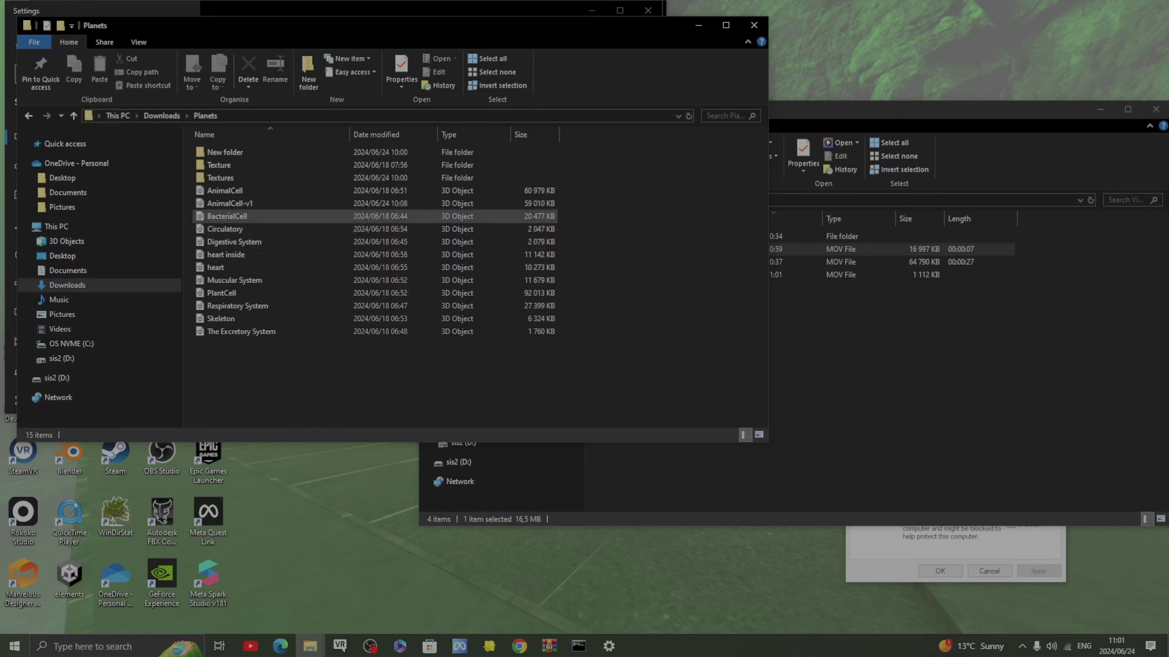
Step: Sort the Planets folder by file size, largest first, and select the PlantCell model
left_click(225, 190)
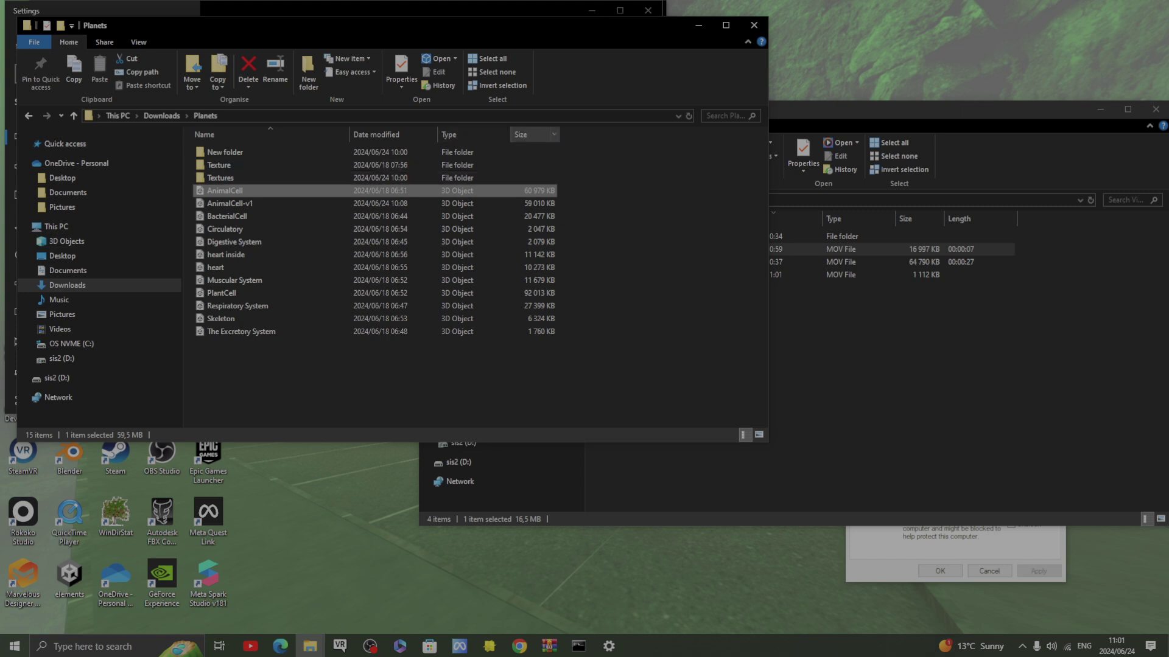
left_click(523, 135)
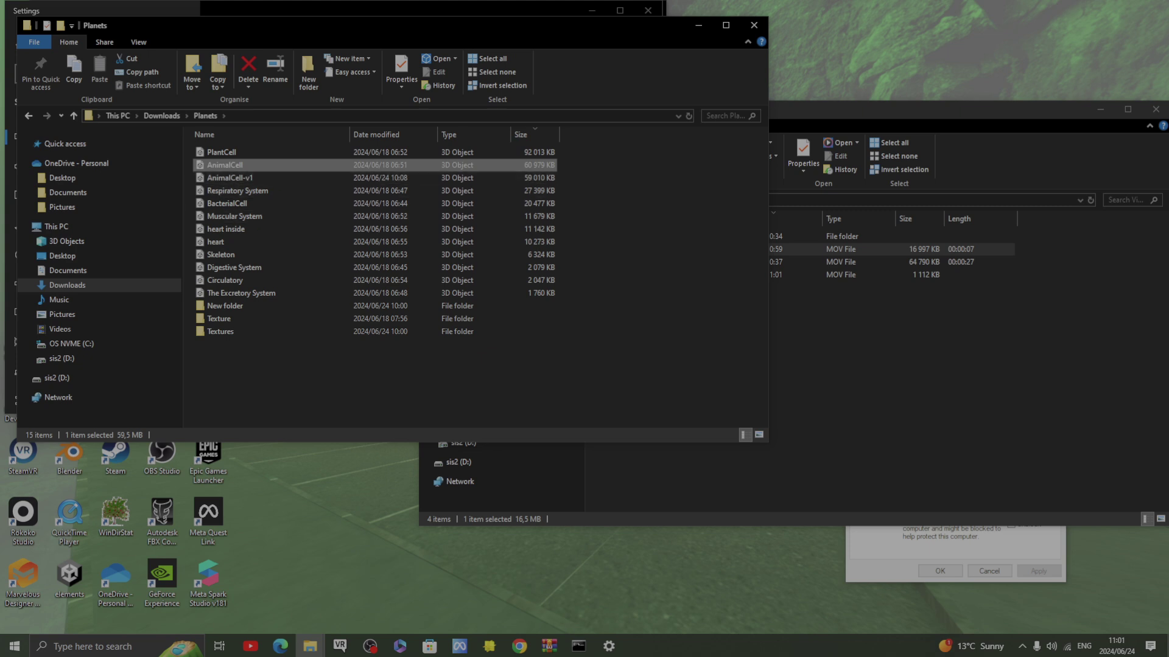
left_click(221, 152)
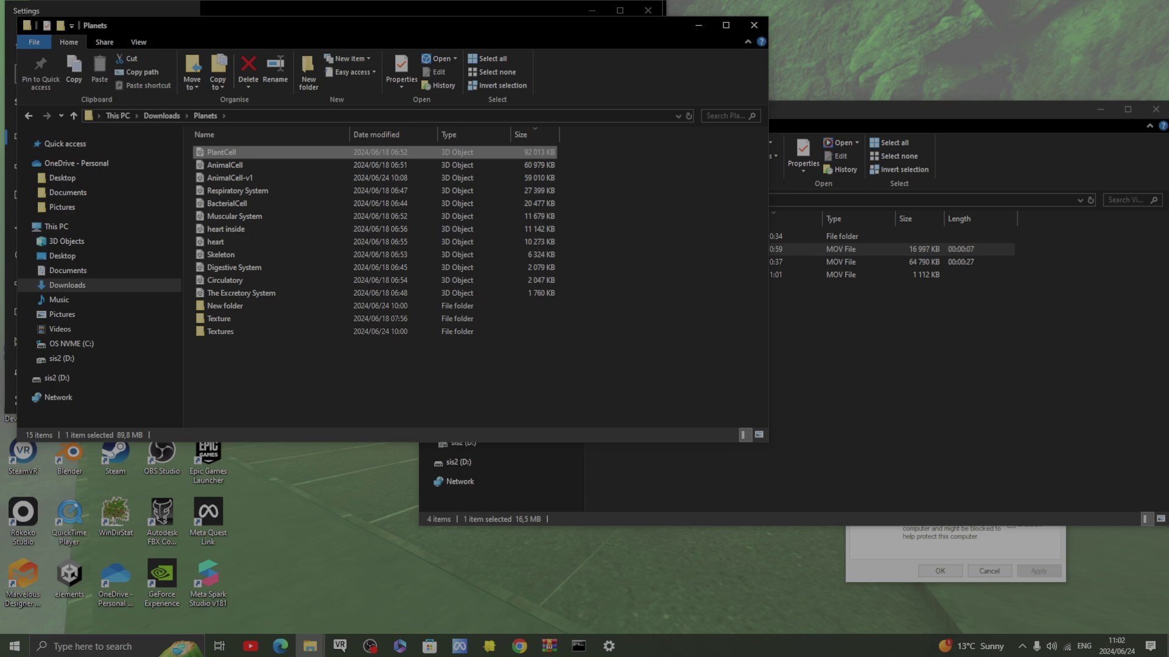
Step: Minimise the Planets, Settings and Videos windows and maximise the Chrome browser window
left_click(698, 25)
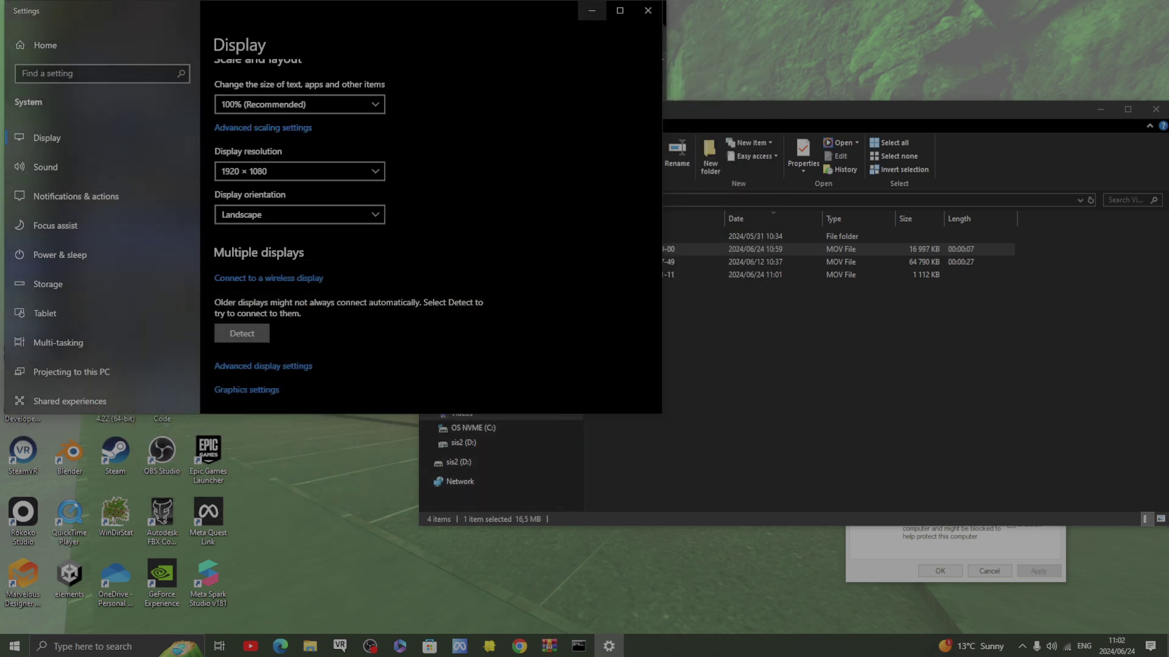
left_click(591, 10)
left_click(1100, 109)
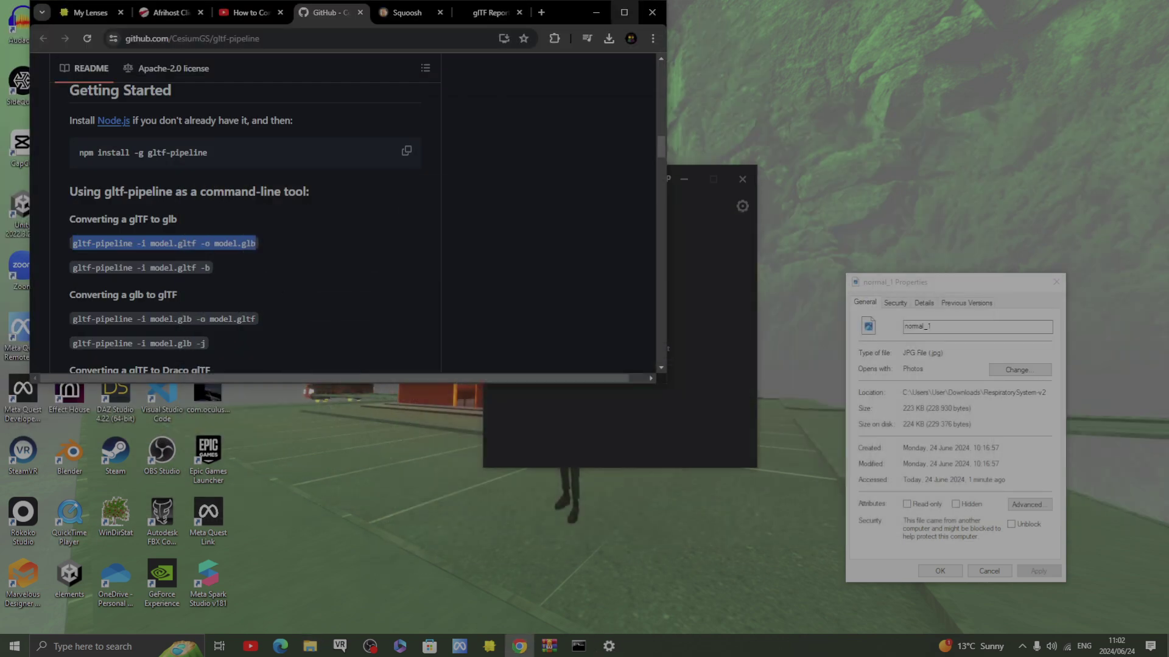
left_click(623, 12)
Step: Look over the YouTube video on compressing .GLB file size and the Squoosh page
left_click(377, 12)
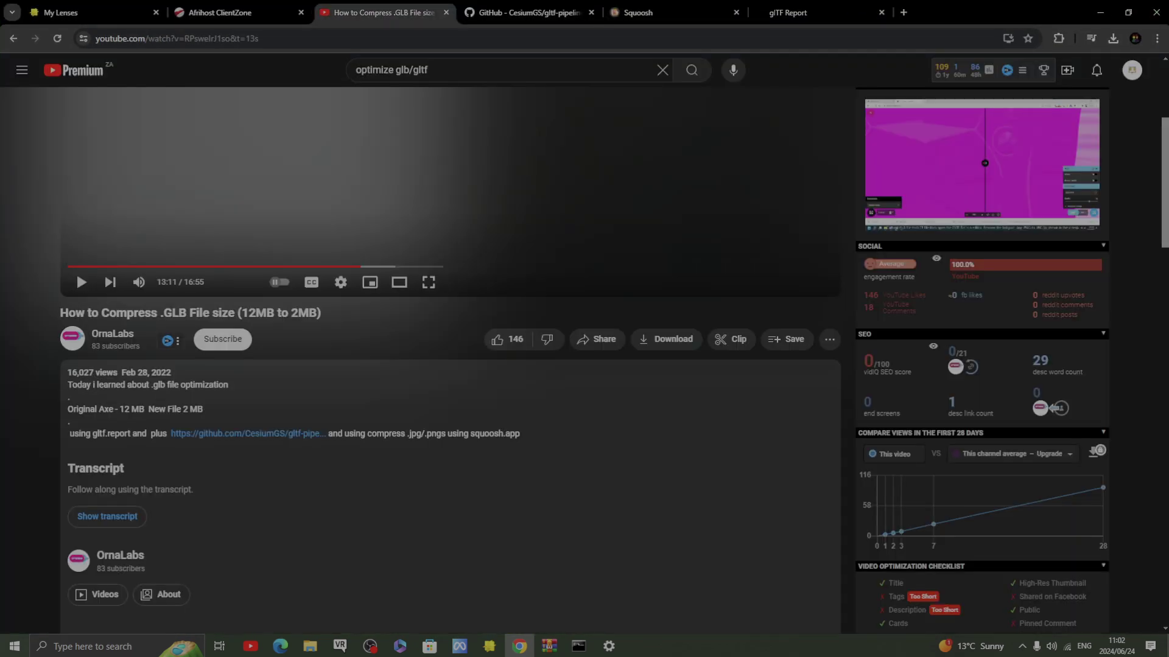
scroll(450, 359, "up", 4)
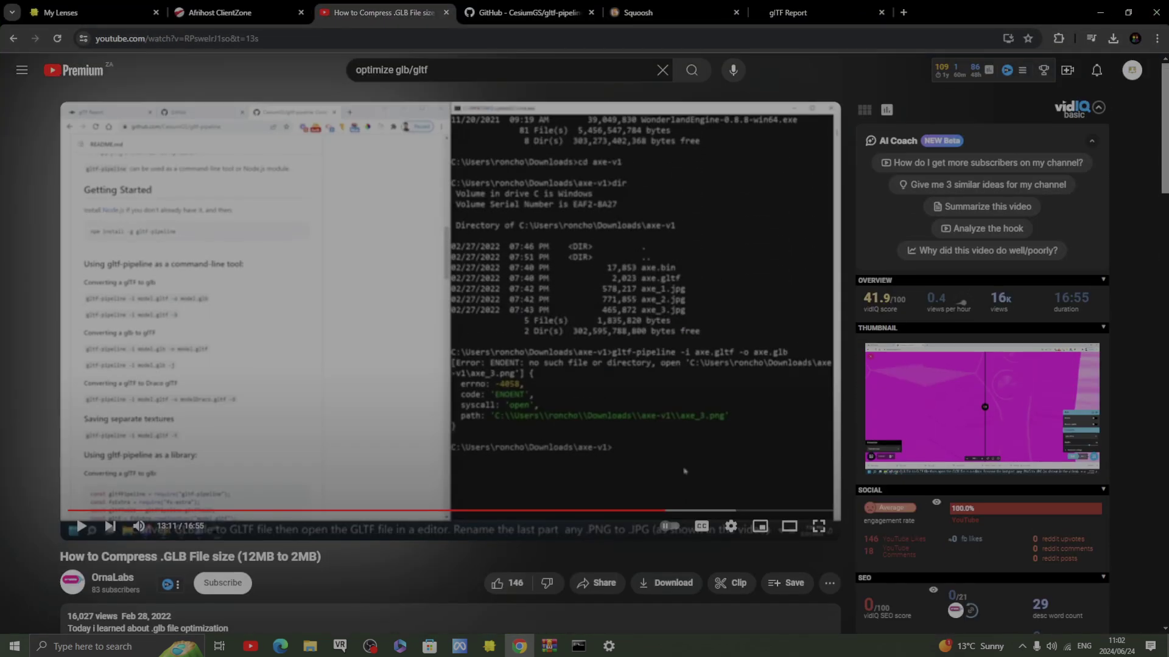
left_click(638, 12)
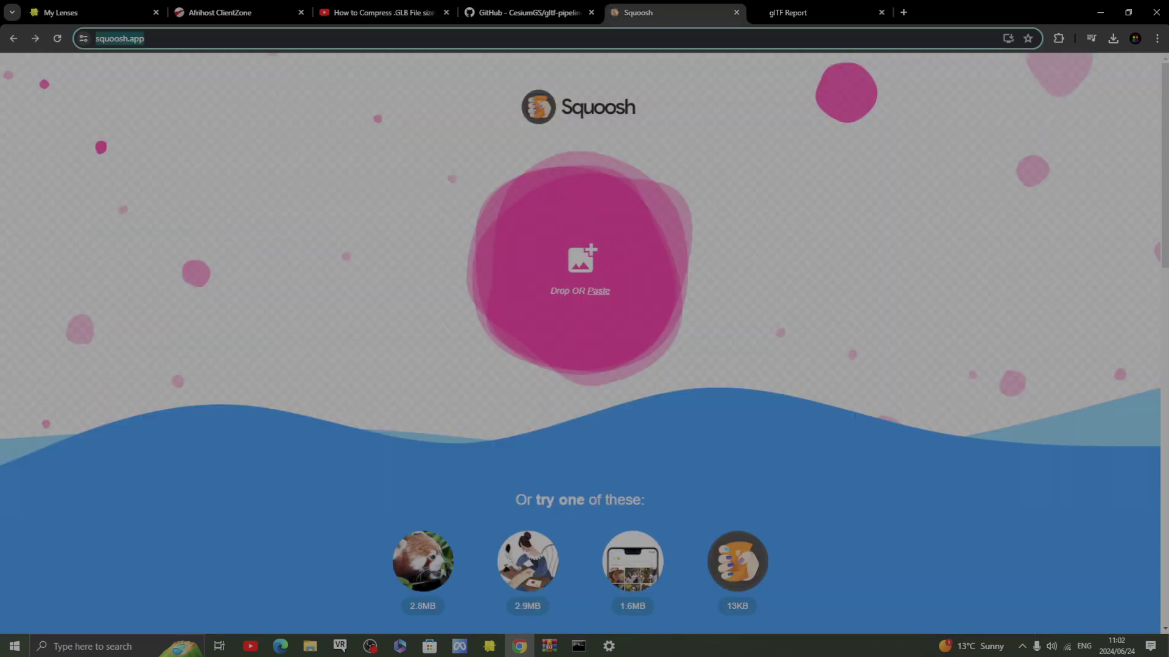
Step: Switch to the glTF Report page and return it to its empty file-selection page
left_click(791, 12)
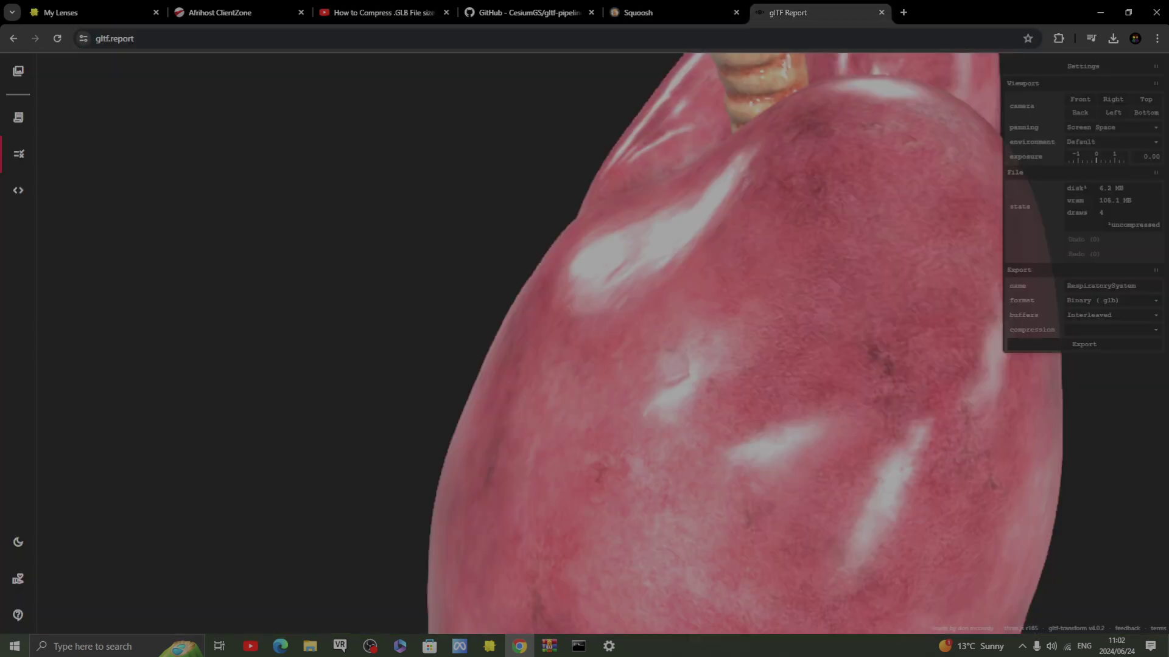
left_click(13, 39)
left_click(103, 39)
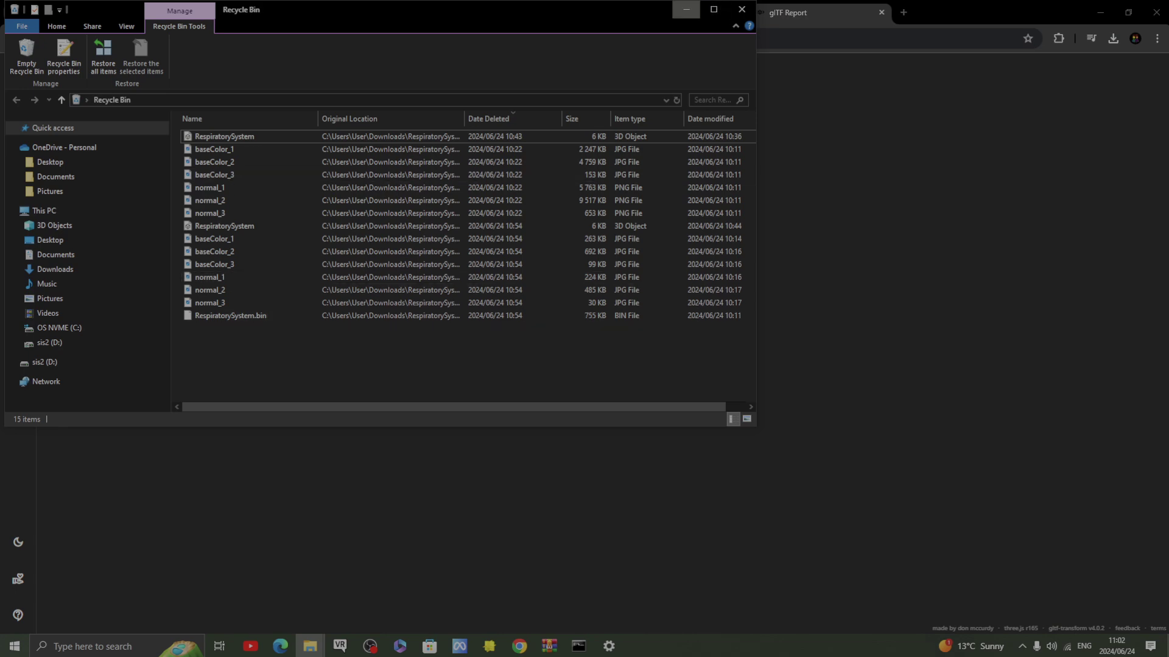
Step: Bring the Planets folder in front of the glTF Report page and minimise the Recycle Bin and Videos windows
left_click(686, 9)
mouse_move(310, 647)
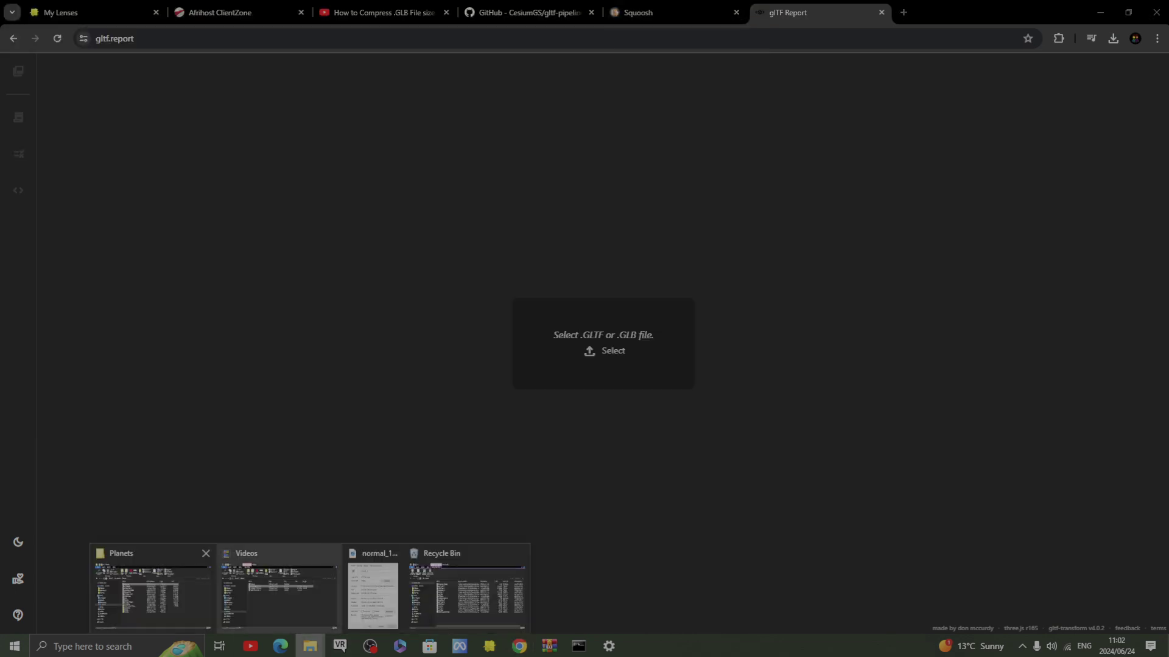
mouse_move(152, 584)
left_click(279, 593)
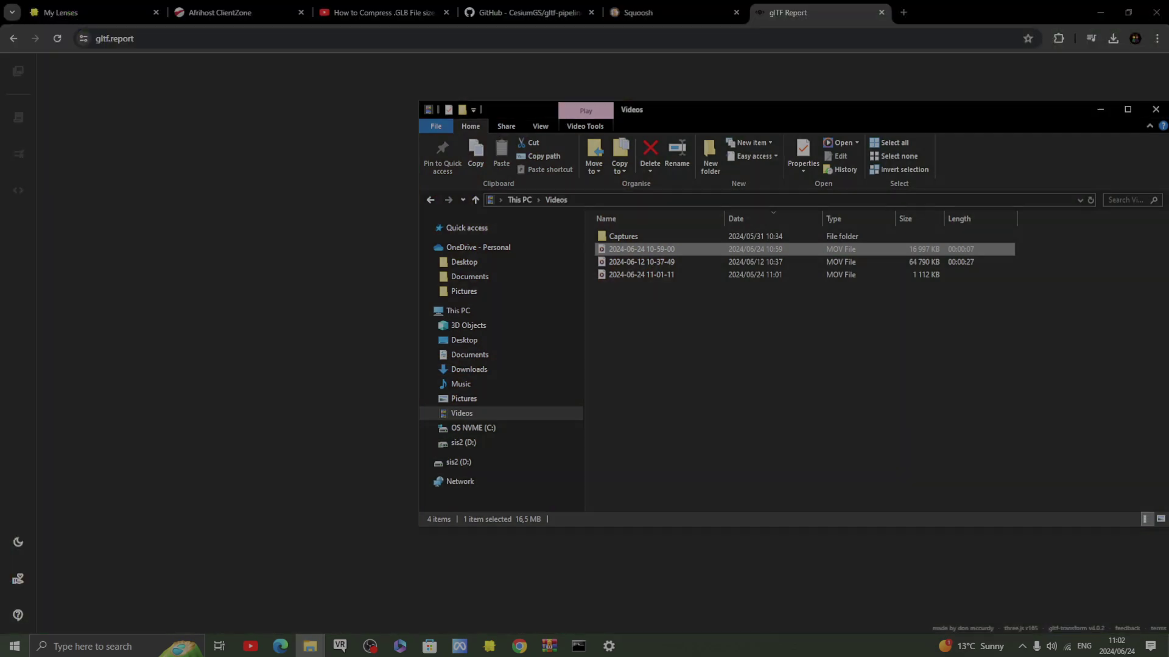
mouse_move(310, 646)
left_click(152, 585)
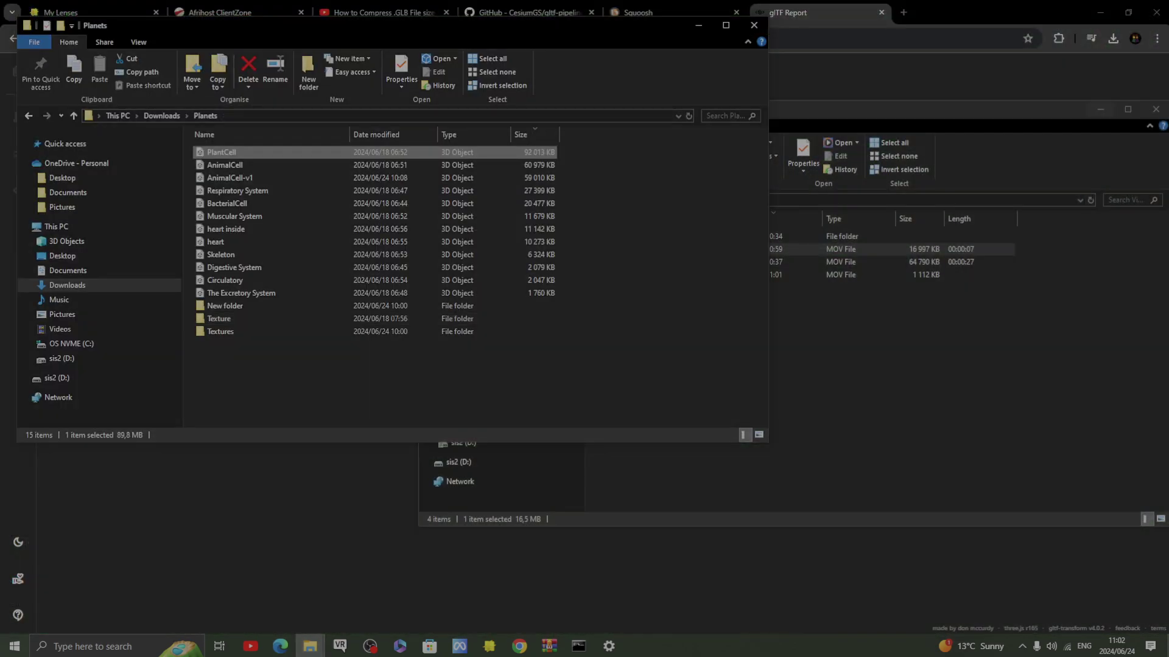
left_click(1100, 109)
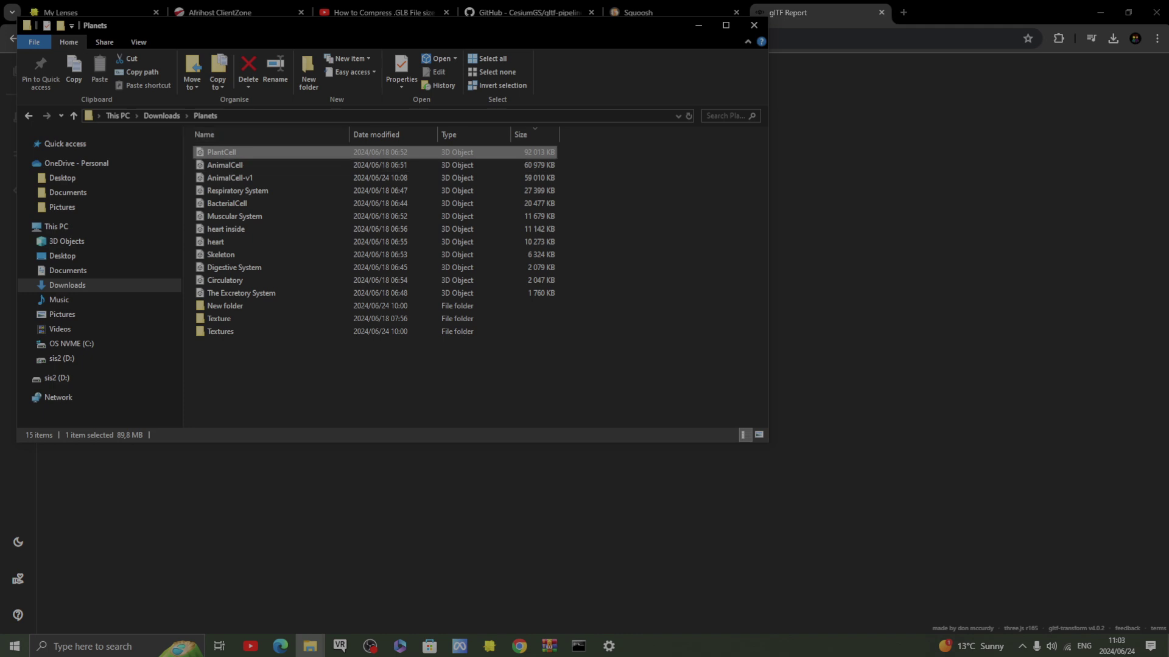
Step: Open the PlantCell model in 3D Viewer and inspect it up close
key("Return")
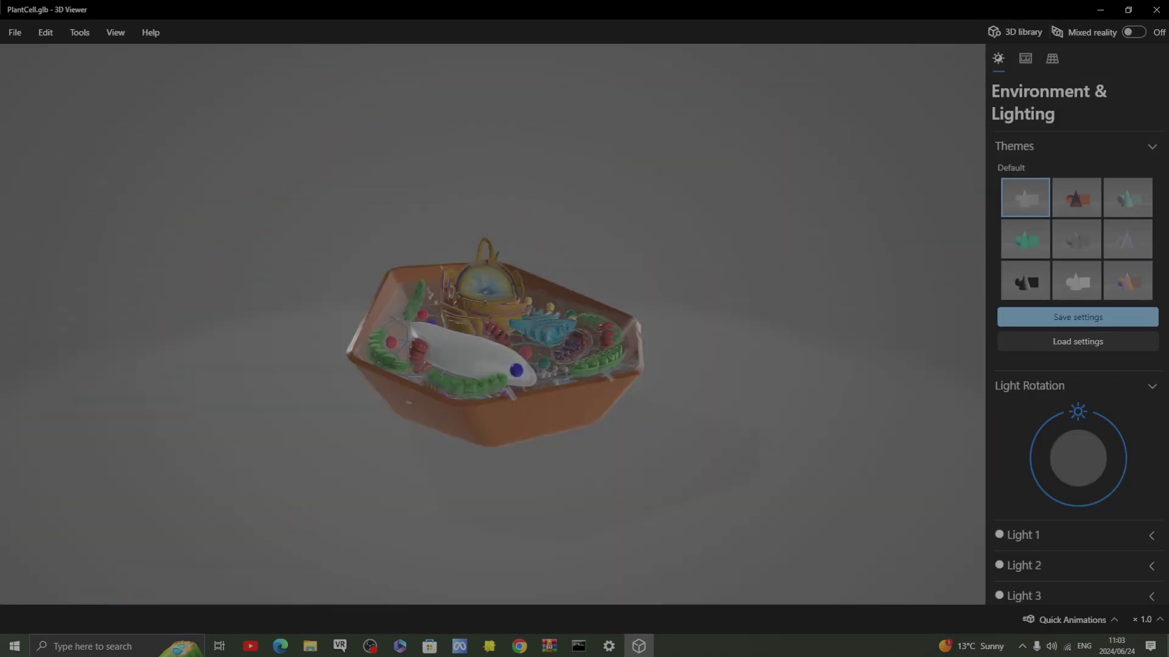
scroll(493, 324, "up", 5)
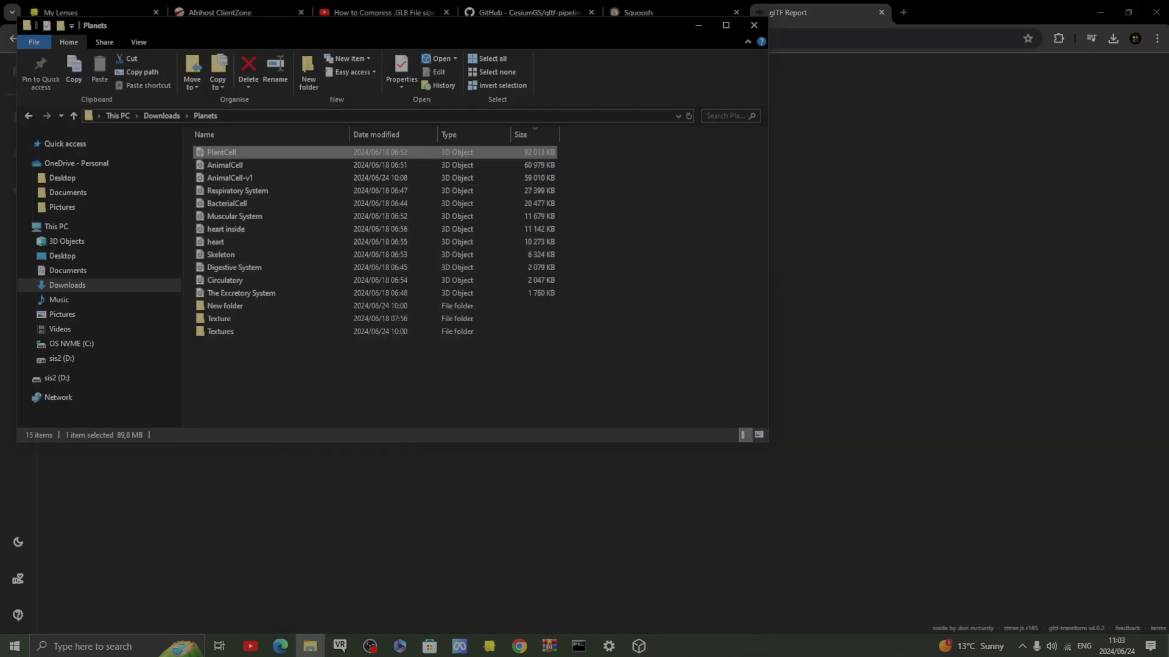
Step: Load the PlantCell file from the Planets folder into glTF Report
left_click_drag(365, 25, 713, 115)
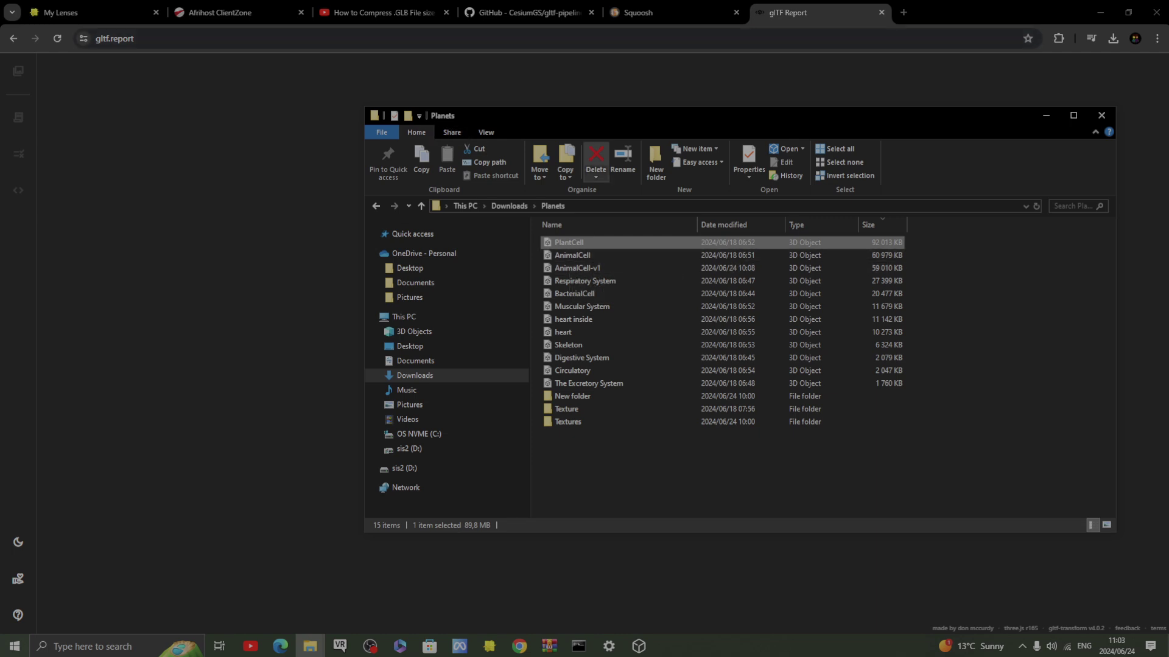
left_click_drag(600, 116, 894, 131)
left_click_drag(853, 258, 570, 317)
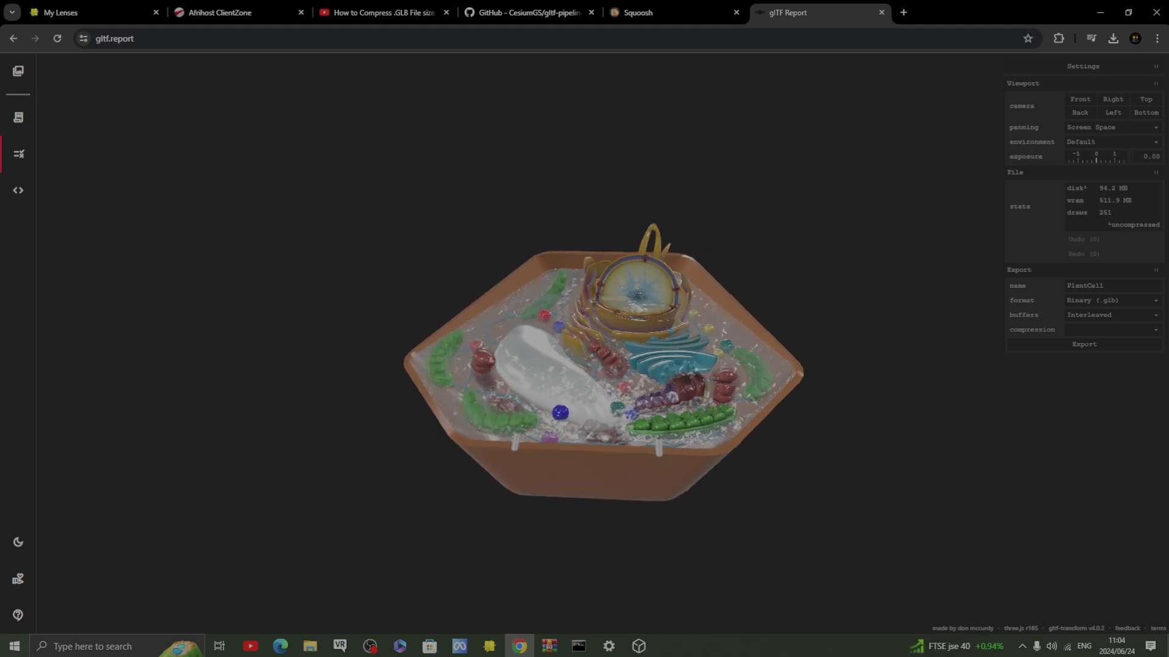
Step: Export the PlantCell model in JSON (.gltf) format with Separate buffers and Draco compression
scroll(728, 425, "down", 4)
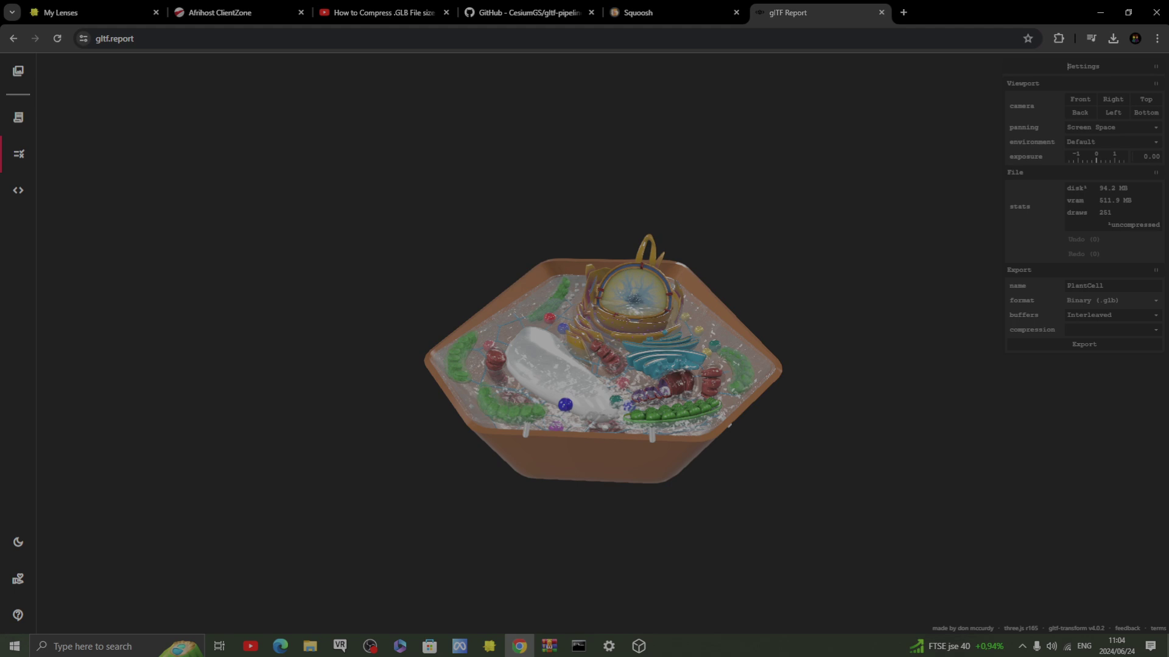
left_click(1112, 300)
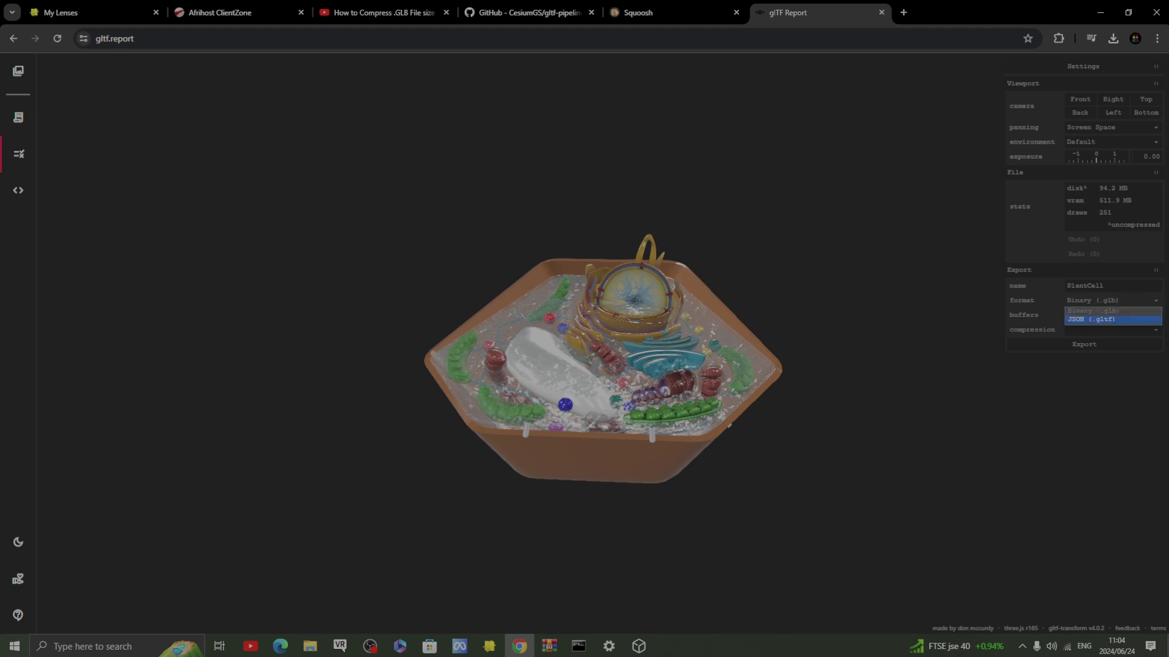
left_click(1090, 319)
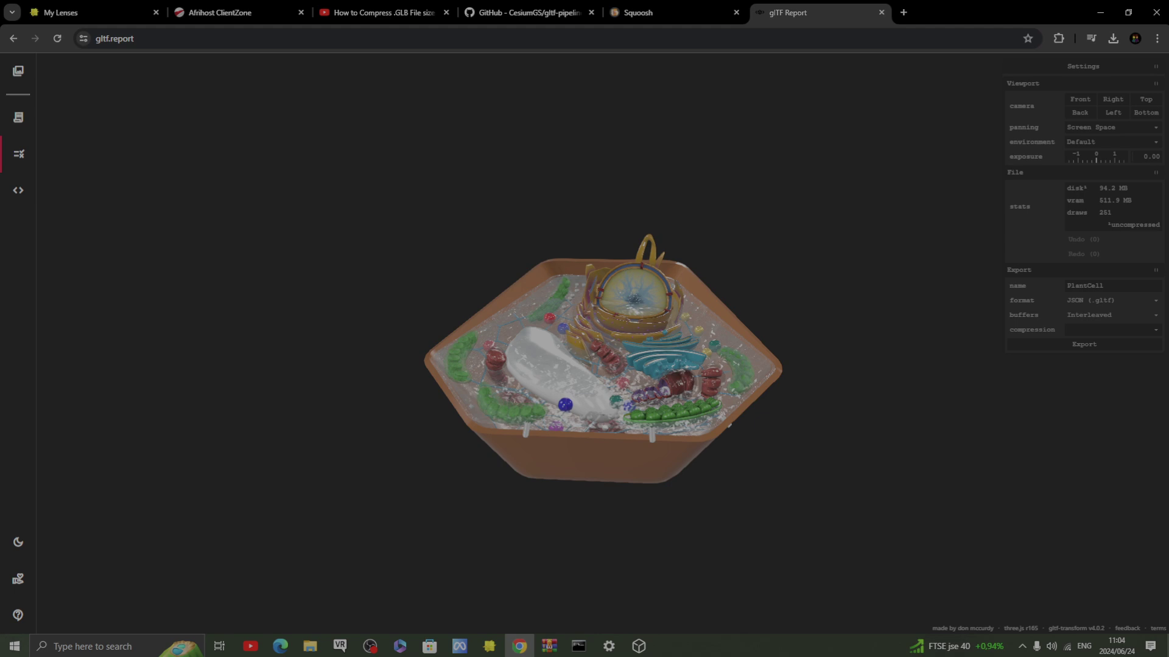
left_click(1112, 315)
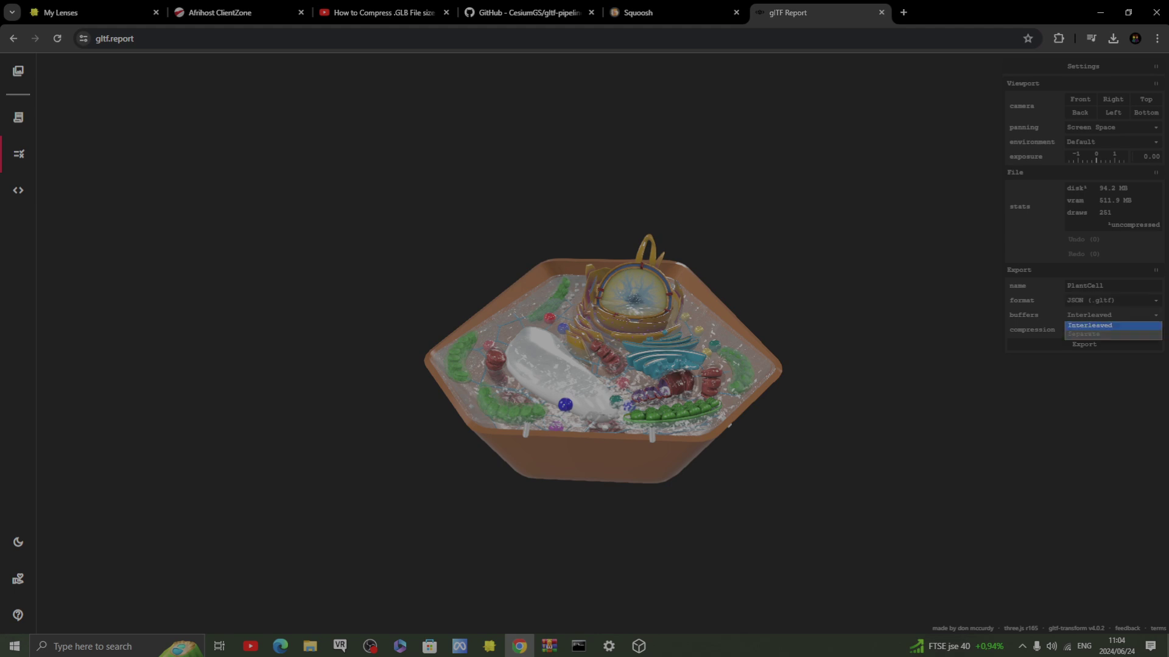
left_click(1084, 334)
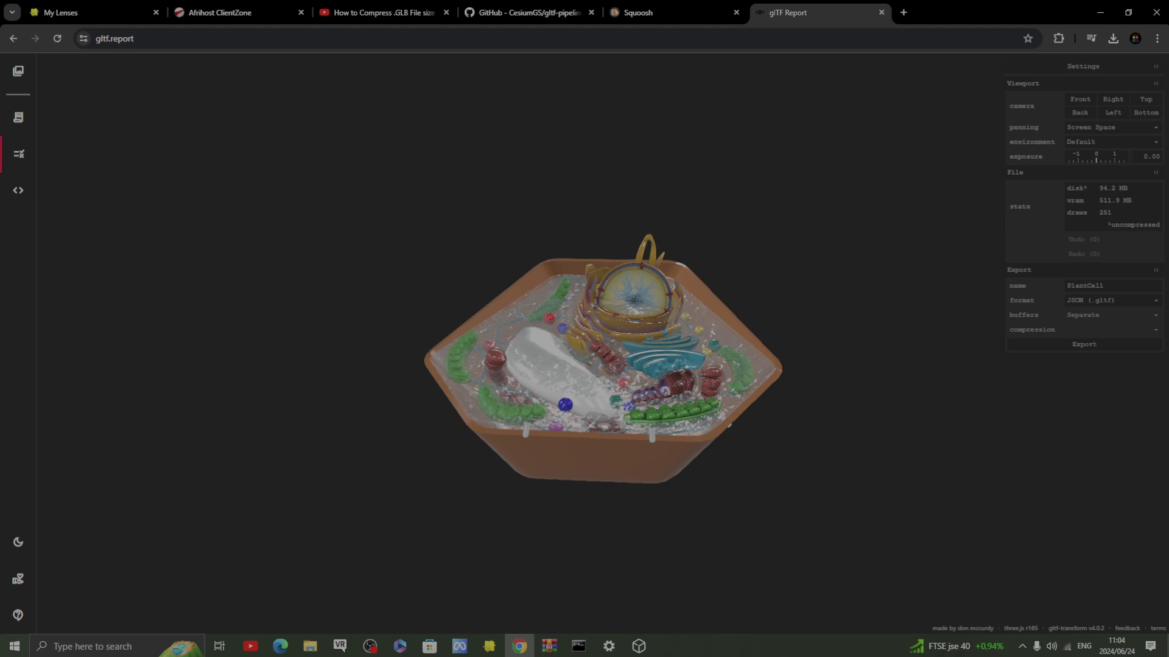
left_click(1112, 329)
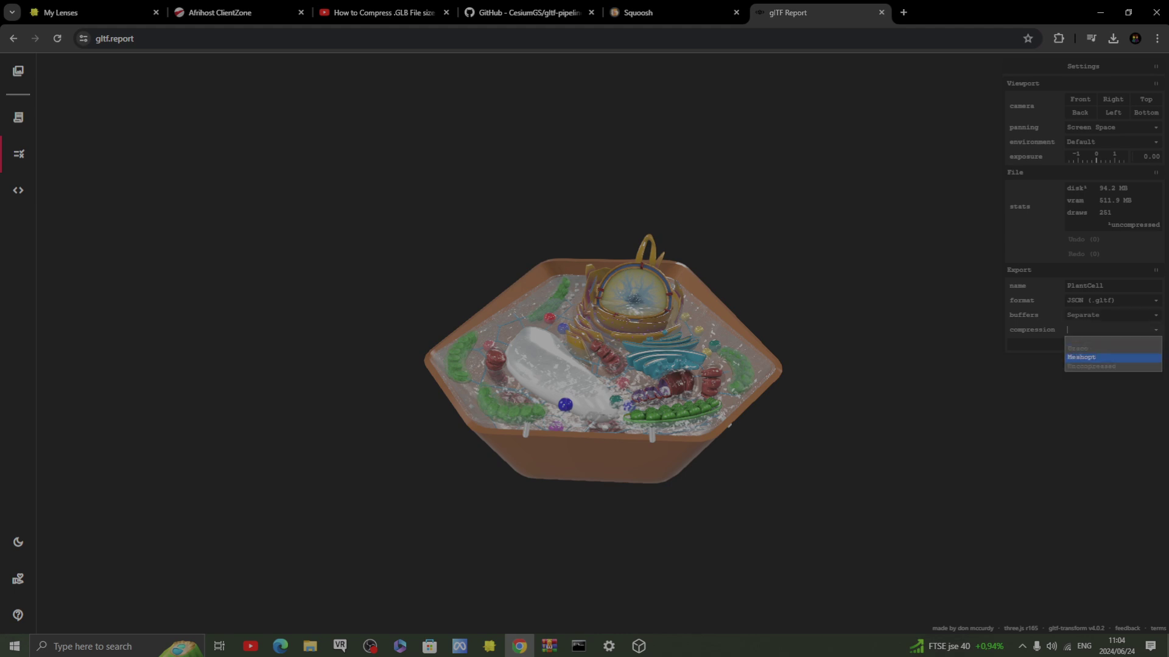
left_click(1084, 349)
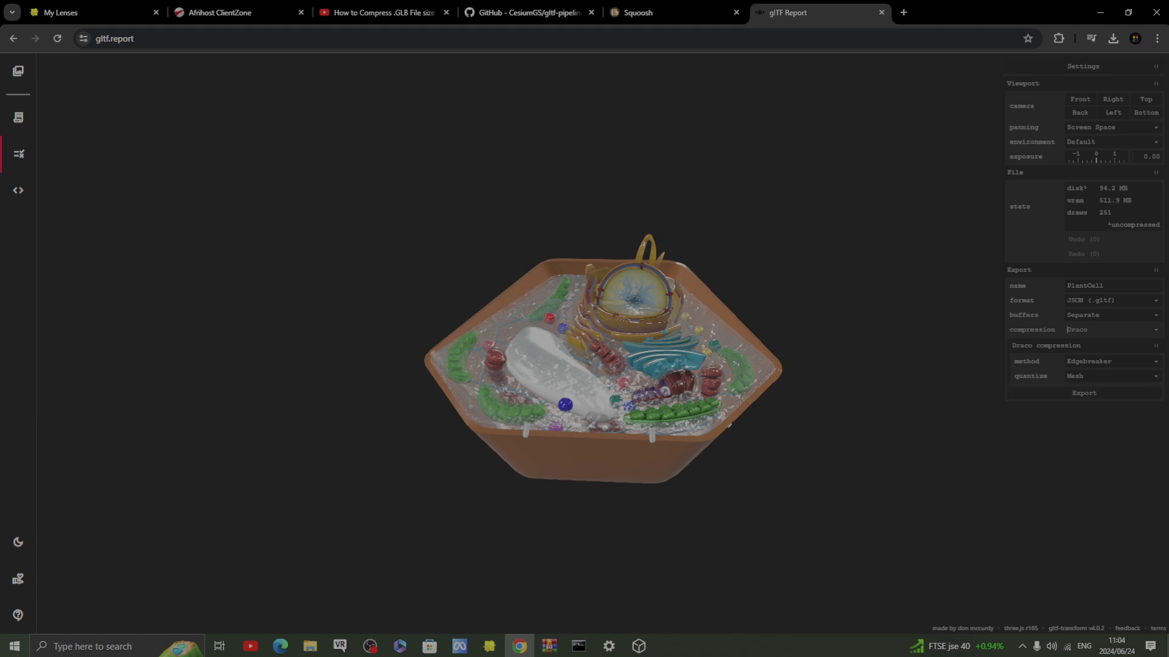
left_click_drag(603, 366, 475, 331)
scroll(602, 359, "up", 8)
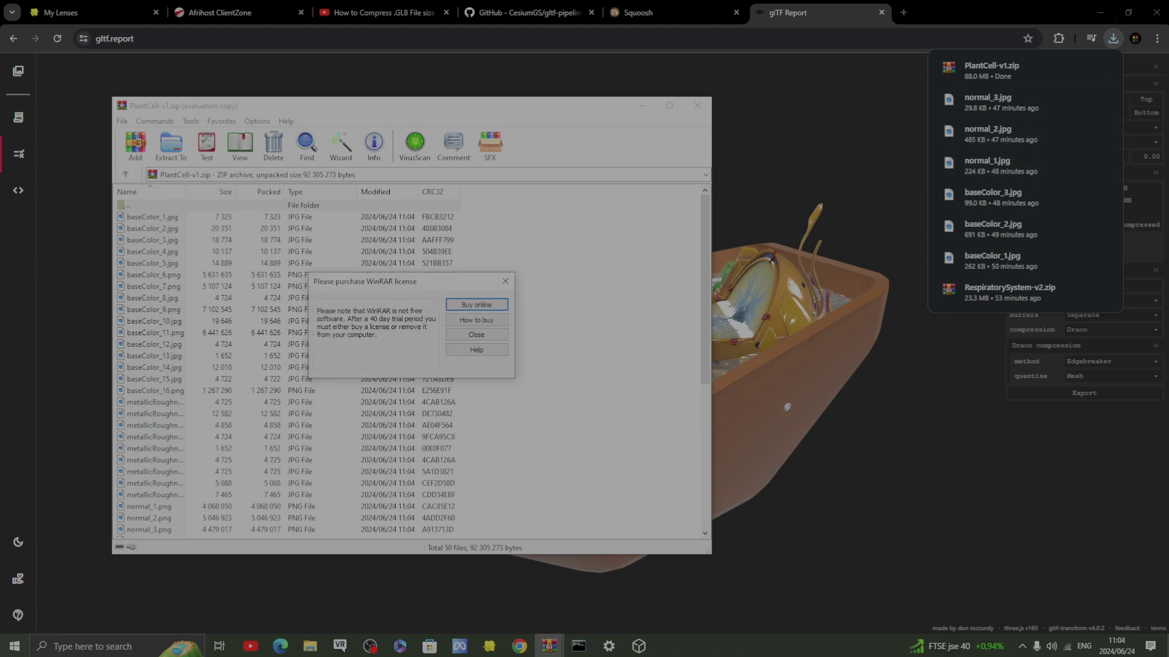
Step: Find the downloaded PlantCell-v1 archive in the Downloads folder and extract it to a PlantCell-v1 subfolder
left_click(1080, 67)
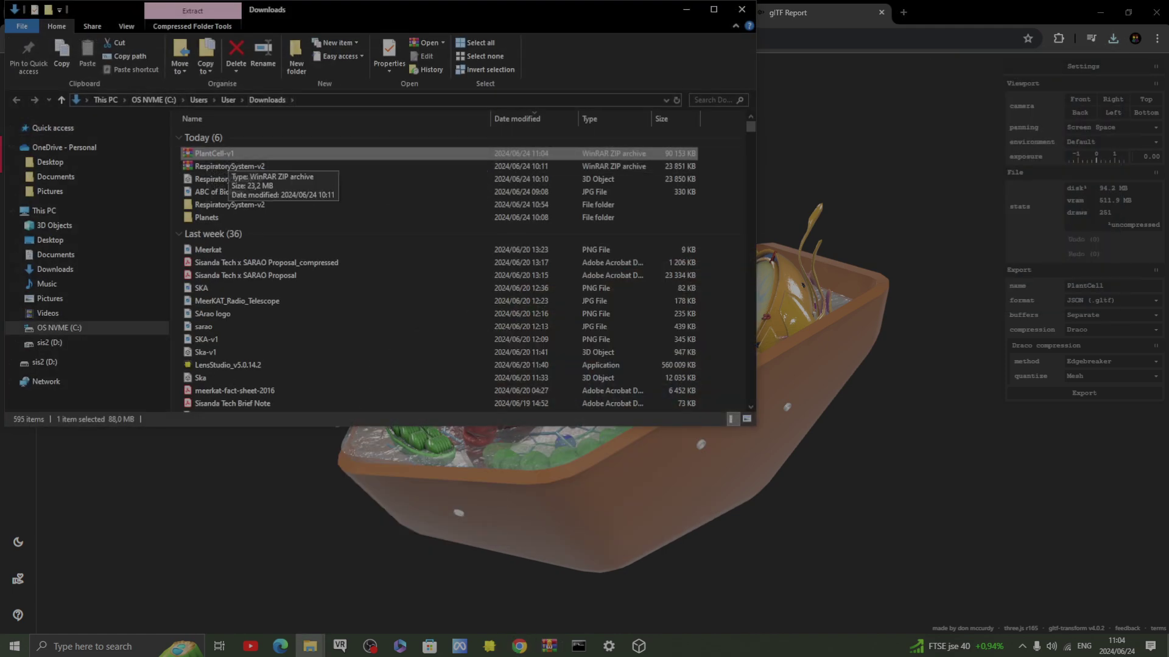
right_click(237, 153)
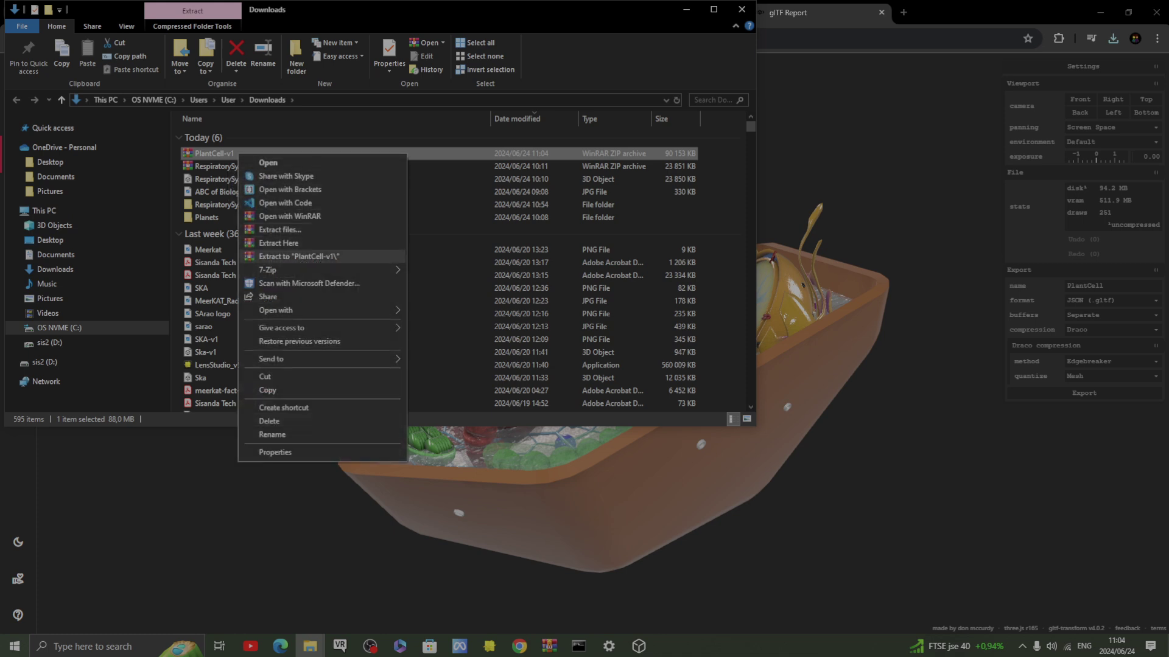
left_click(298, 256)
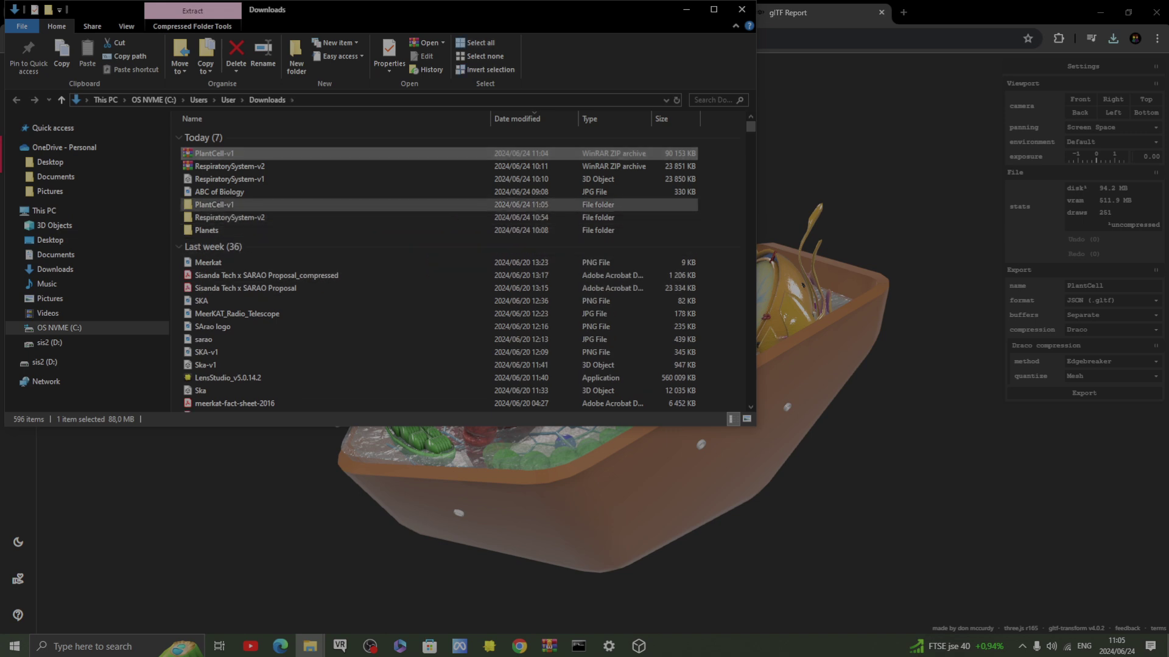
Step: Open the extracted PlantCell-v1 folder in details view and examine the types and sizes of its texture and model files
double_click(240, 205)
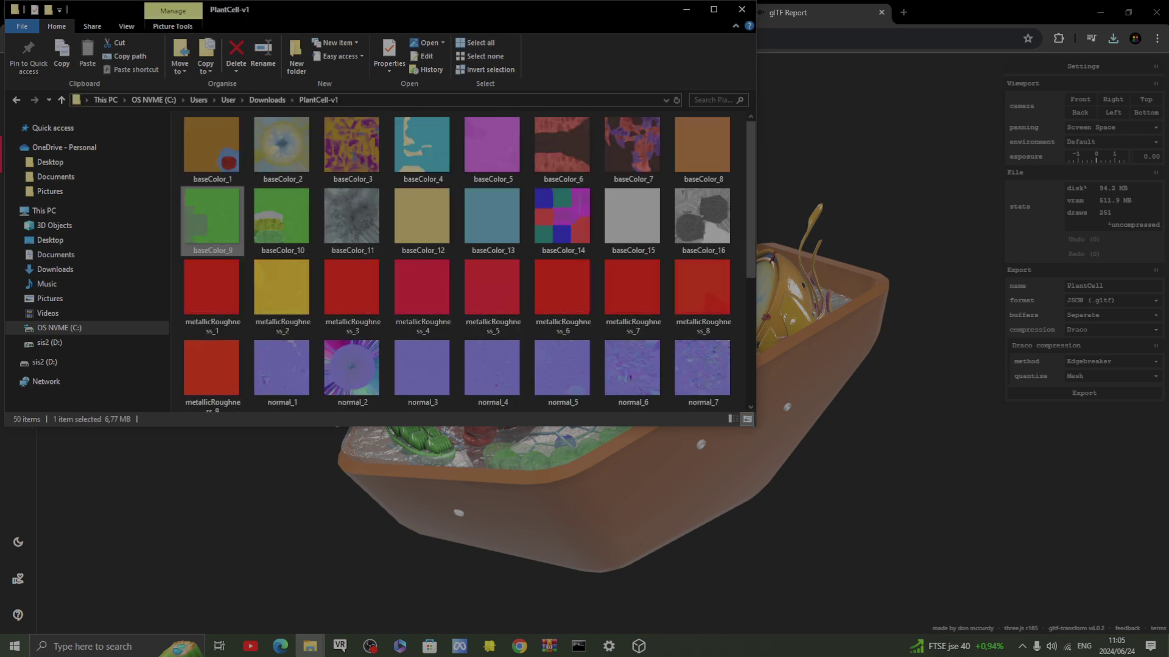
left_click(731, 418)
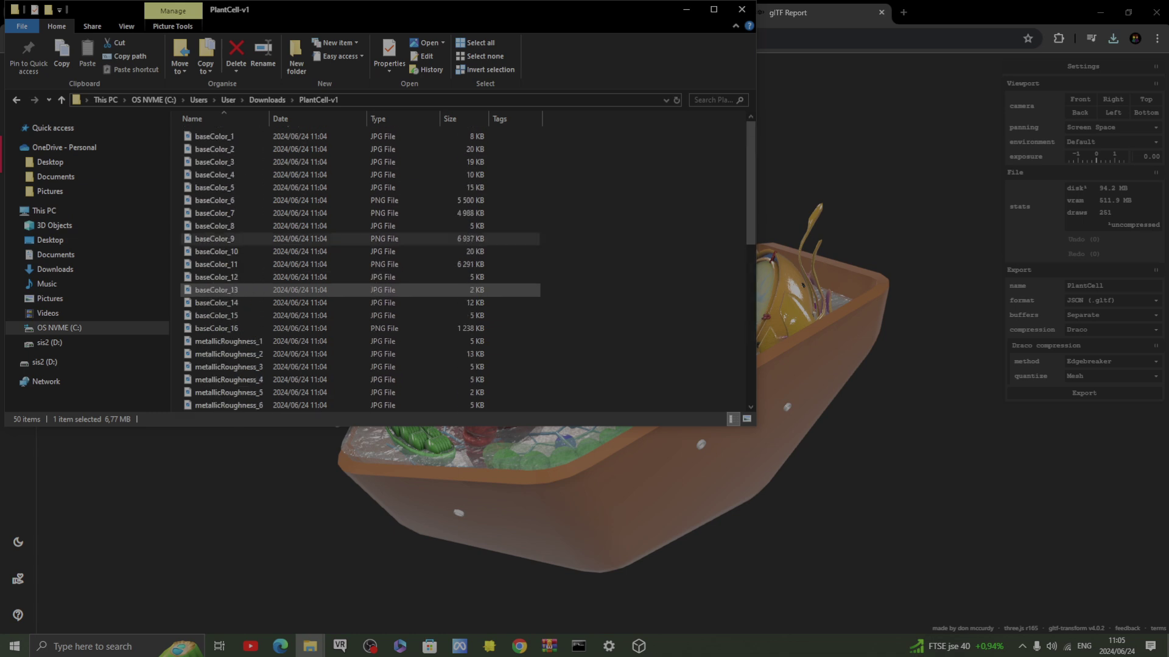
scroll(359, 290, "down", 9)
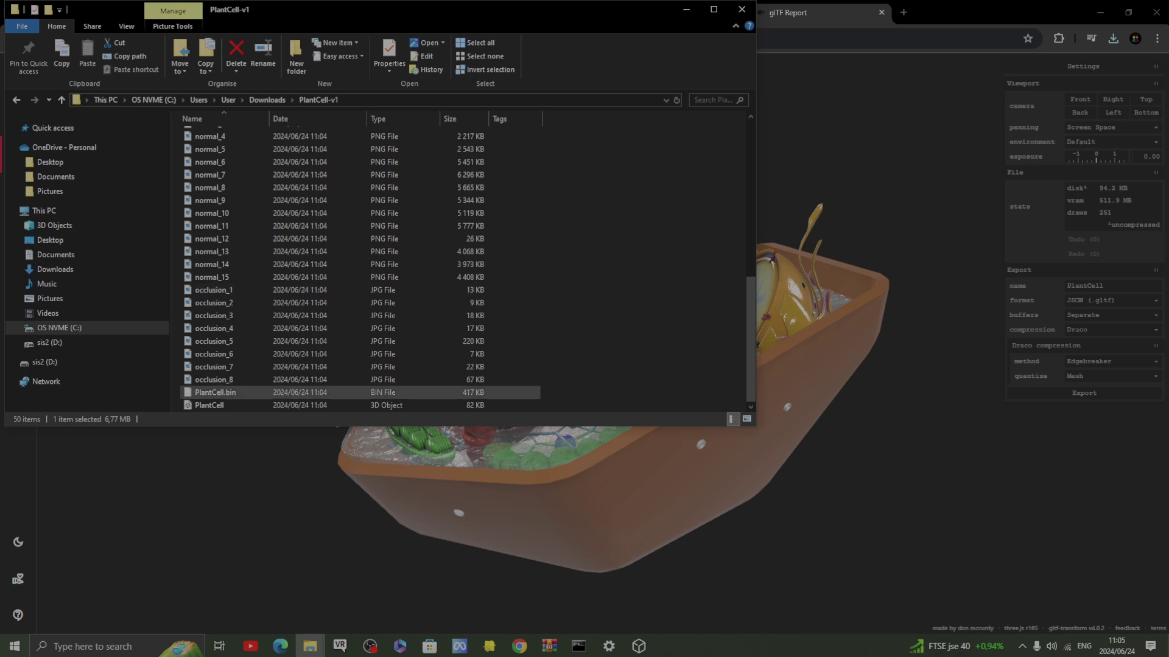
left_click(359, 405)
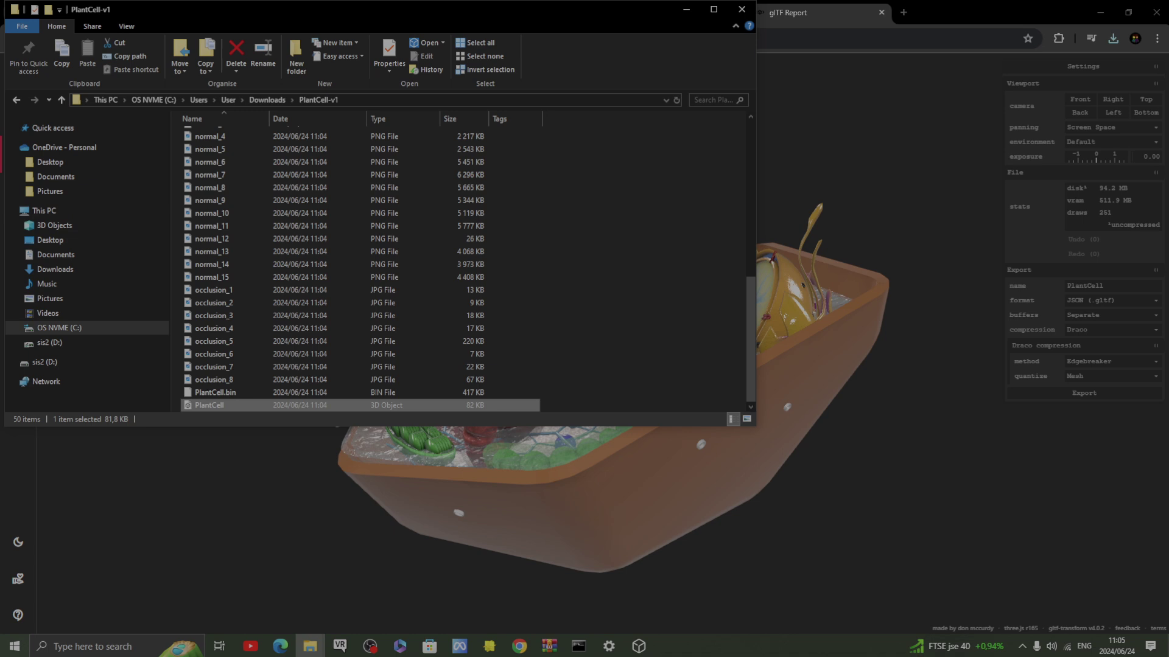
scroll(359, 402, "up", 9)
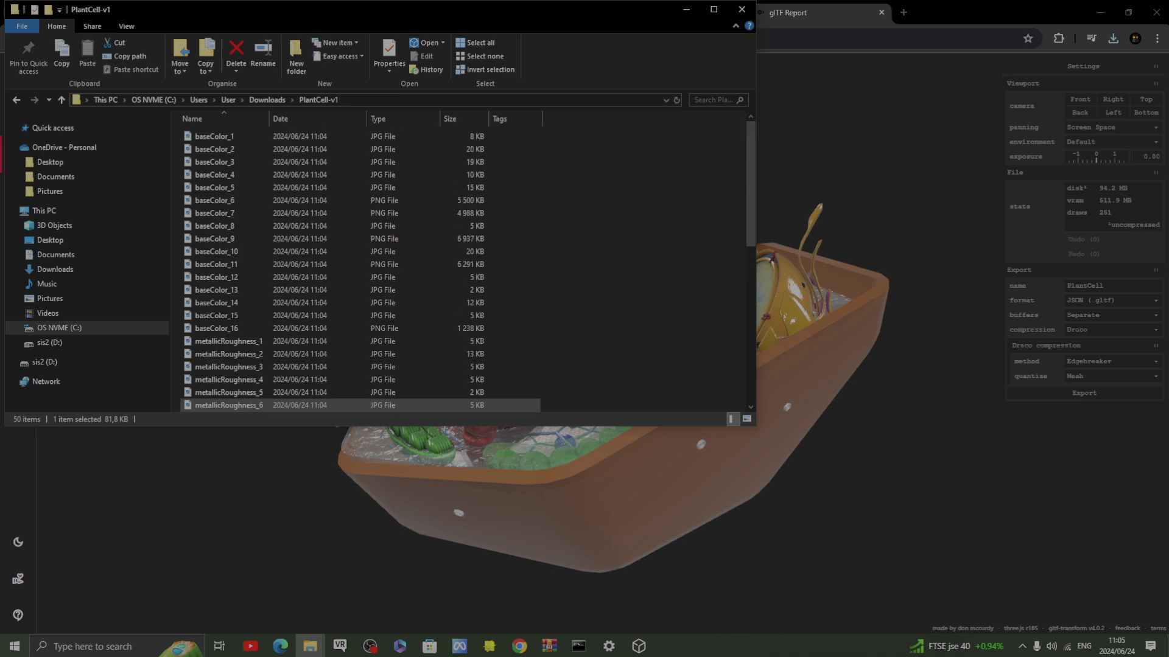
left_click(215, 136)
scroll(359, 226, "down", 5)
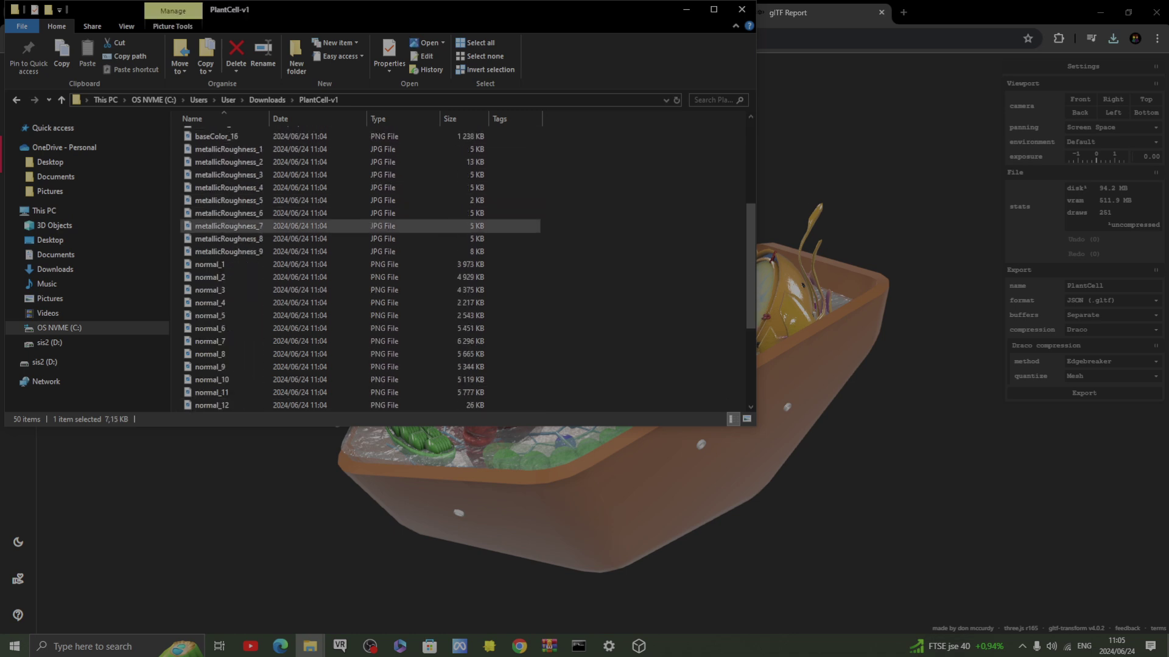
Step: Select all the texture images up to occlusion_8 in PlantCell-v1 and open their combined properties
scroll(304, 226, "down", 5)
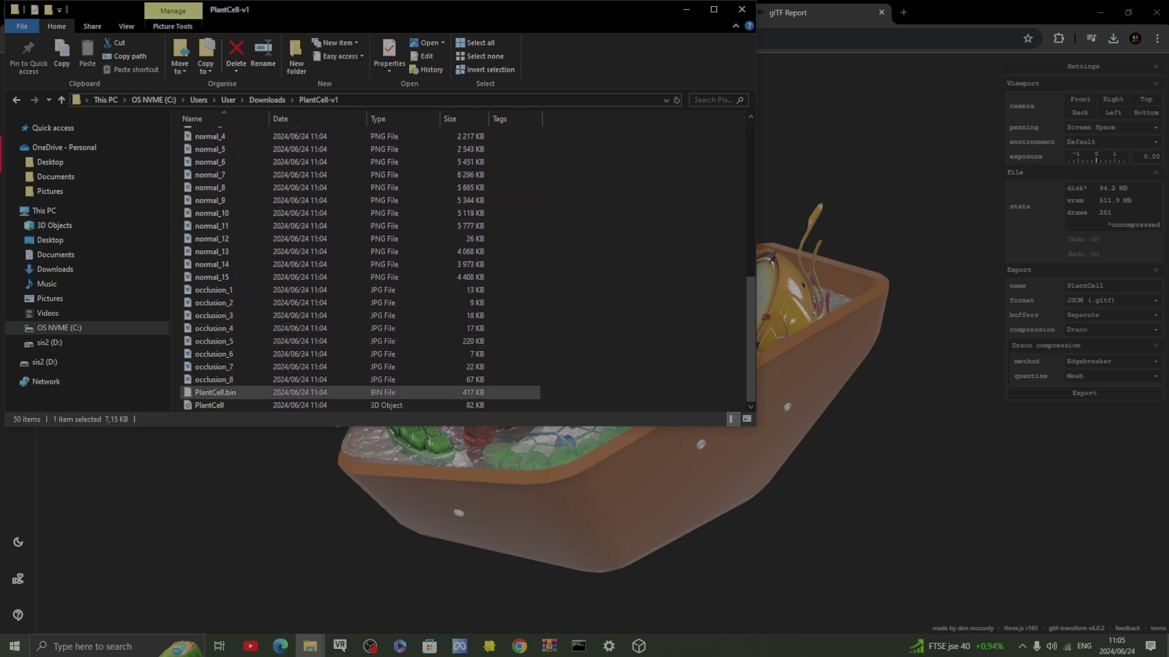
left_click(305, 379, "shift")
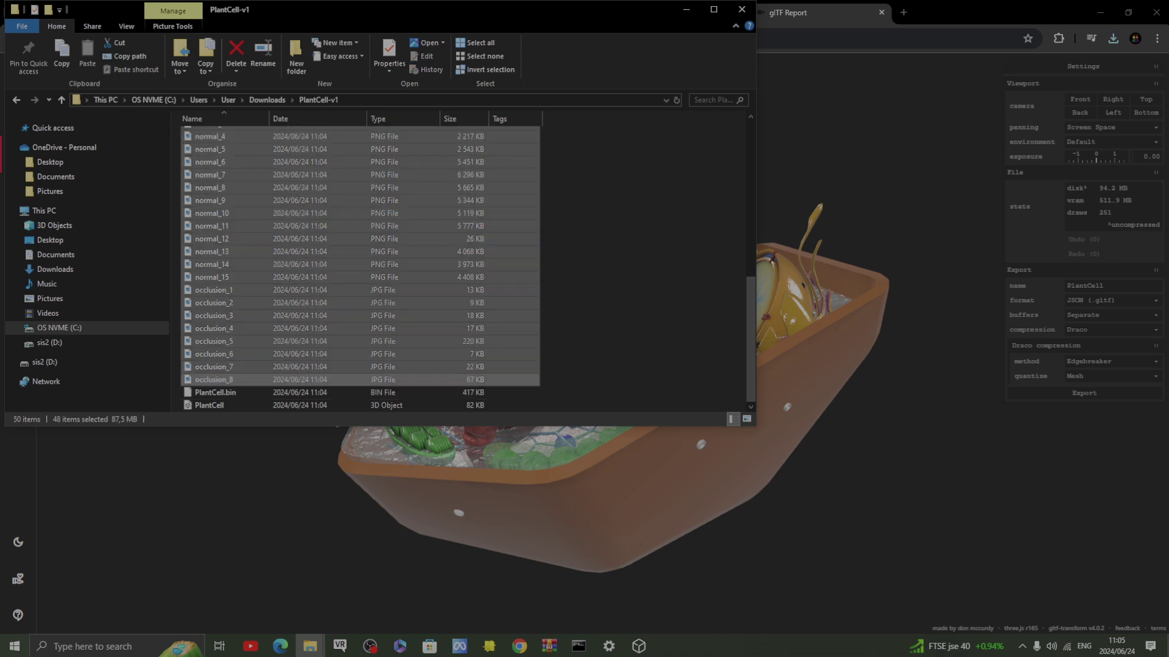
right_click(495, 380)
left_click(523, 369)
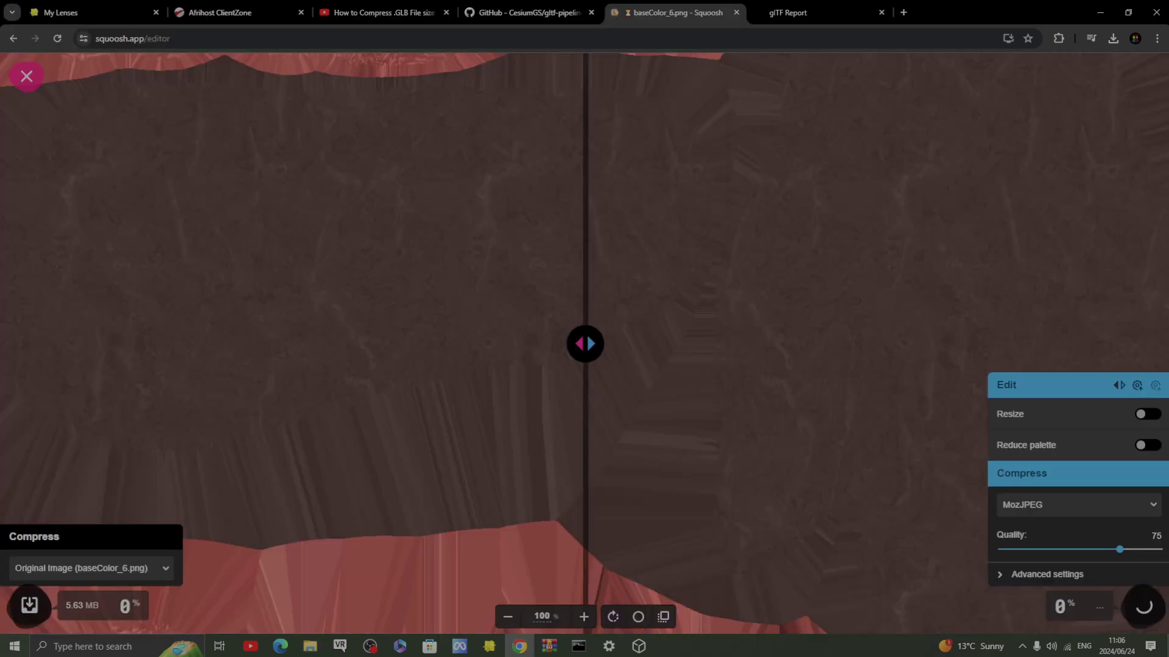
Step: Download baseColor_6.png compressed with MozJPEG at quality 66 and load another texture into Squoosh
left_click_drag(584, 344, 543, 344)
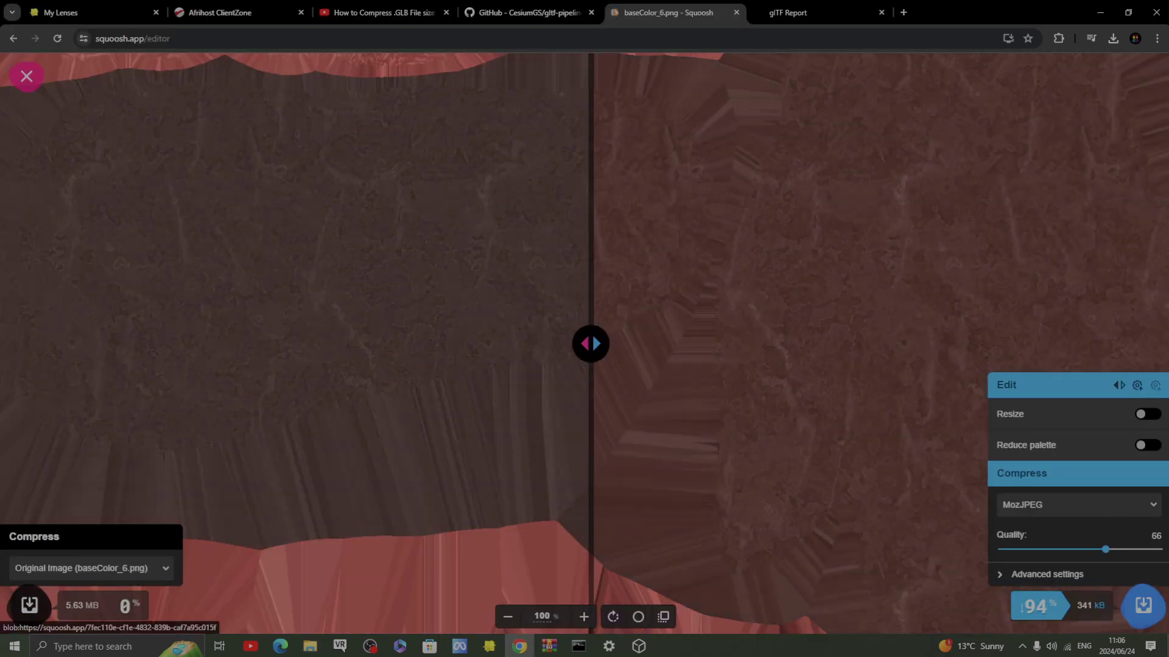
left_click(1143, 605)
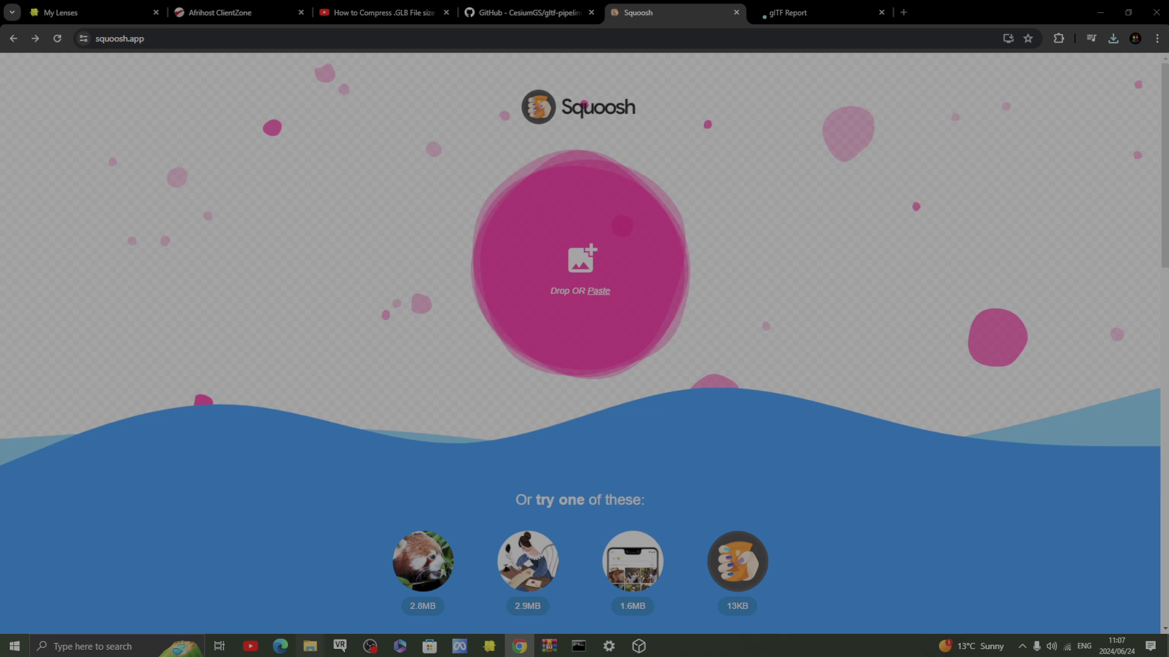
left_click_drag(214, 213, 835, 274)
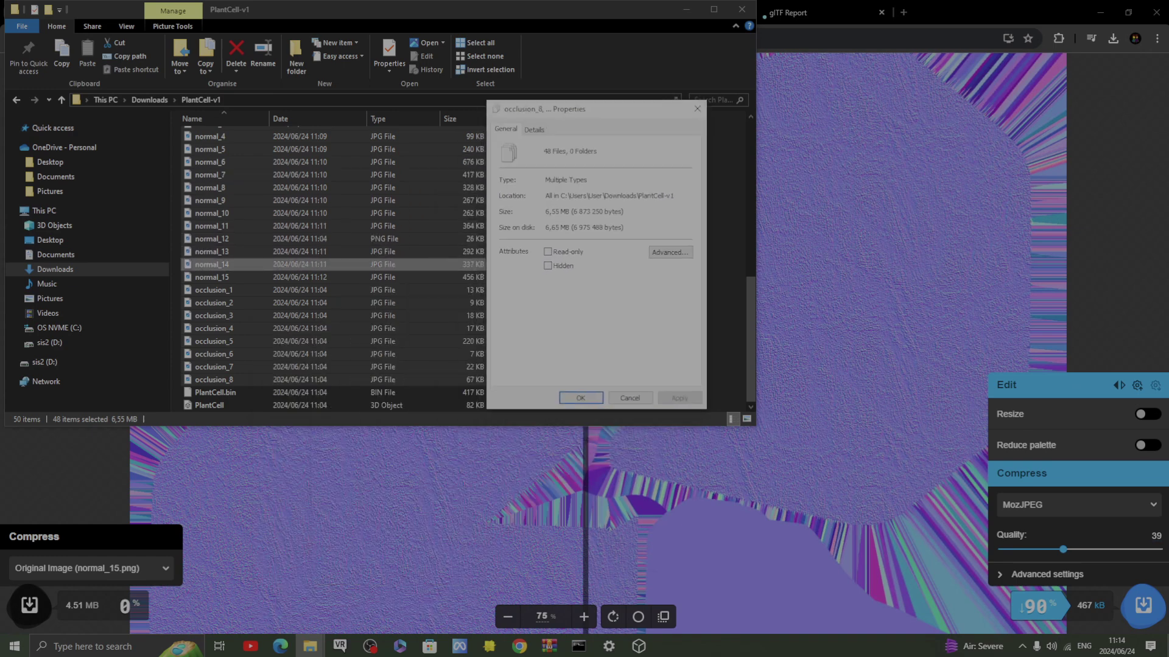
Step: Examine the file types, individual sizes and combined size of the compressed textures in PlantCell-v1, and close their properties
scroll(274, 289, "up", 8)
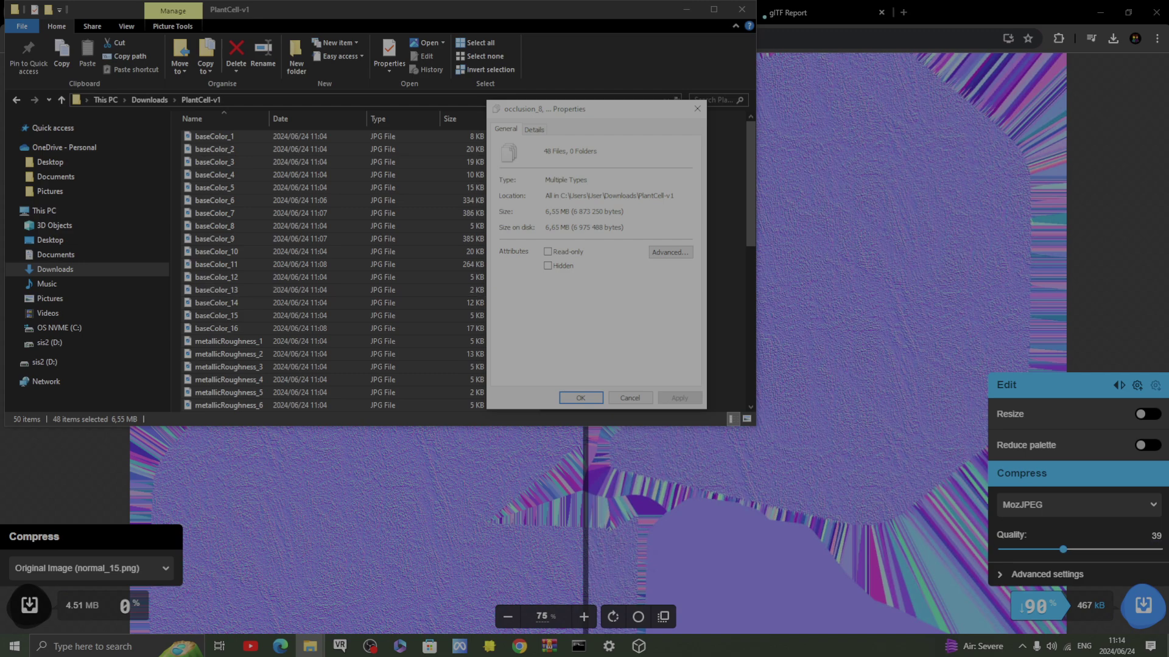
left_click_drag(596, 109, 817, 69)
scroll(359, 315, "down", 1)
scroll(359, 315, "up", 1)
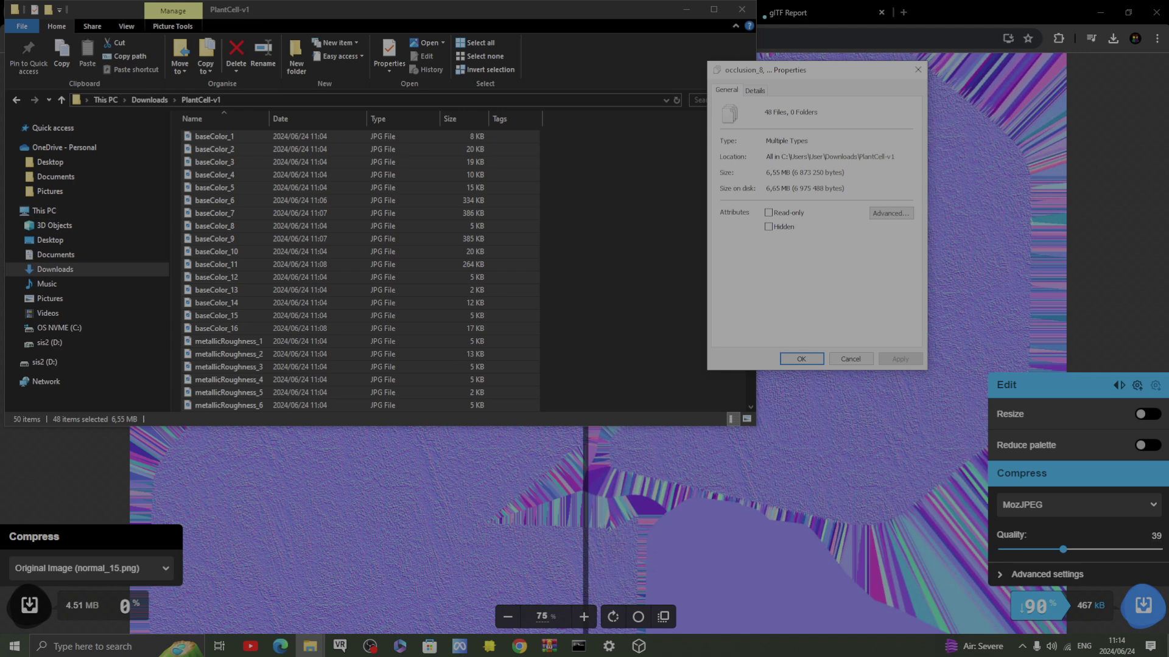
scroll(360, 277, "down", 3)
scroll(360, 276, "up", 3)
scroll(360, 231, "down", 9)
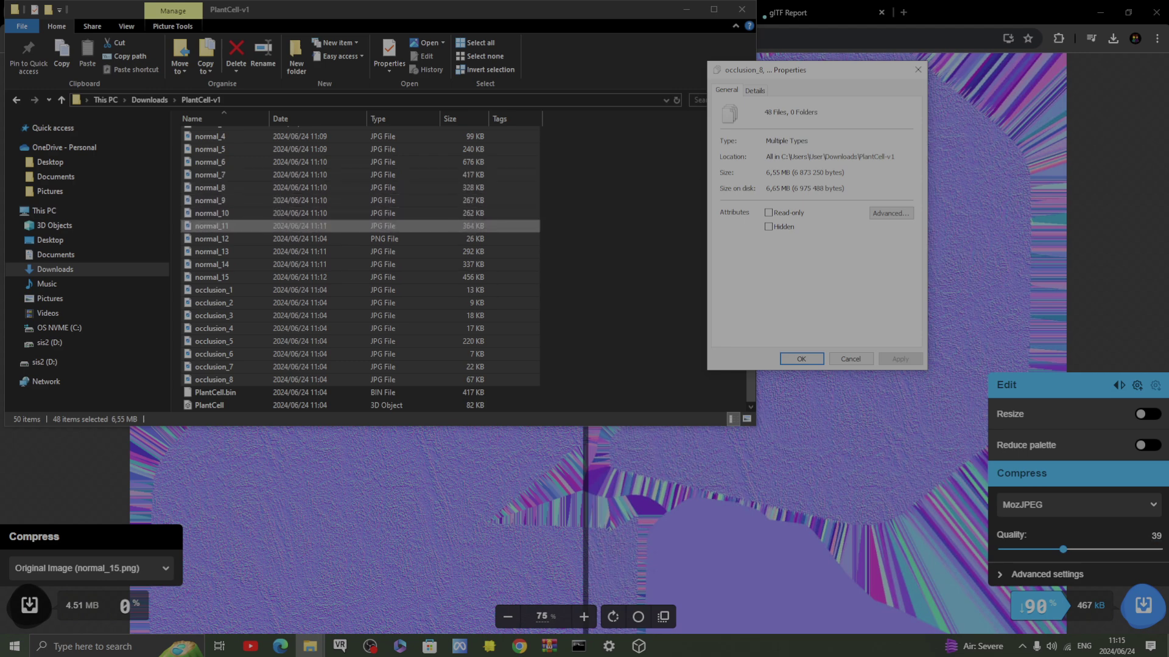
scroll(340, 212, "up", 7)
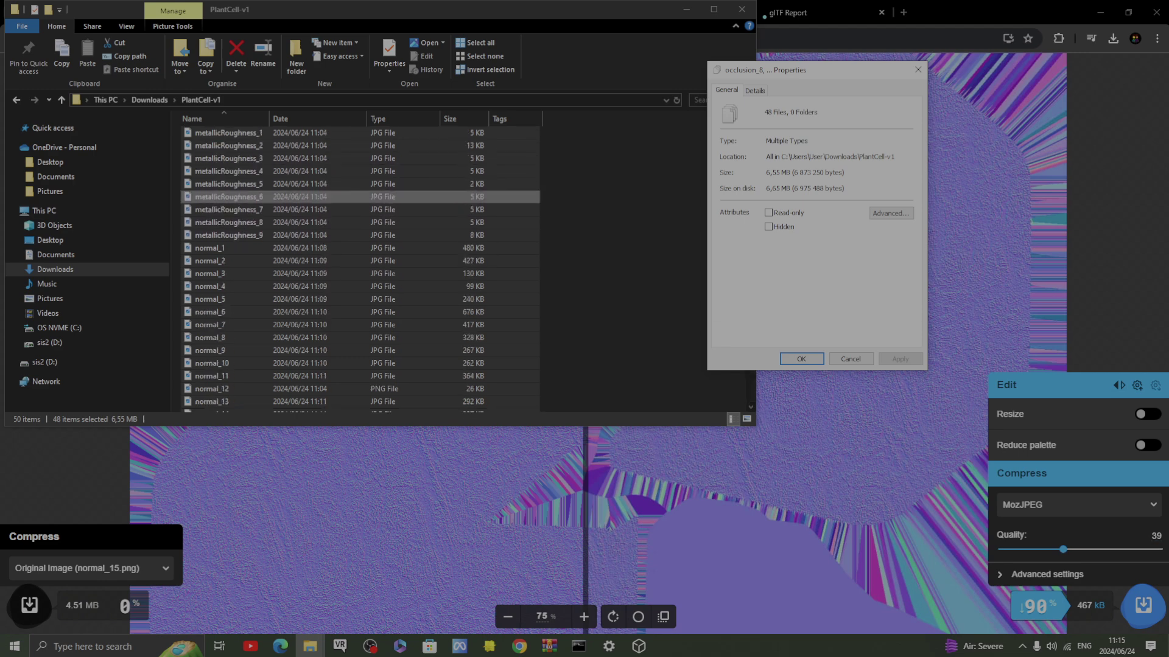
scroll(359, 211, "up", 3)
left_click(572, 213)
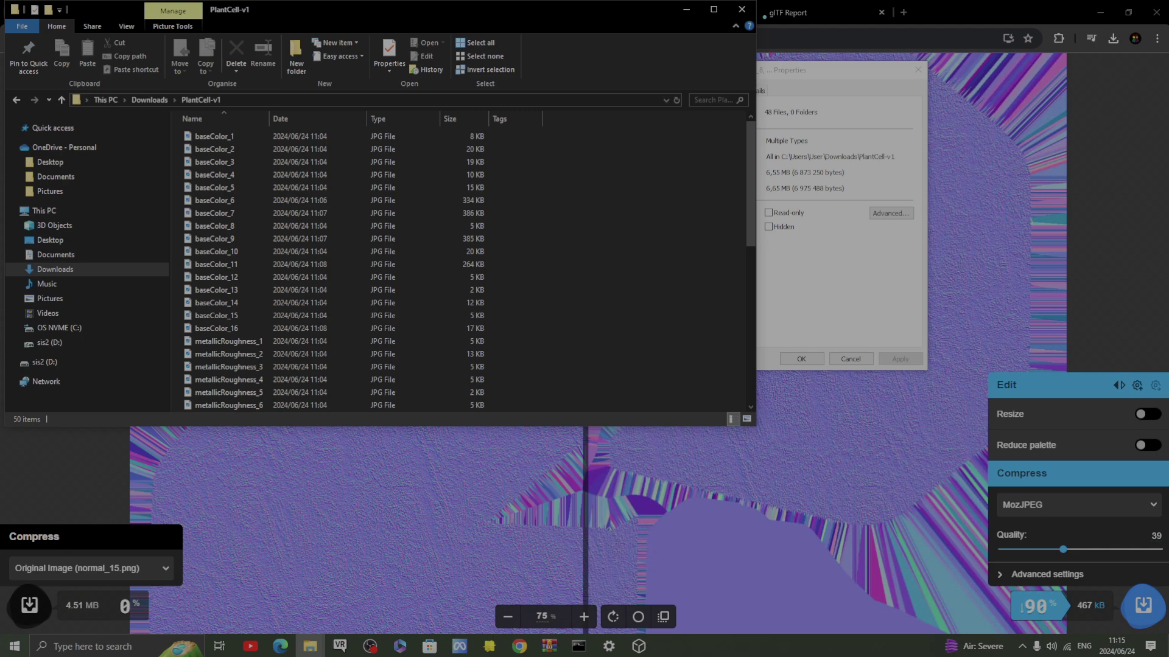
left_click(840, 69)
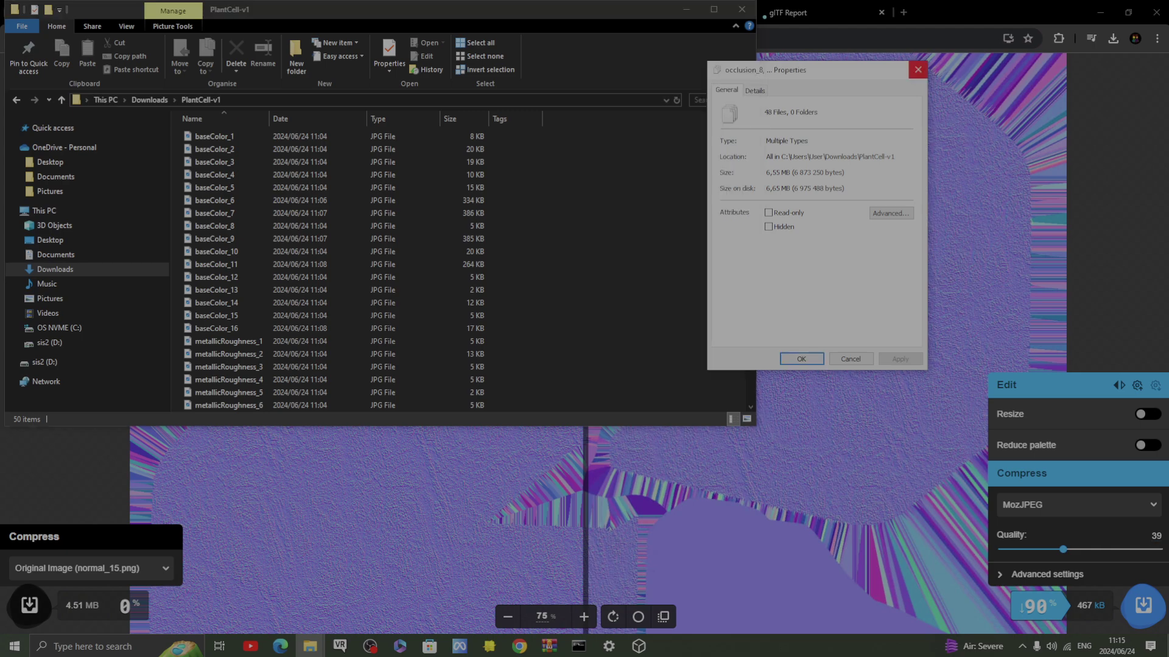
left_click(917, 69)
Step: Load the already compressed baseColor_6.jpg into Squoosh again and set its MozJPEG quality to 34
left_click_drag(404, 9, 851, 97)
left_click(670, 288)
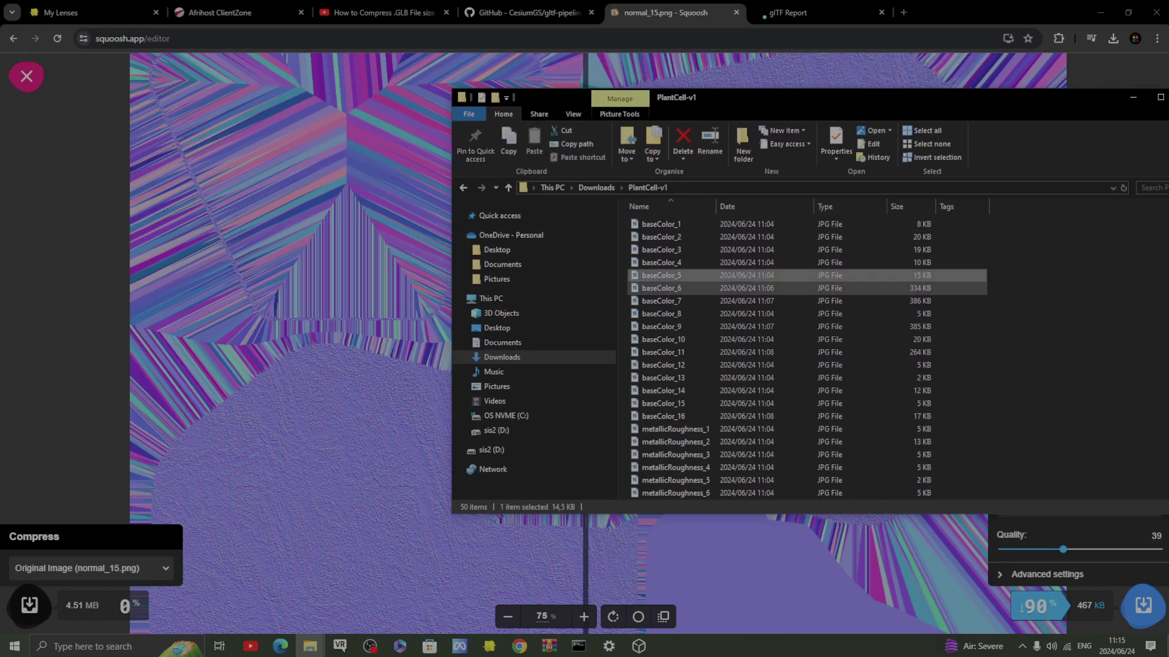
left_click_drag(670, 288, 232, 225)
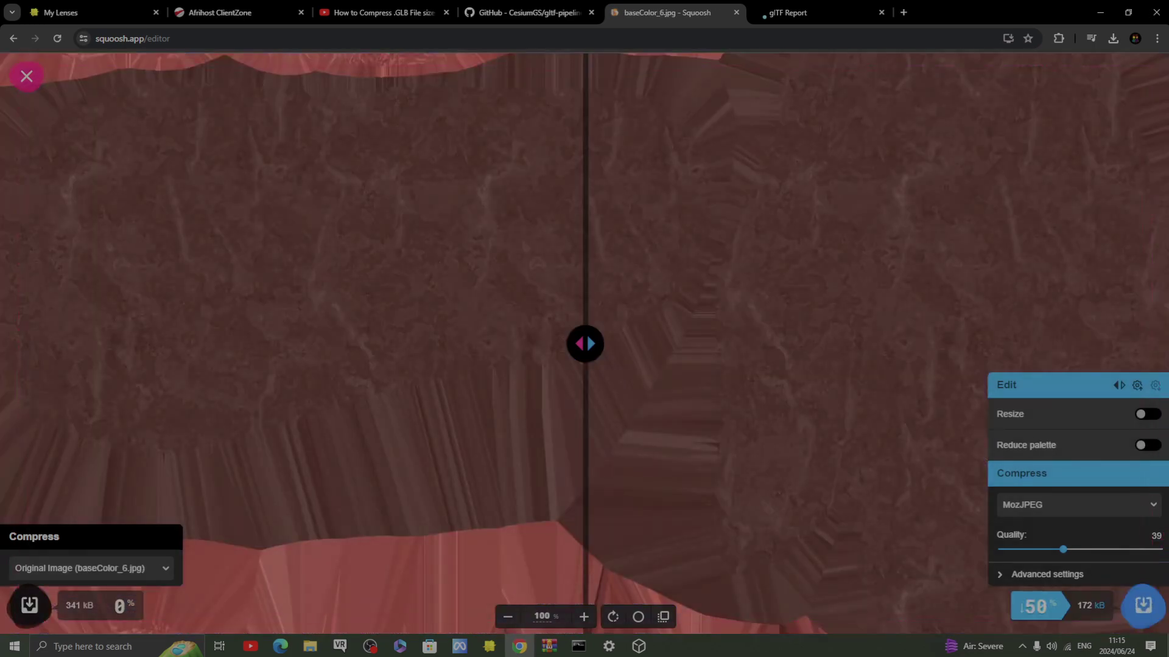
left_click_drag(1063, 549, 1055, 549)
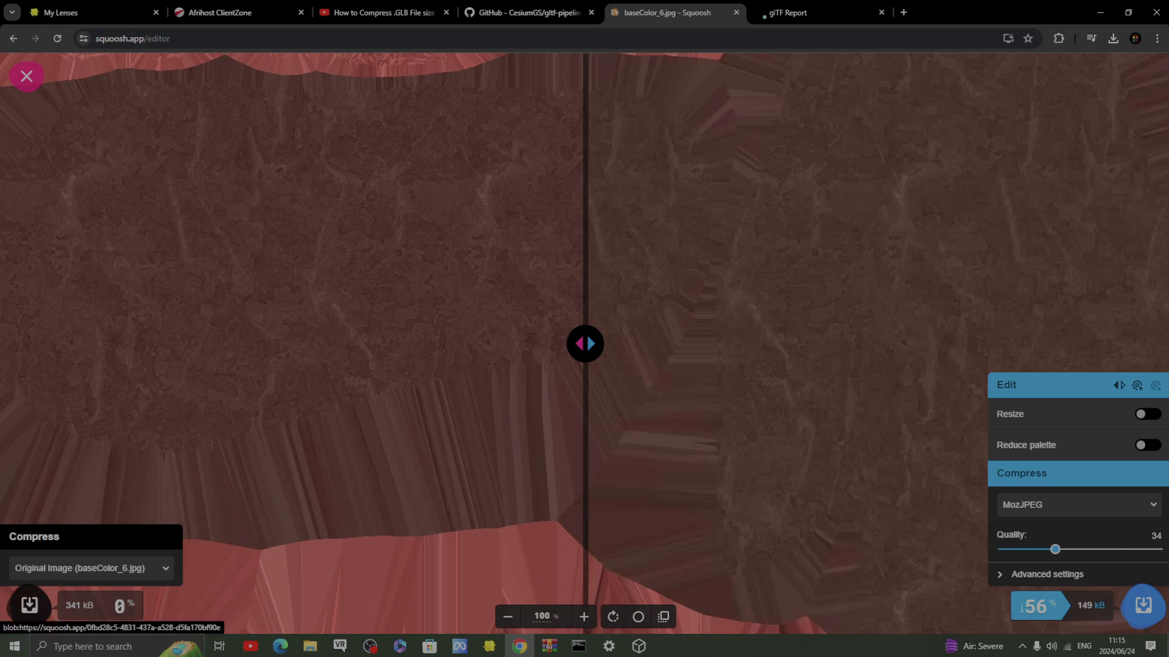
Step: Check the contents of the Downloads folder and minimise its window
mouse_move(310, 646)
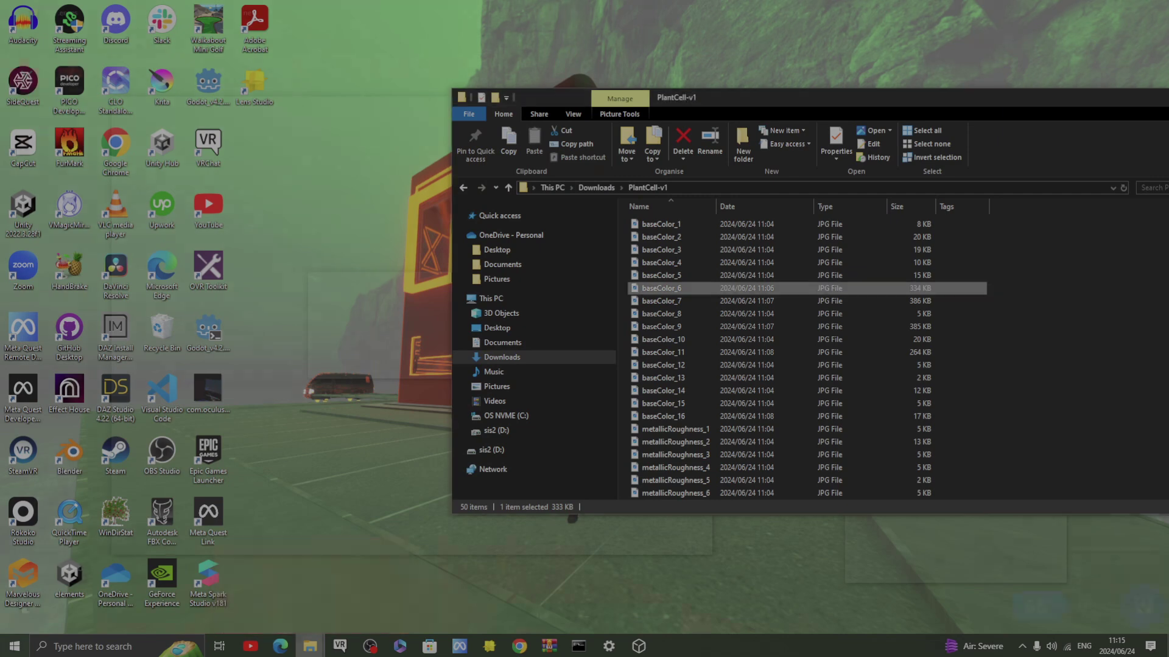
left_click(341, 593)
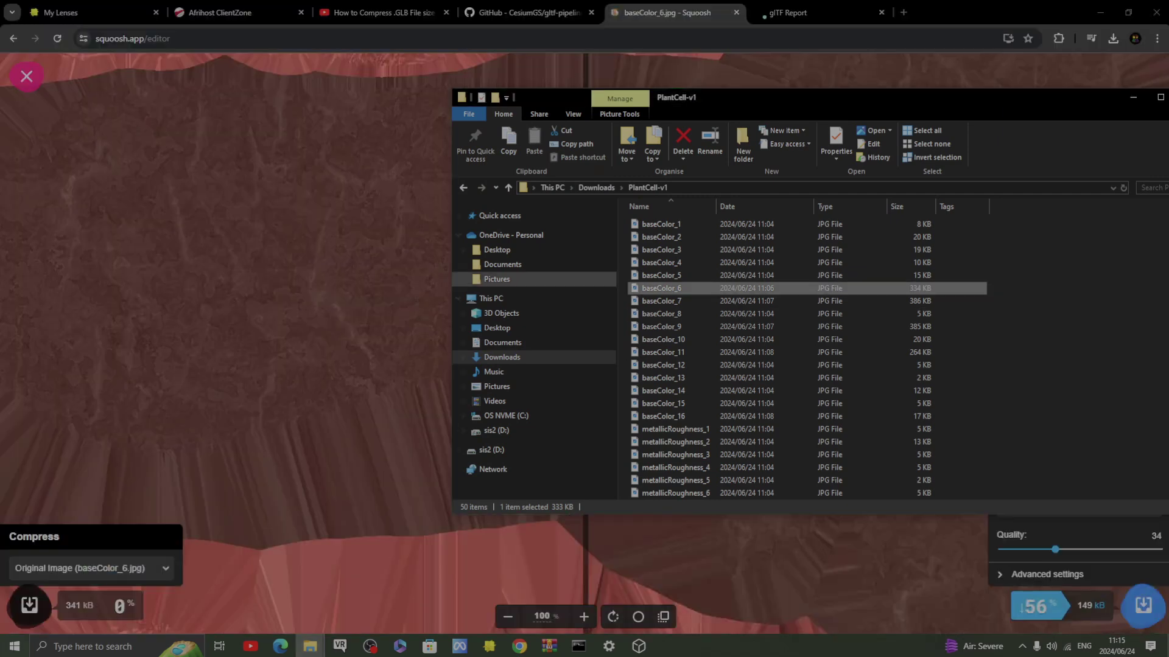
left_click(501, 357)
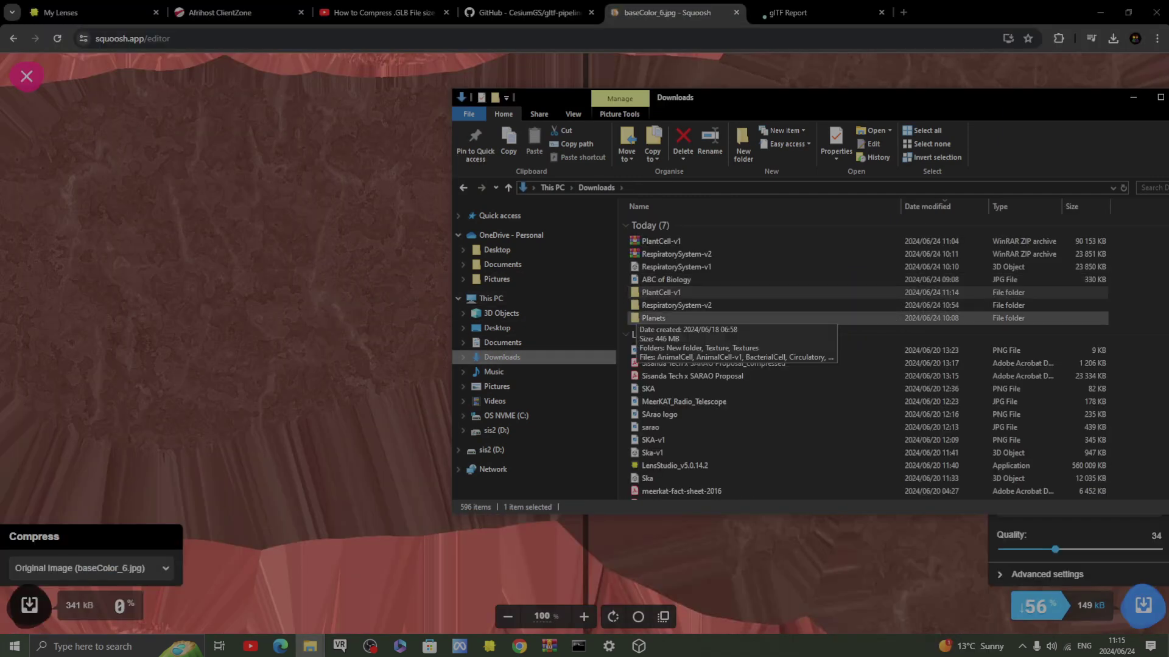
left_click(1132, 98)
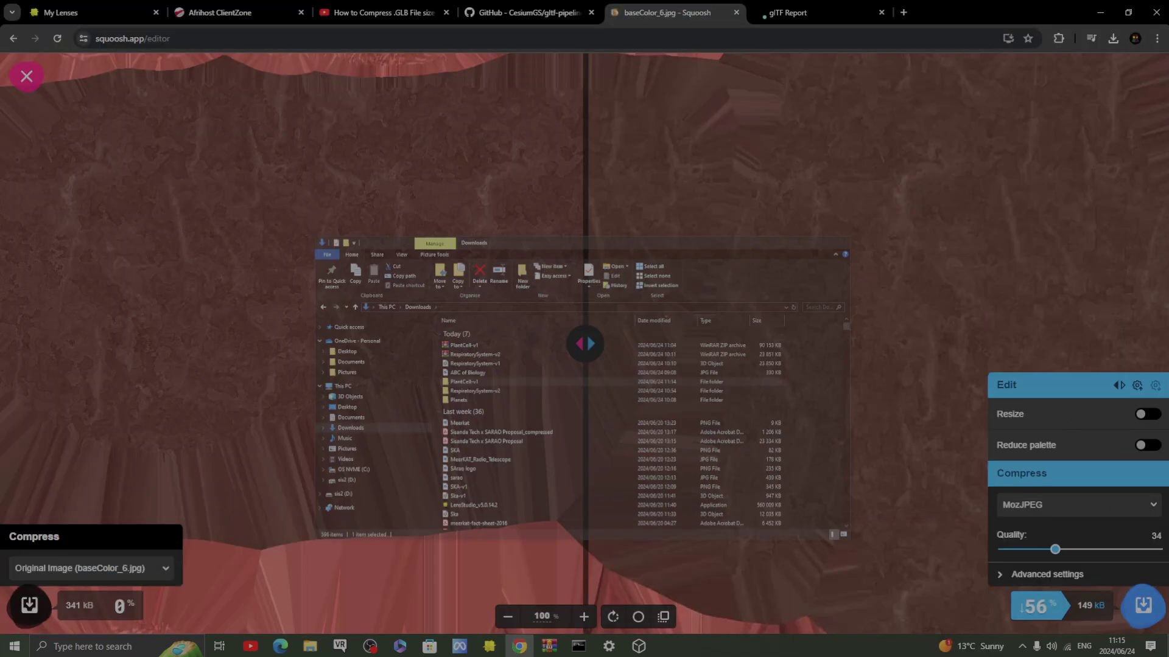
Step: Download the recompressed baseColor_6.jpg, preview it and locate it in the Downloads folder
left_click(29, 605)
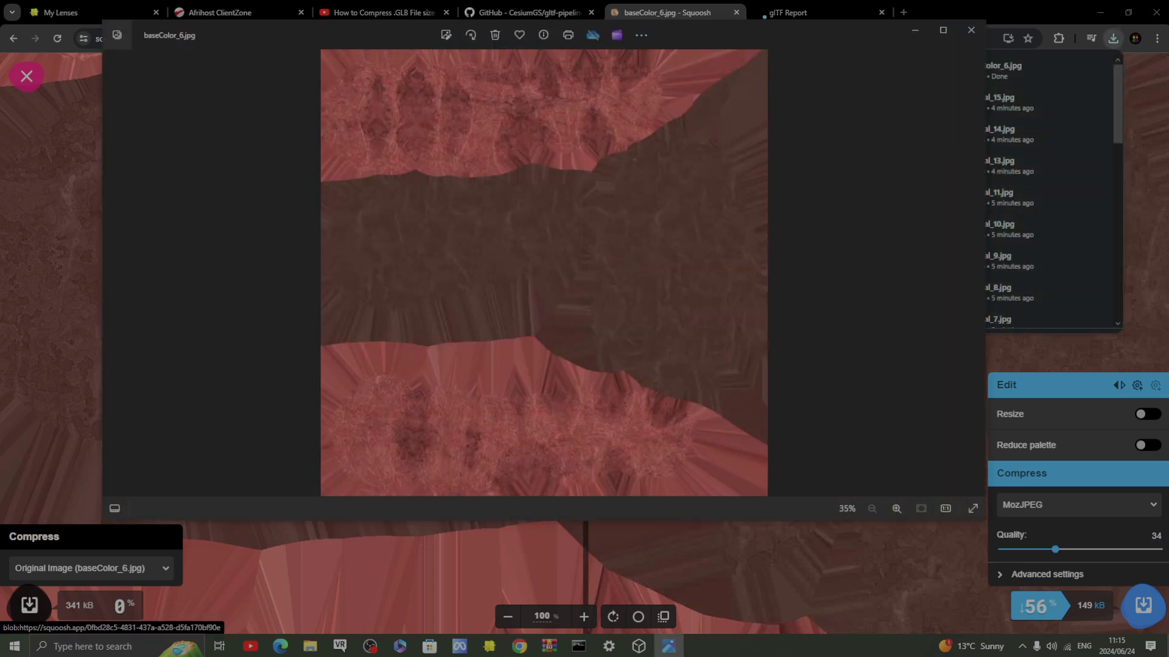
left_click(914, 30)
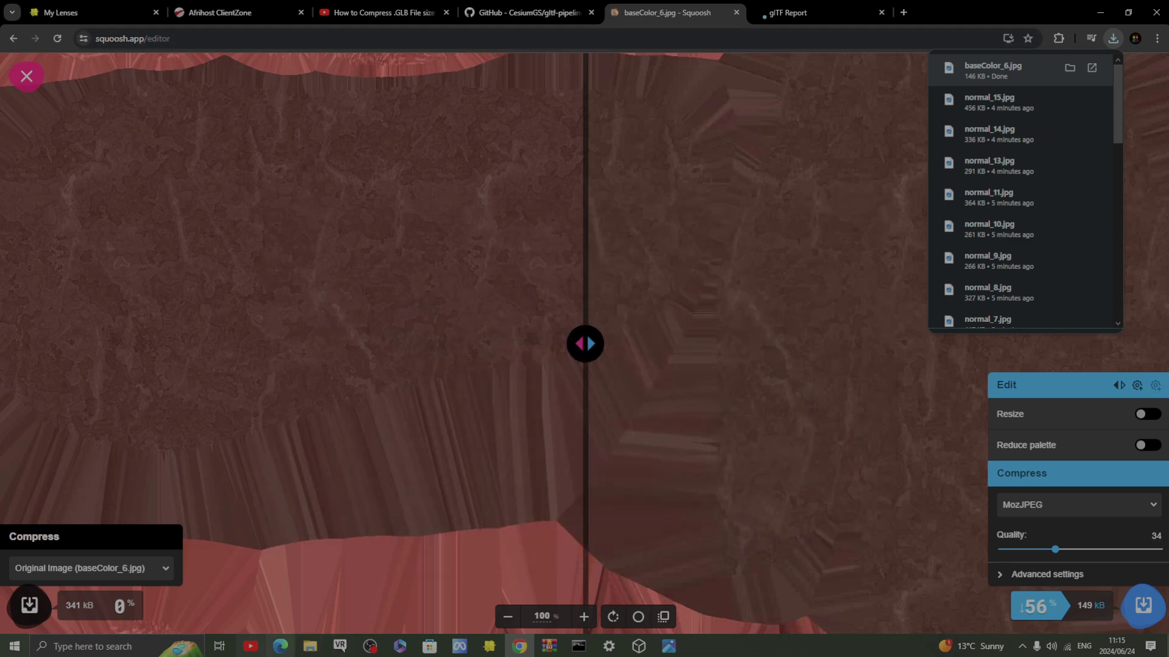
left_click(310, 646)
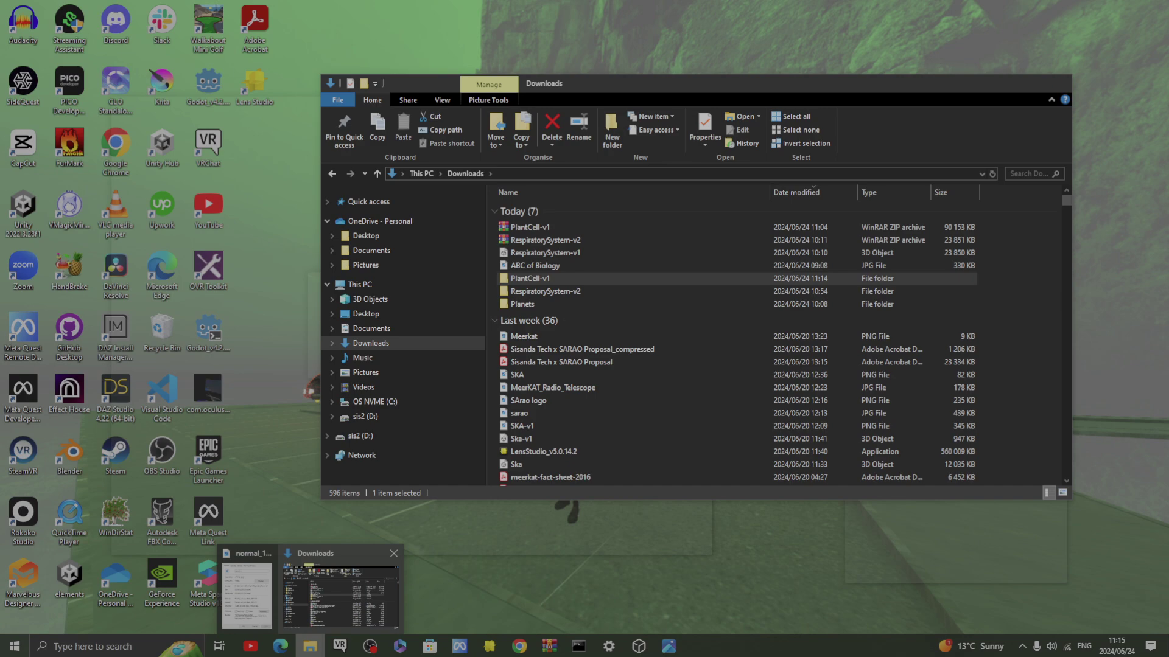
left_click(341, 594)
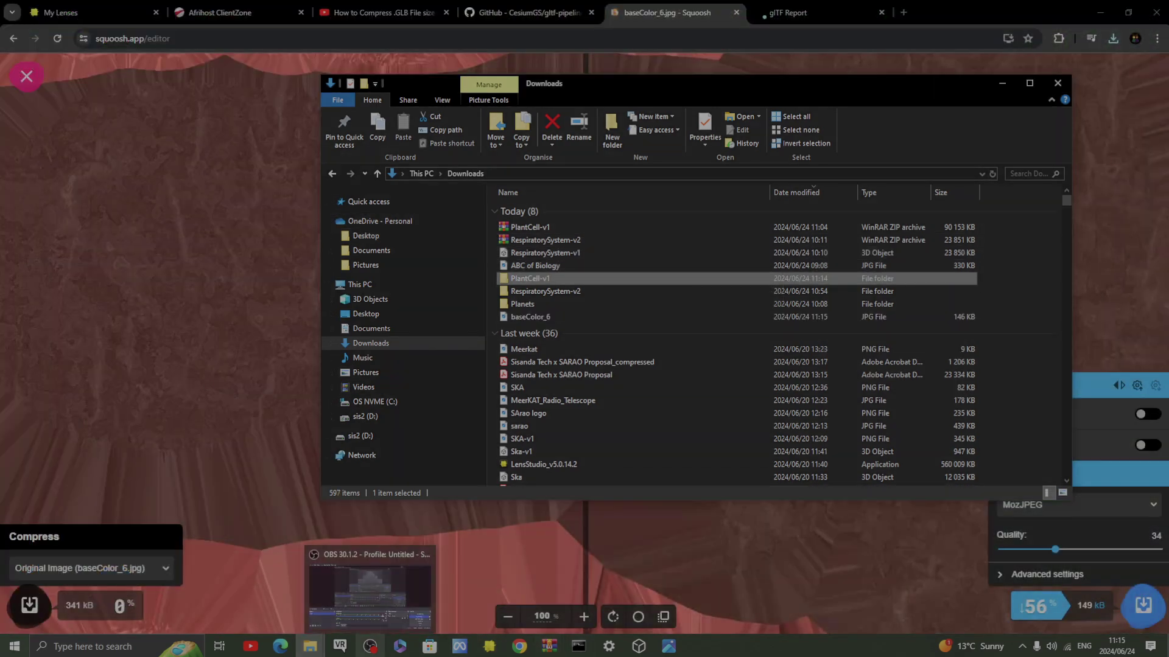
left_click(369, 646)
left_click(1052, 516)
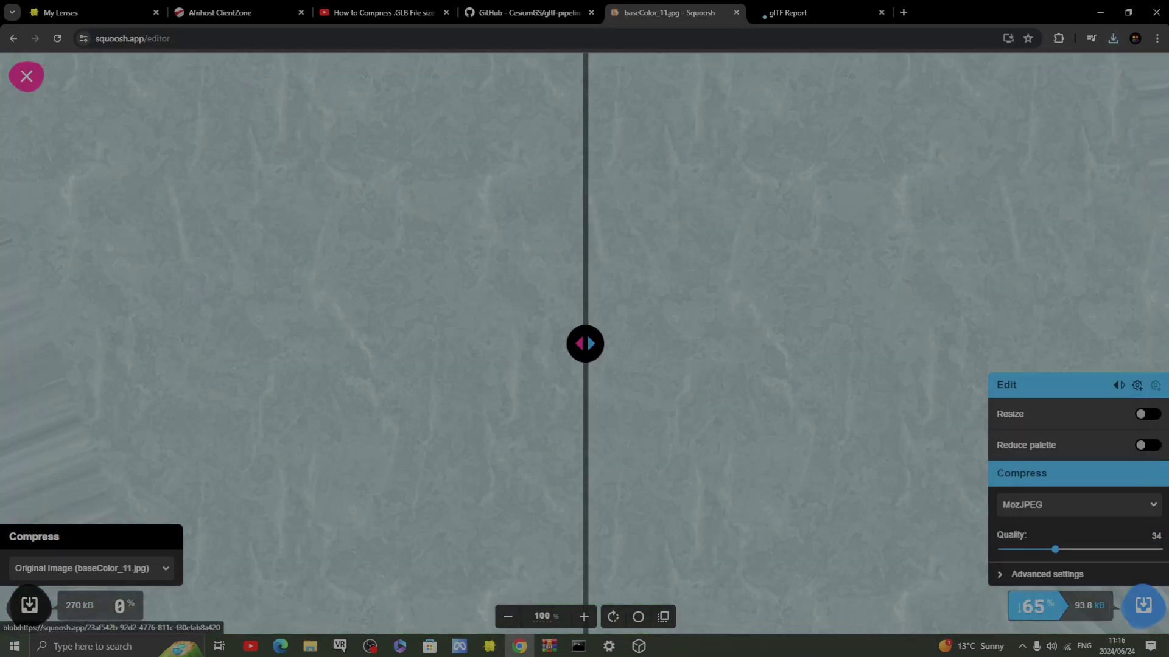
Step: Download baseColor_11.jpg compressed with MozJPEG at quality 34, and compress and download one more texture at the same quality
left_click(1143, 607)
key("Return")
mouse_move(310, 645)
left_click(344, 602)
left_click_drag(446, 255, 201, 318)
left_click(344, 603)
left_click(1143, 606)
left_click(996, 49)
Step: Load the next texture from PlantCell-v1 into Squoosh, lower its MozJPEG quality well below 34 and download it
left_click(310, 645)
left_click_drag(446, 306, 182, 347)
left_click(344, 603)
left_click_drag(1054, 549, 1022, 549)
left_click(1143, 606)
key("Return")
Step: Load a further texture into Squoosh, set the MozJPEG quality to 8 and download the compressed image
left_click(344, 603)
left_click_drag(446, 332, 152, 325)
left_click_drag(1022, 549, 1014, 549)
left_click(1143, 606)
Step: Compress the following PlantCell texture in Squoosh, keeping MozJPEG quality 8, and download it
left_click(344, 602)
left_click_drag(446, 344, 183, 335)
left_click(1143, 606)
left_click(995, 49)
Step: Compress normal_9.jpg and normal_10.jpg in Squoosh with MozJPEG at quality 8 and download both
left_click(344, 603)
left_click_drag(446, 268, 201, 329)
left_click(1143, 606)
left_click(995, 49)
left_click(344, 602)
left_click_drag(446, 281, 201, 329)
left_click(1143, 607)
Step: Compress normal_11.jpg and normal_13.jpg in Squoosh with MozJPEG at quality 8 and download both
left_click(344, 603)
left_click_drag(447, 294, 200, 329)
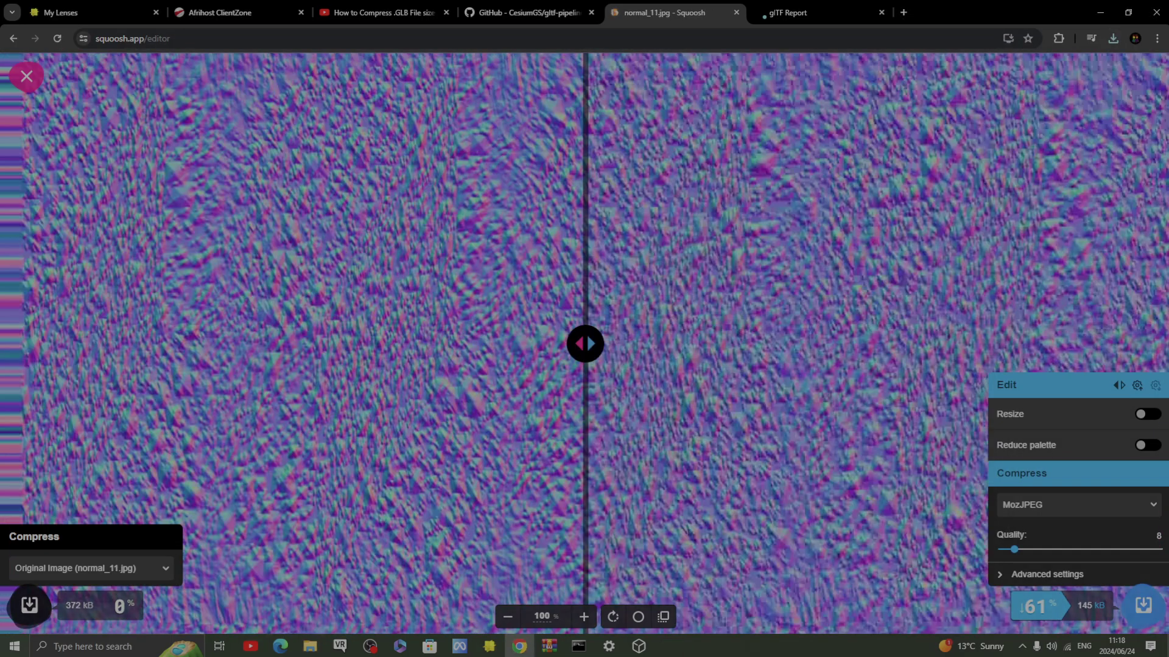
left_click(1143, 606)
left_click(309, 646)
left_click_drag(446, 320, 98, 329)
left_click(1143, 606)
Step: Compress normal_14.jpg and normal_15.jpg in Squoosh with MozJPEG at quality 8 and download both
left_click(309, 646)
left_click_drag(447, 332, 213, 328)
left_click(1143, 606)
left_click(995, 49)
left_click(310, 645)
left_click_drag(448, 345, 213, 329)
left_click(1143, 606)
Step: Compress occlusion_5.jpg in Squoosh with MozJPEG at quality 8 and download it
left_click(310, 646)
left_click_drag(450, 409, 98, 329)
left_click(1143, 606)
left_click(1020, 69)
left_click(995, 50)
Step: Move the newly compressed textures from the Downloads folder into PlantCell-v1, replacing the existing files
left_click(310, 646)
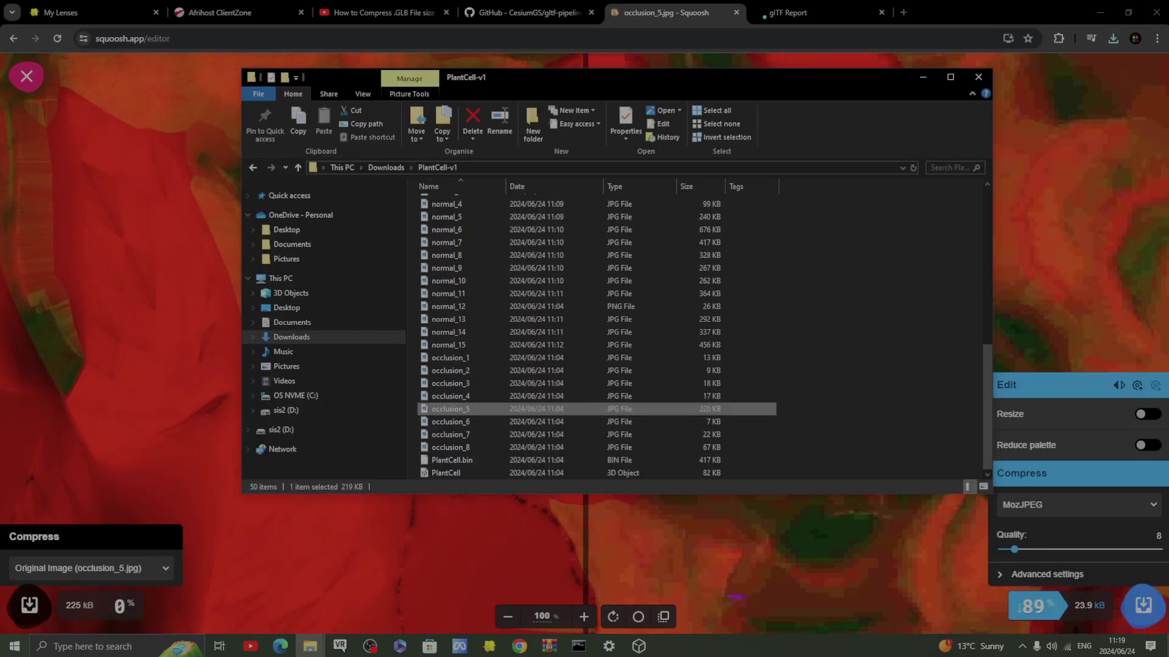
left_click(292, 336)
left_click_drag(906, 409, 485, 209)
right_click(485, 209)
left_click(498, 439)
scroll(499, 426, "down", 1)
double_click(458, 428)
key("ctrl+v")
left_click(535, 219)
Step: Find normal_2.jpg among the PlantCell-v1 textures, recompress it in Squoosh with MozJPEG at quality 8 and download it
scroll(596, 331, "up", 7)
scroll(596, 331, "down", 6)
left_click_drag(446, 306, 213, 329)
left_click(1143, 606)
left_click(995, 49)
Step: Move the recompressed normal_2 texture from Downloads into the PlantCell-v1 folder, replacing the existing file
left_click(310, 646)
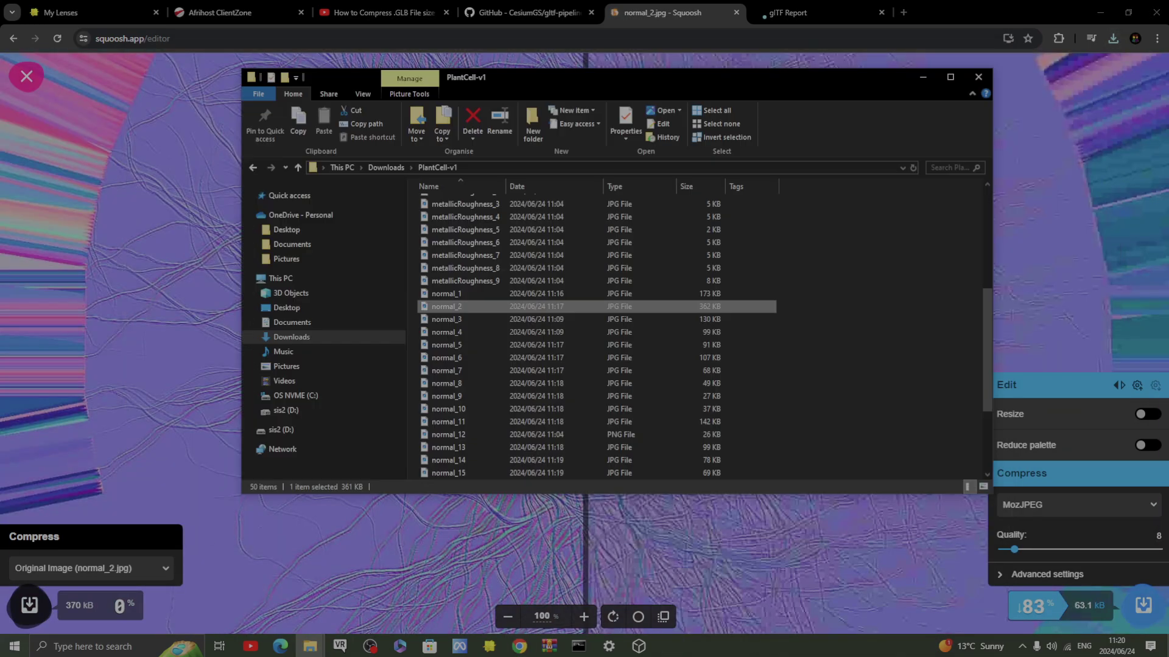
left_click(291, 337)
left_click_drag(451, 209, 458, 223)
left_click(535, 225)
Step: Open PlantCell-v1, select all its texture images up to occlusion_8 and check their combined size in the properties
double_click(458, 222)
scroll(596, 395, "up", 5)
scroll(597, 345, "down", 9)
left_click(654, 448, "shift")
right_click(654, 448)
left_click(691, 439)
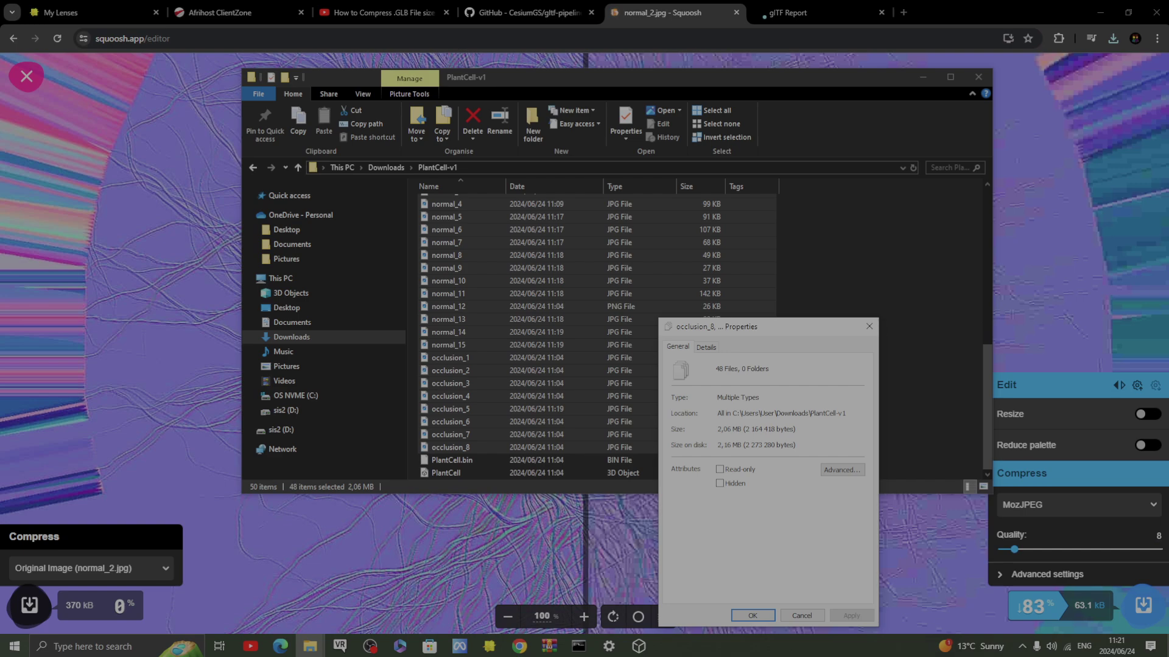
Step: Find the command for converting a glTF to glb in the gltf-pipeline README on GitHub
left_click(528, 13)
scroll(481, 304, "up", 15)
scroll(481, 305, "up", 3)
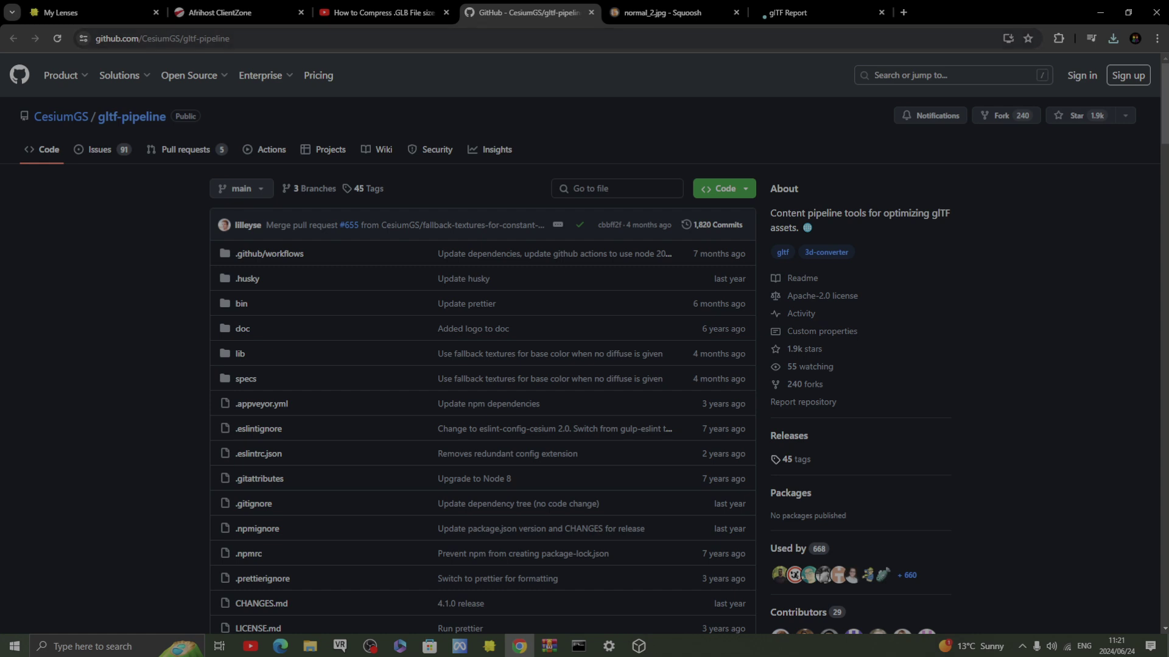
scroll(481, 340, "down", 20)
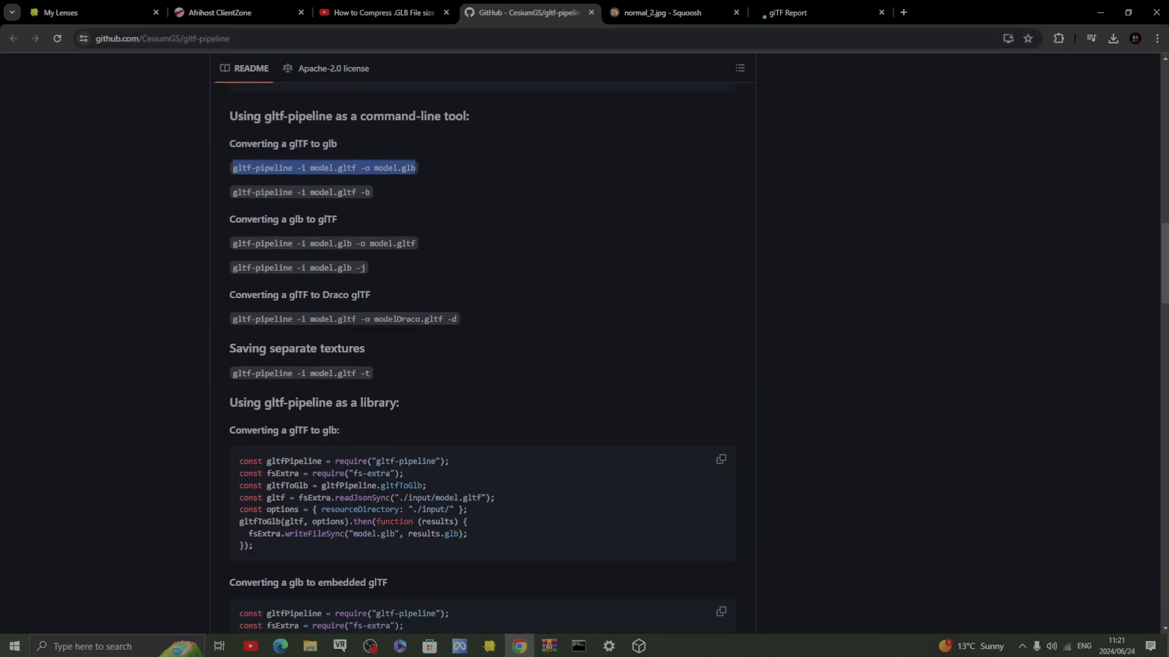
scroll(481, 341, "up", 2)
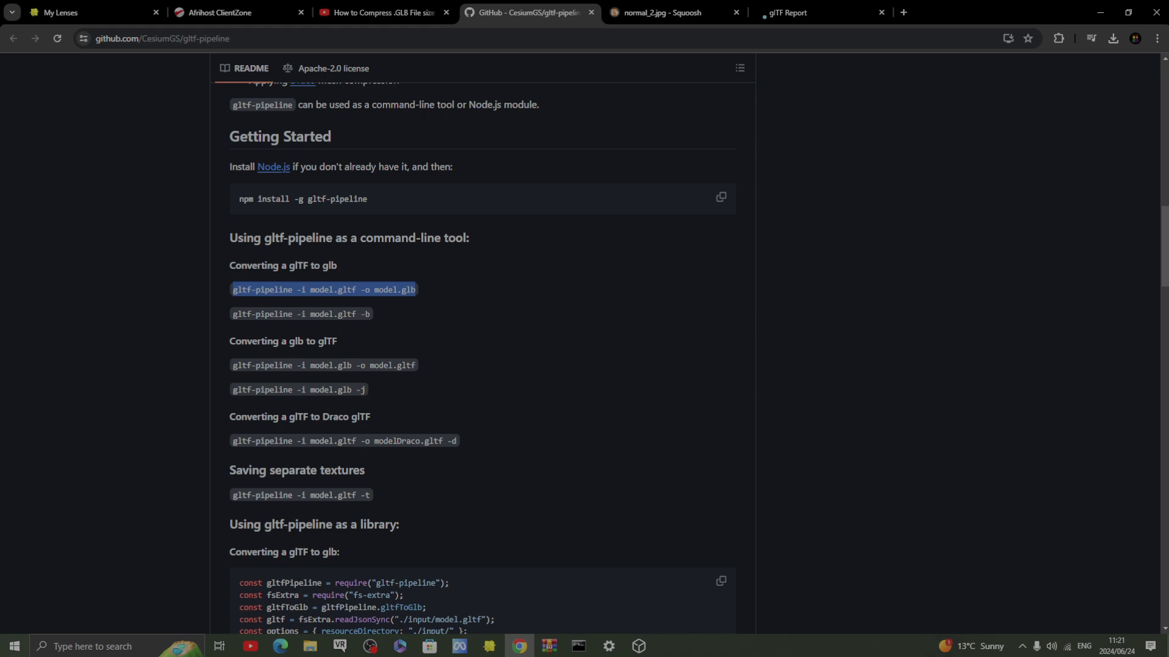
Step: Replace the old terminal session with a new Command Prompt and change directory to Downloads, then into PlantCell-v1
mouse_move(578, 646)
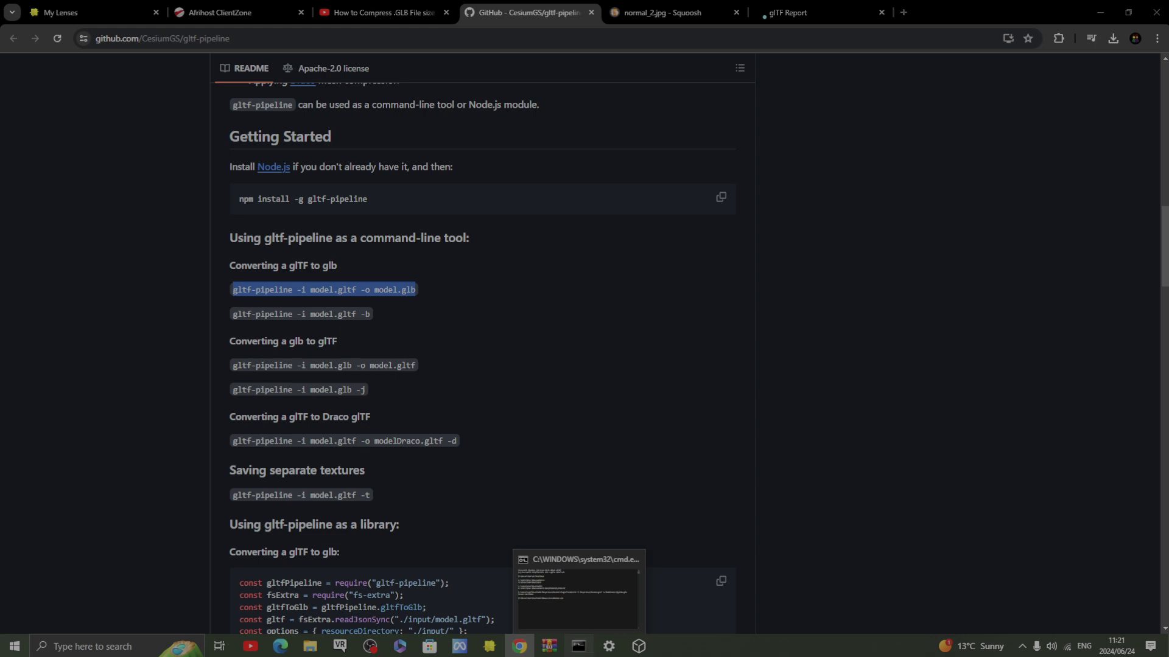
left_click(578, 646)
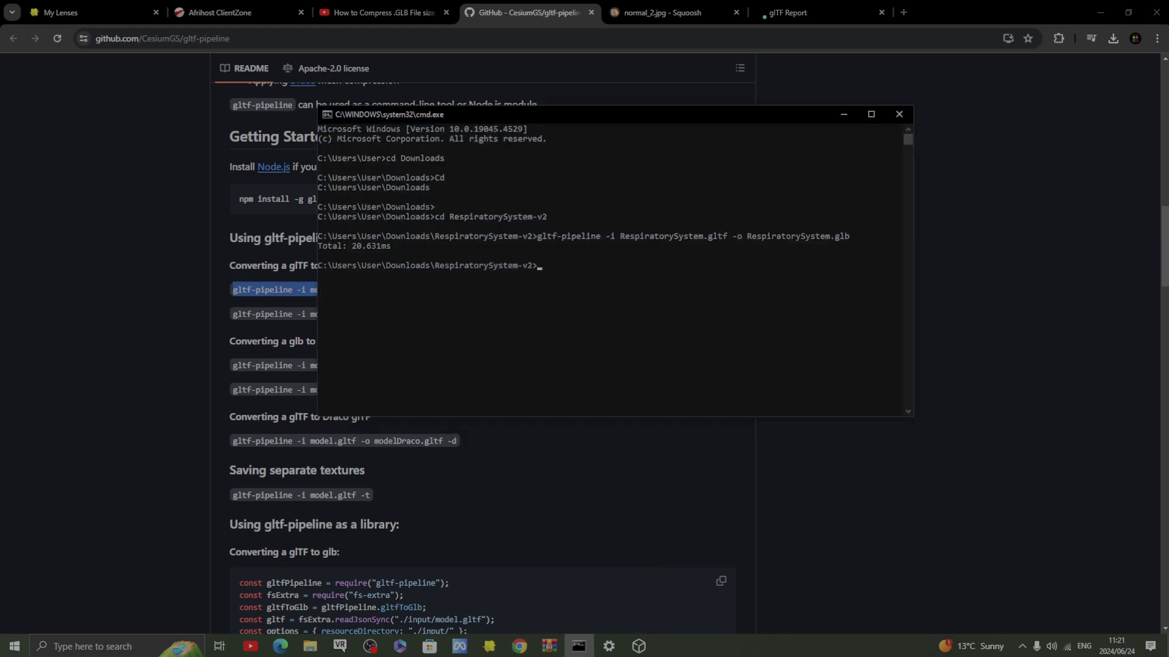
left_click(899, 114)
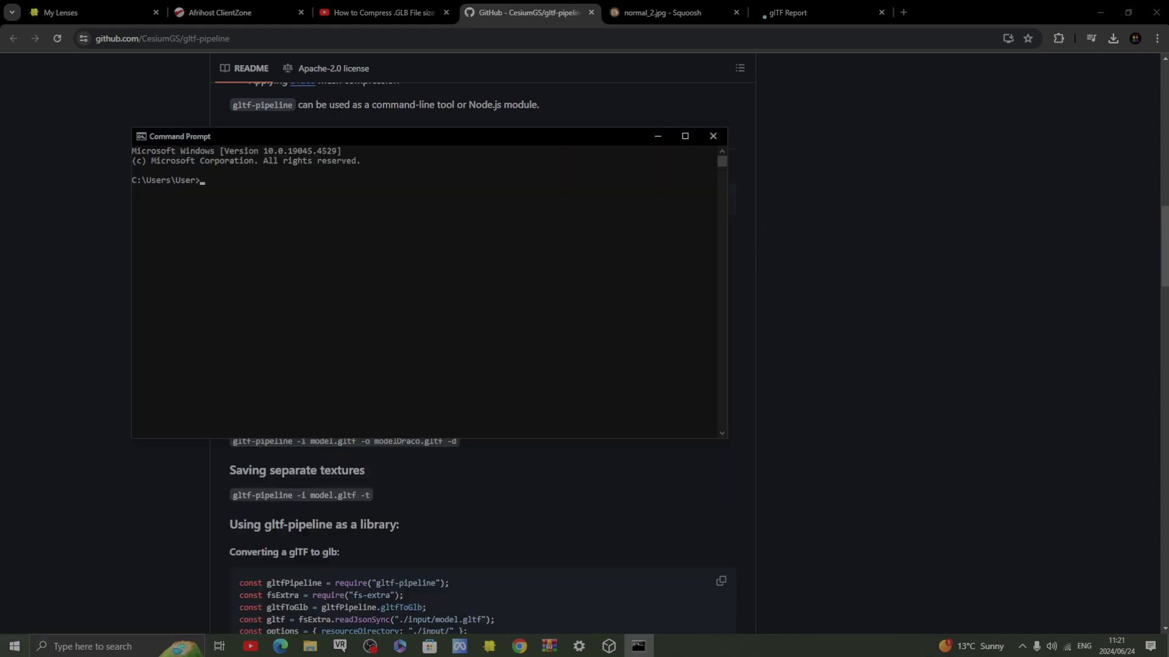
type("cd Downloads")
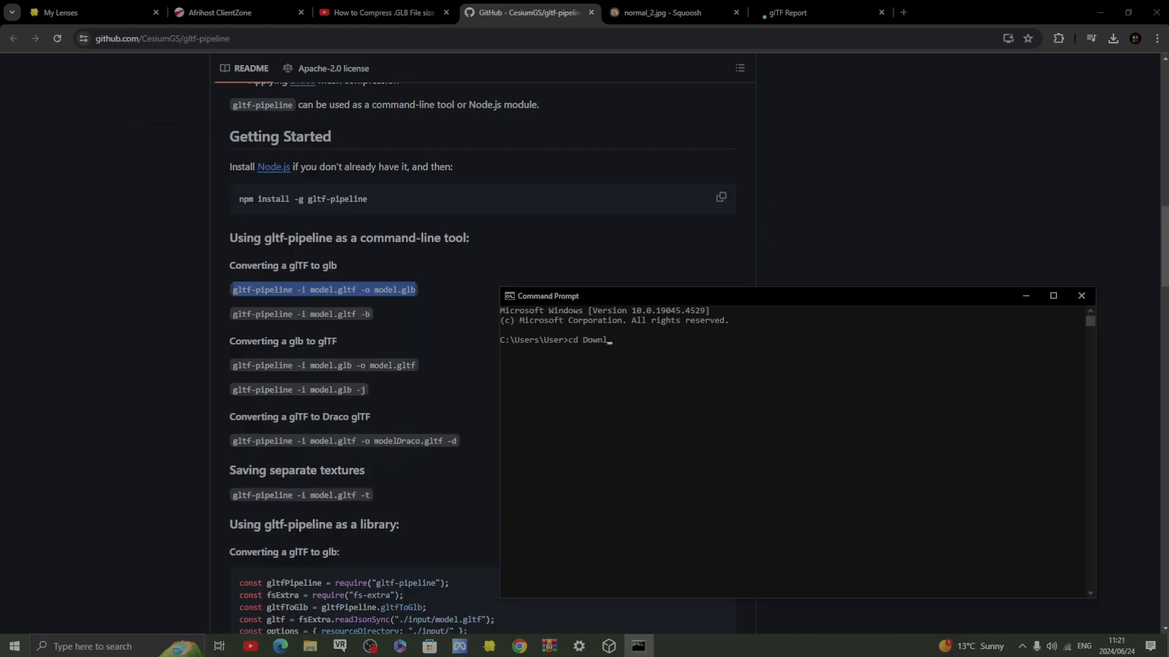
key("Return")
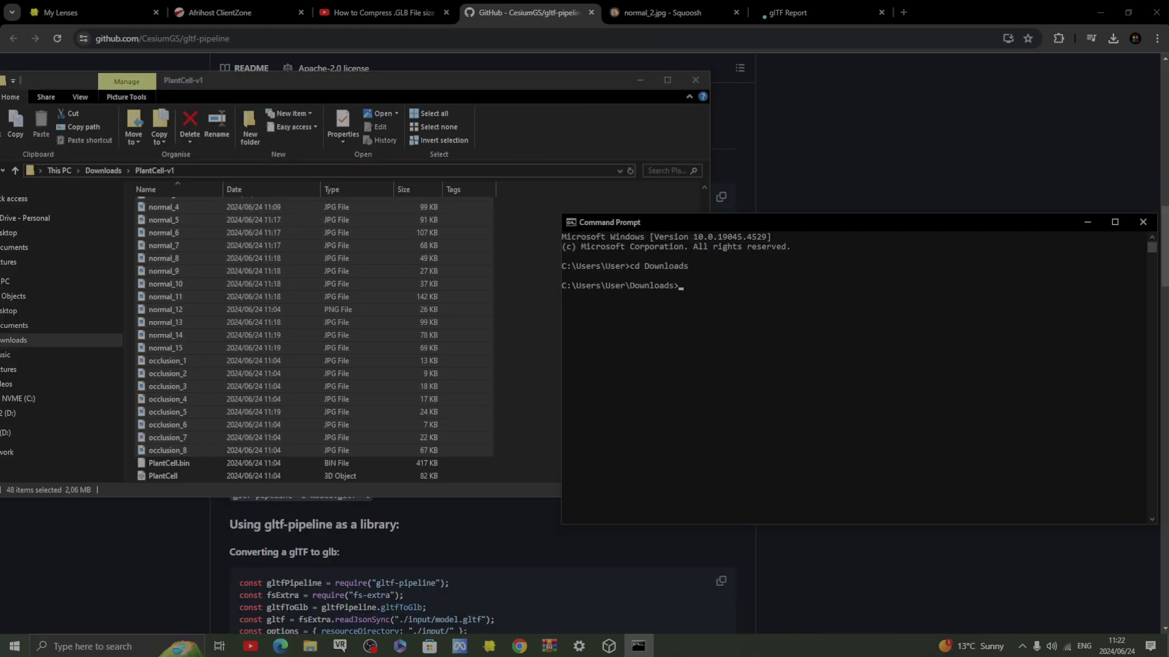
type("cd PlantCell-v1")
key("Return")
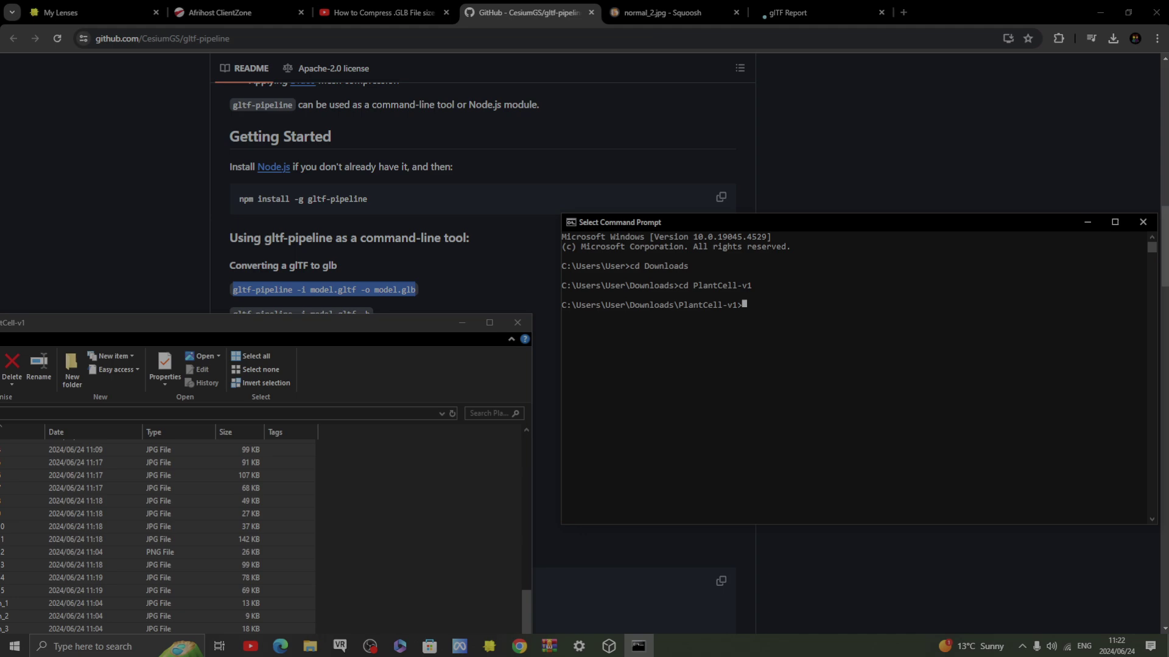
Step: Run gltf-pipeline -i PlantCell.gltf -o PlantCell.glb to convert the model to GLB
type("gltf-pipeline -")
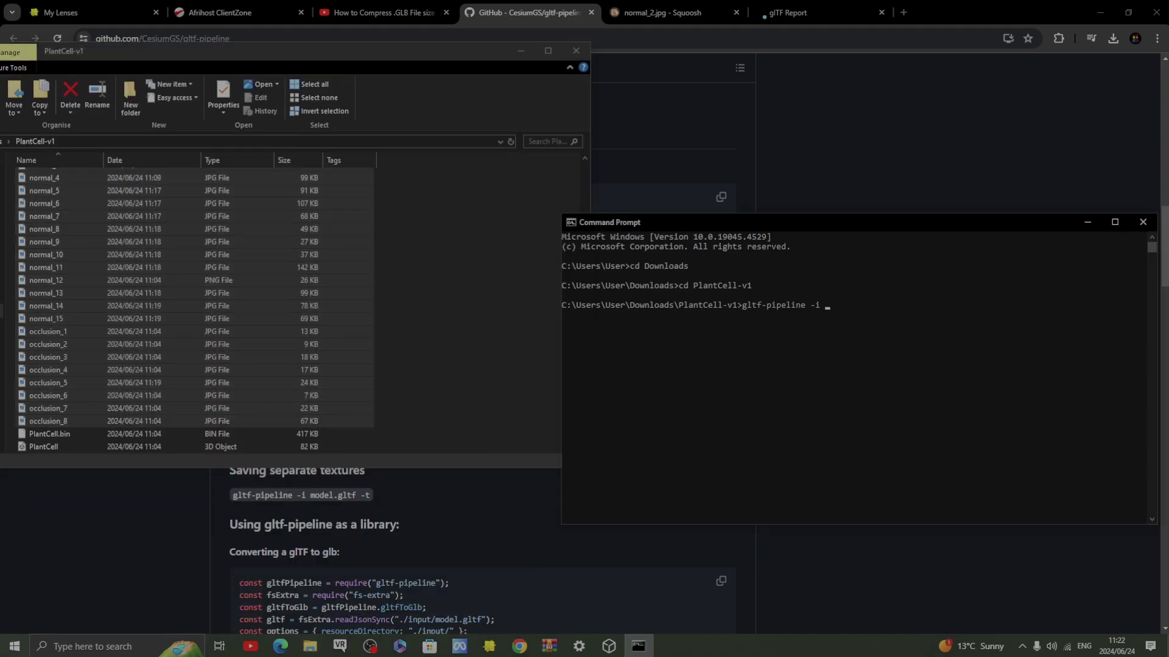
type("i PlantCell")
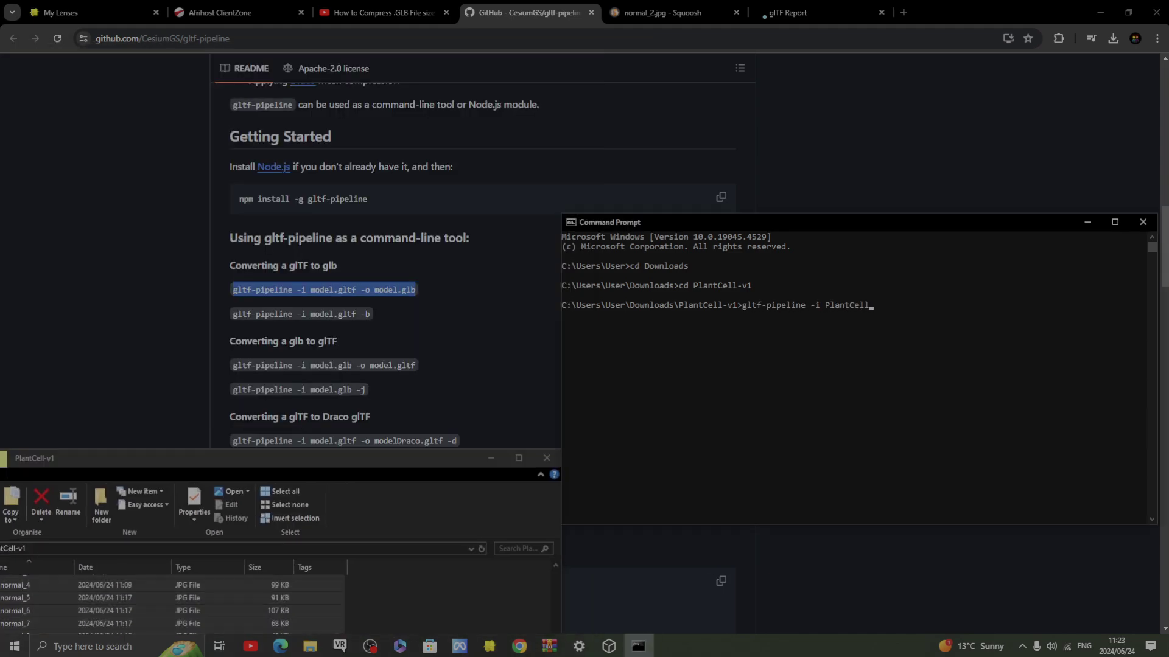
type(".gltf -o Plant")
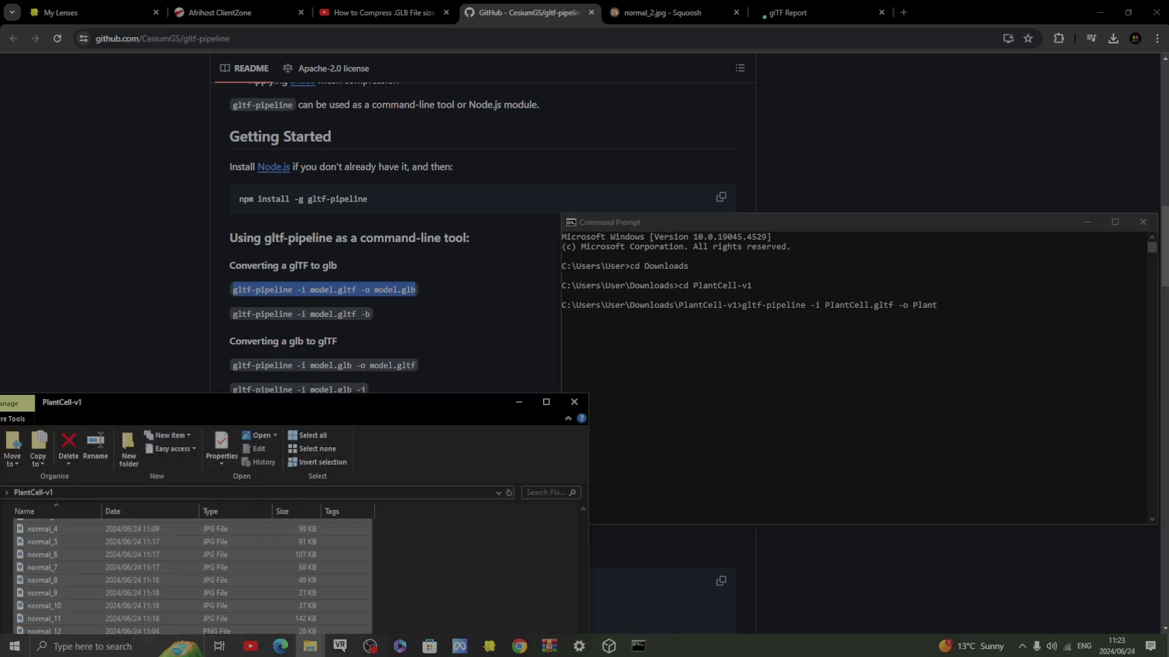
type("Cell.glb")
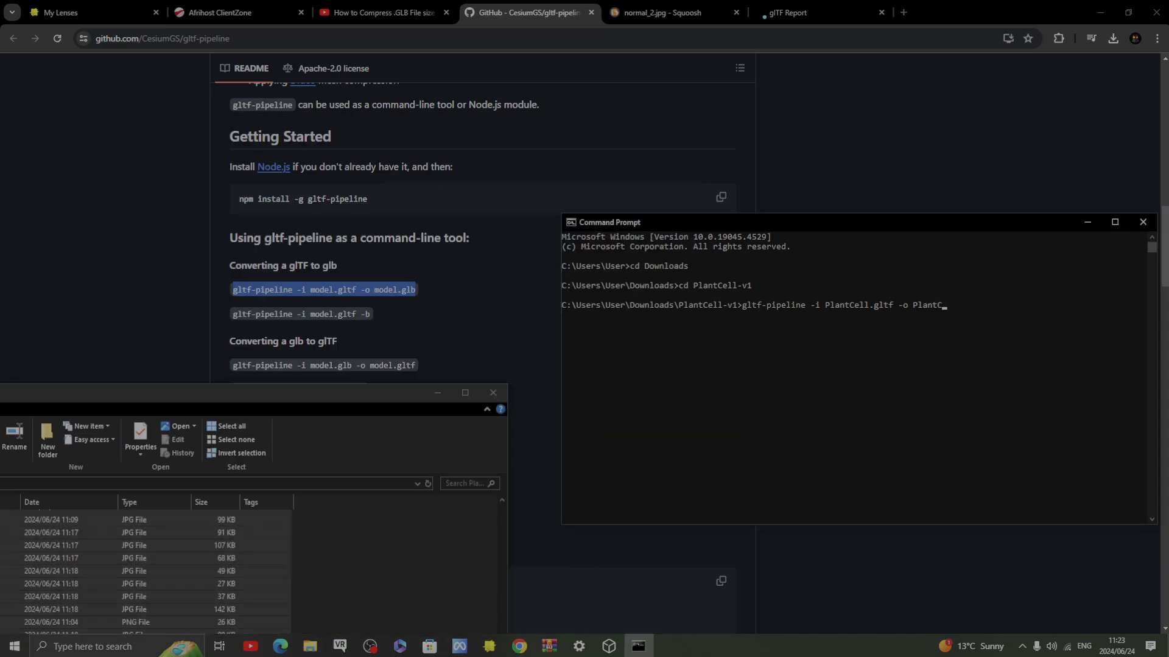
key("Return")
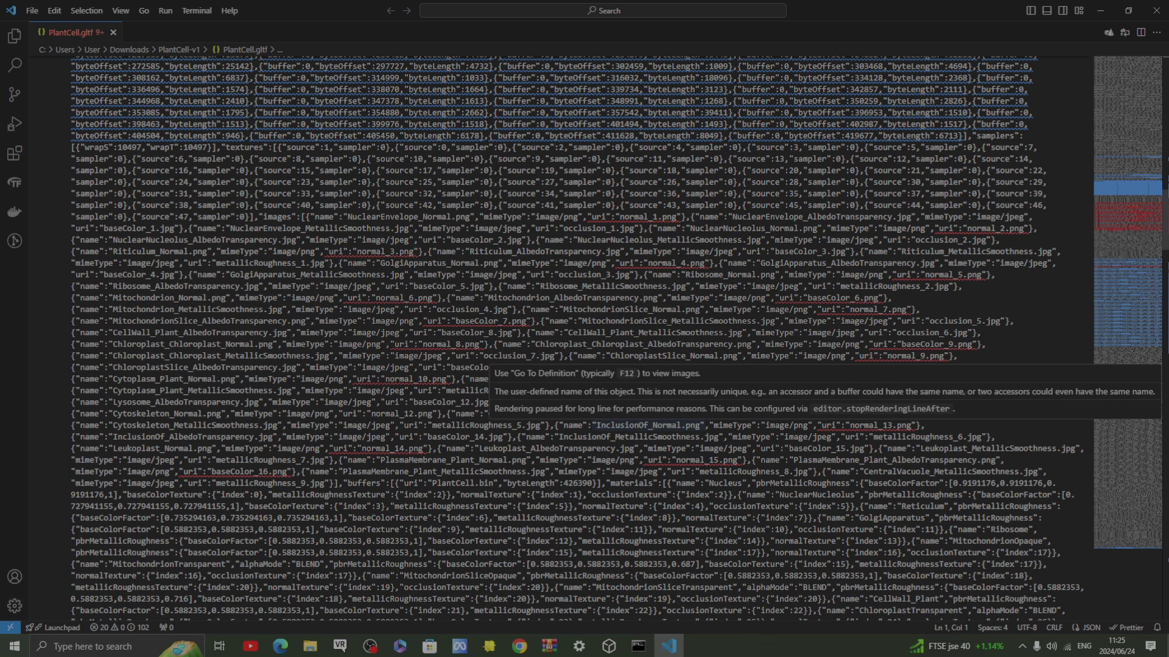
Step: Check the texture file types in the PlantCell-v1 folder, comparing normal_11 and normal_12, to see which are JPG or PNG
mouse_move(310, 646)
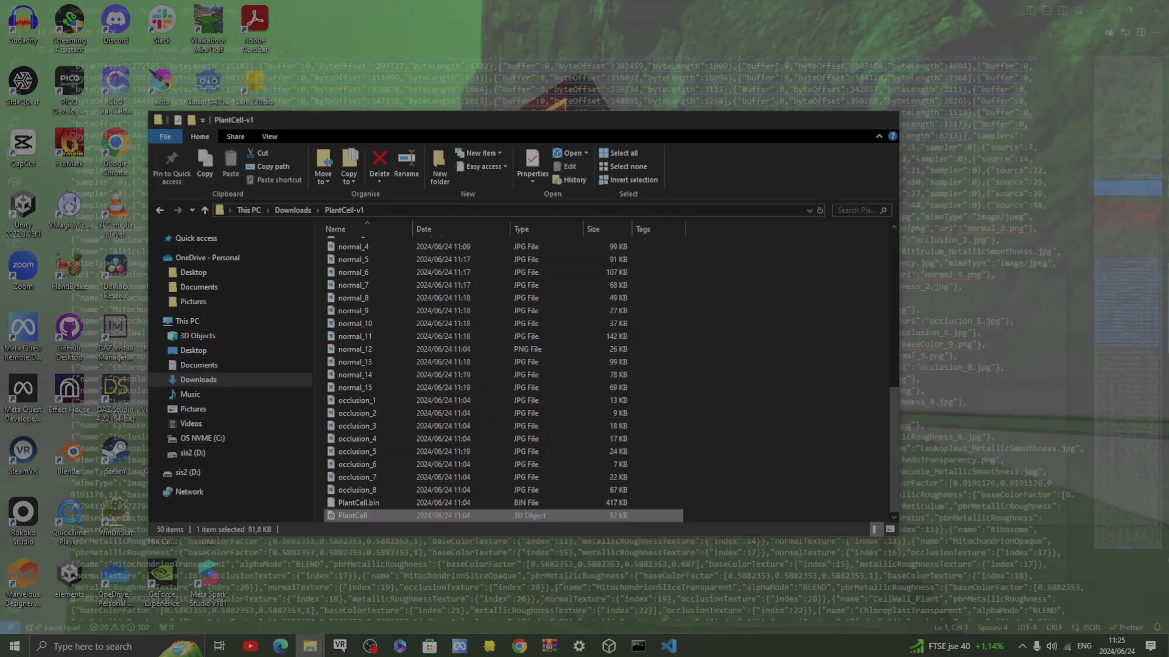
left_click(310, 593)
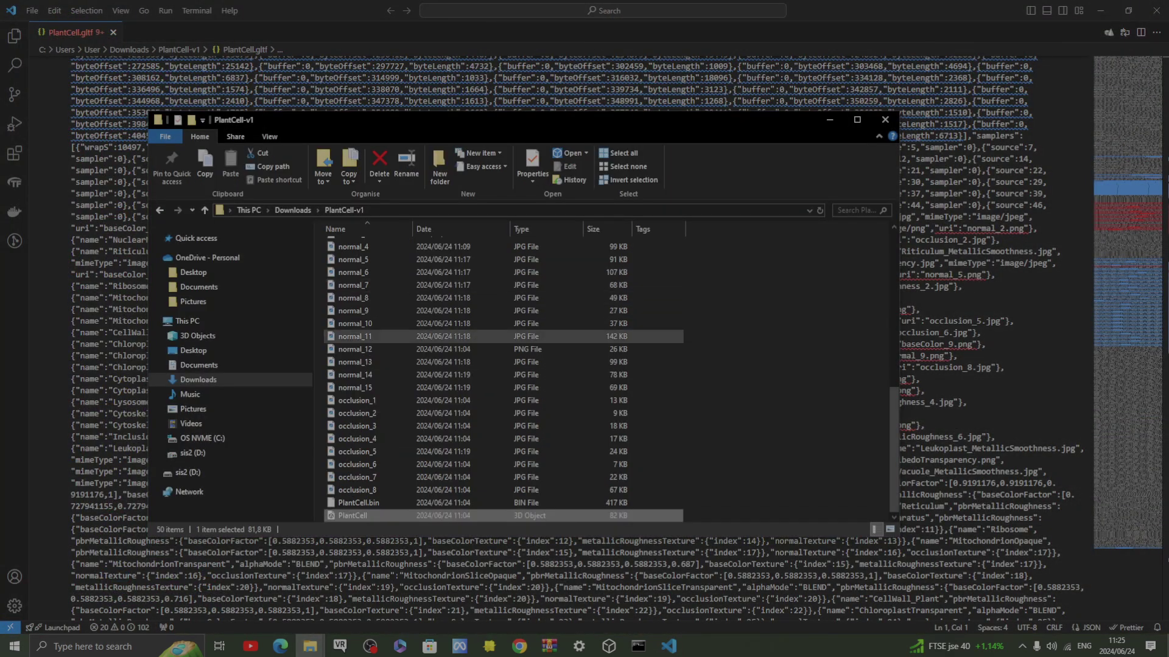
scroll(503, 352, "up", 6)
scroll(503, 359, "down", 6)
scroll(487, 362, "up", 3)
scroll(487, 361, "down", 3)
scroll(487, 465, "up", 9)
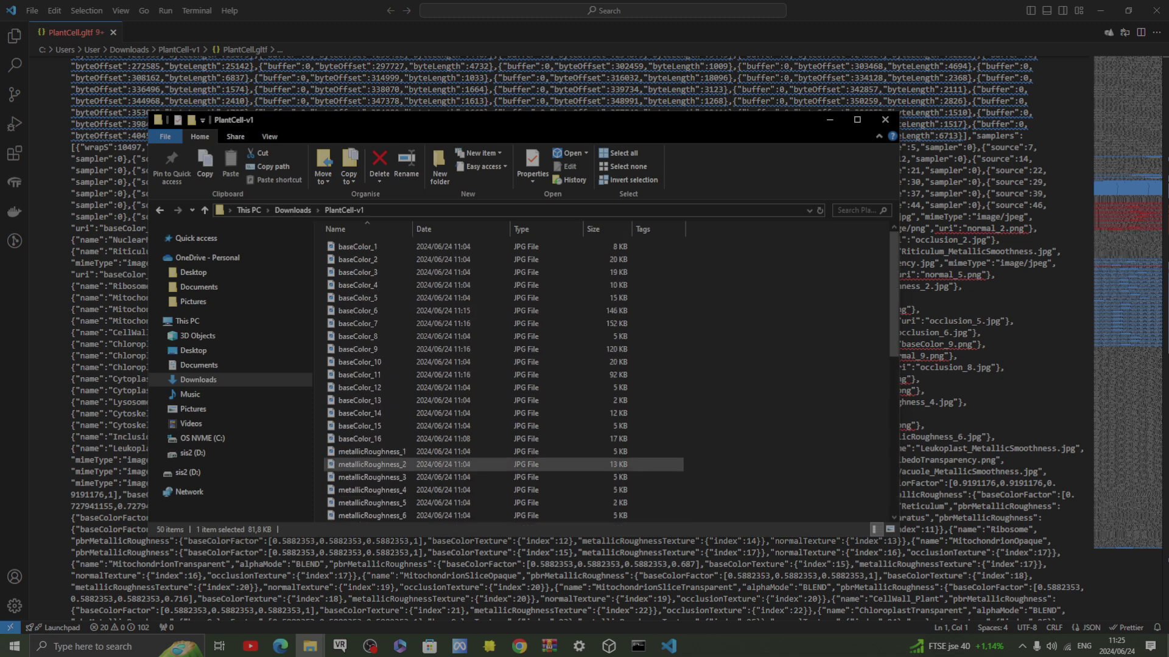
scroll(486, 458, "down", 9)
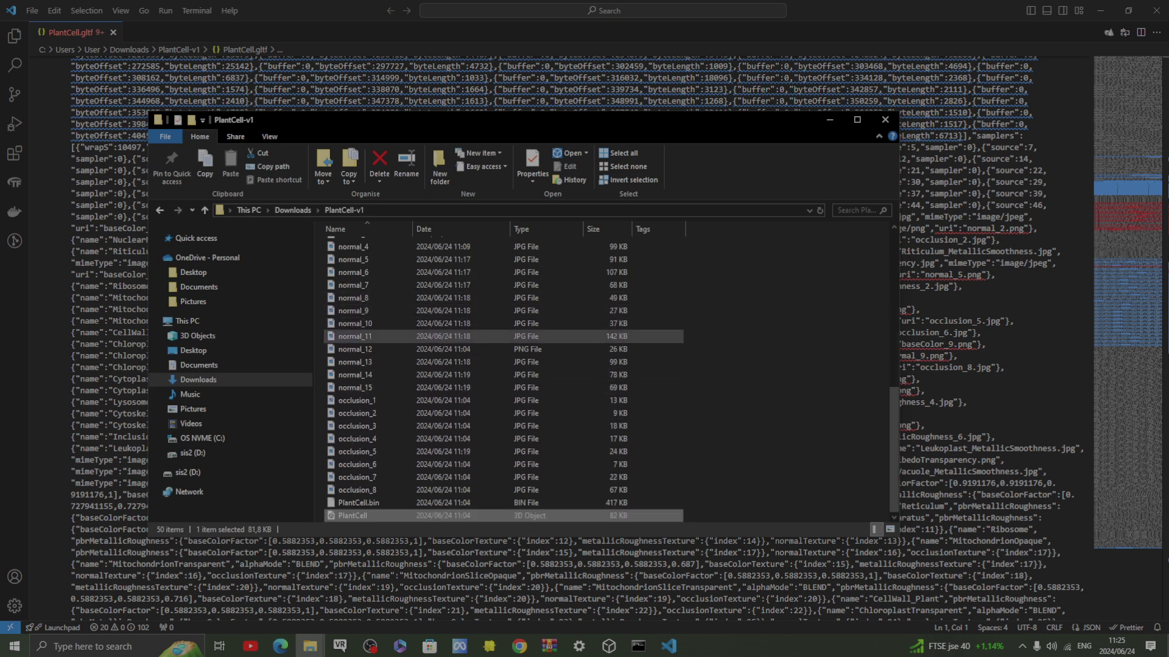
left_click(355, 349)
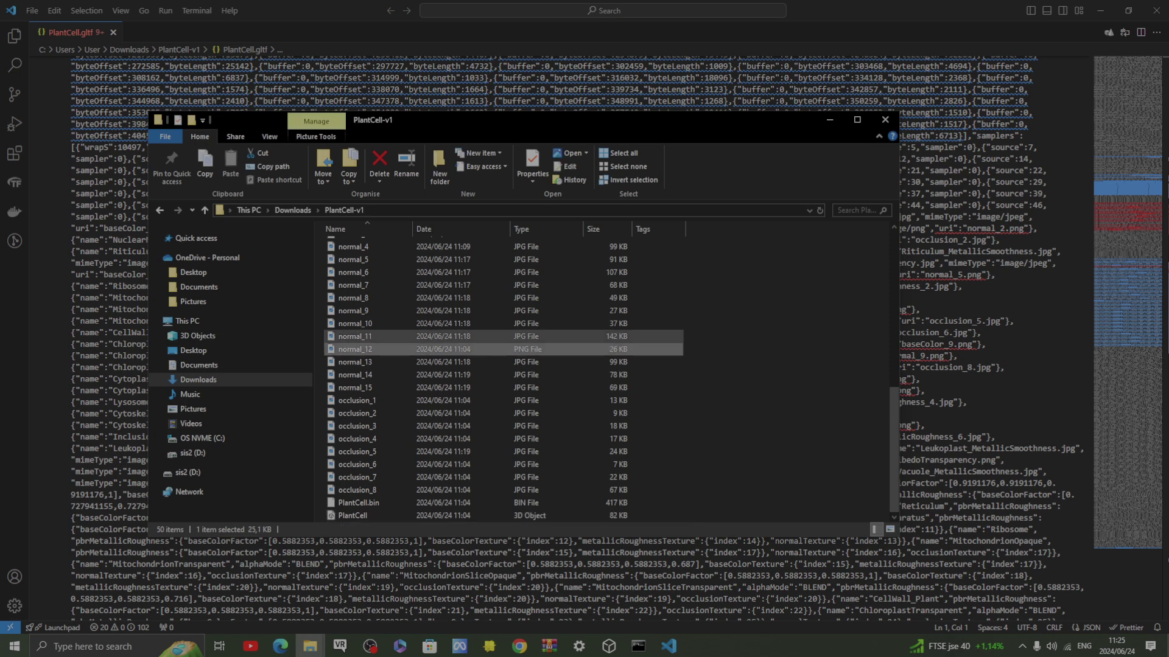
left_click(355, 336)
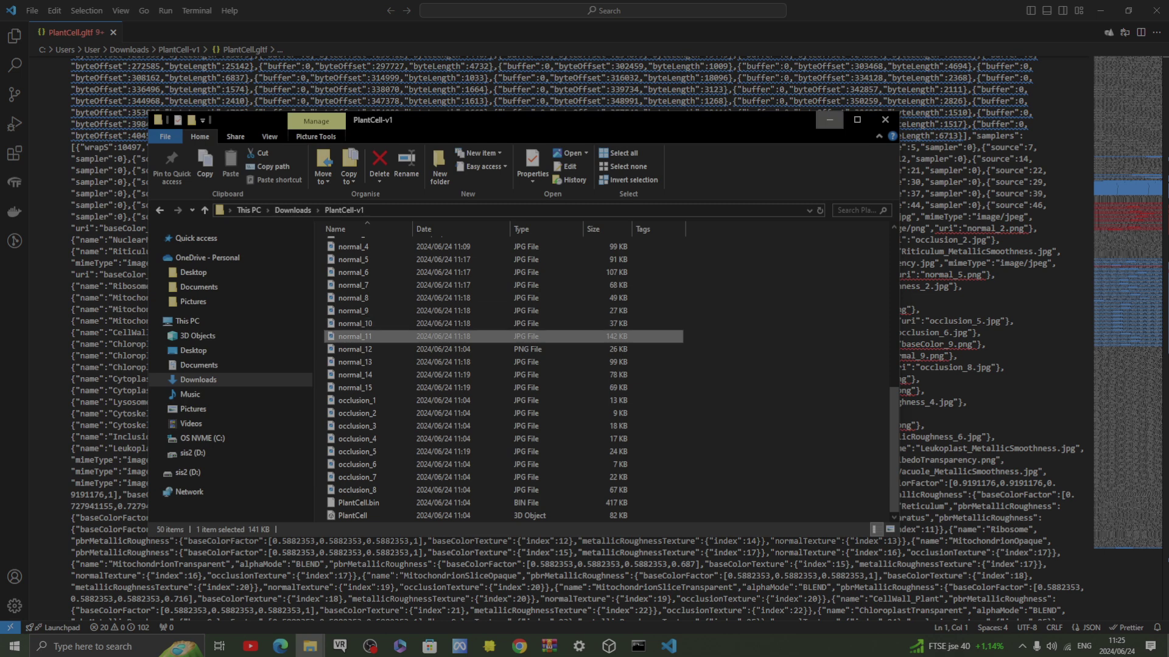
left_click(829, 119)
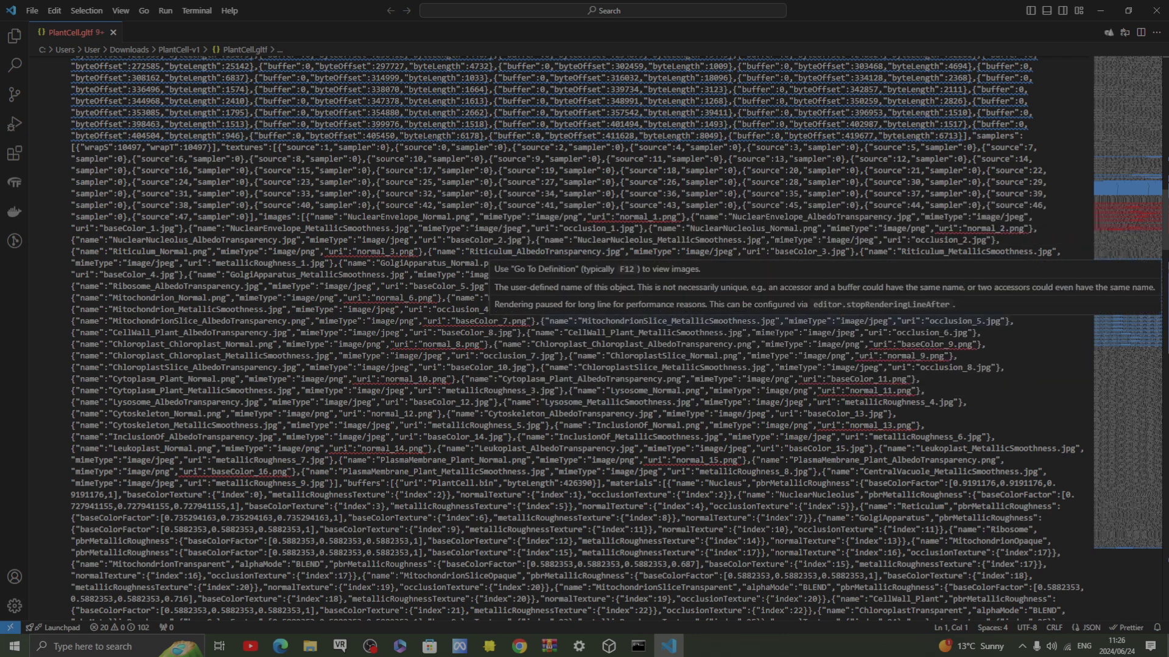
Step: In PlantCell.gltf, set the first image entry's mimeType to image/jpeg and its URI to normal_1.jpg
left_click(577, 217)
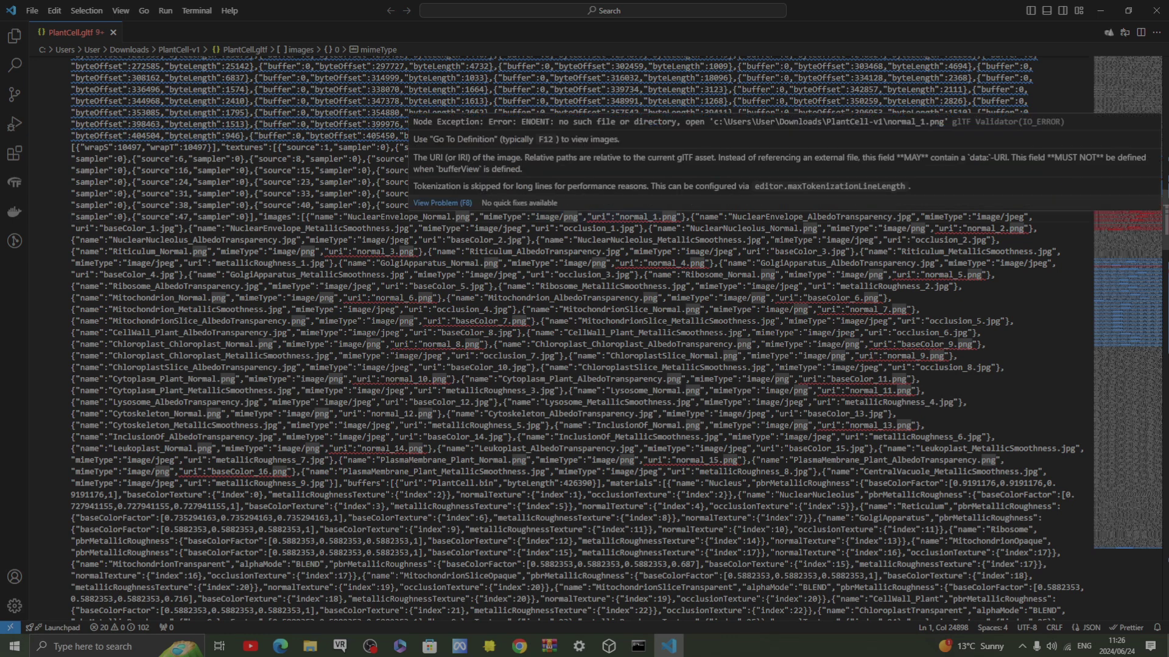
key("BackSpace")
key("BackSpace")
key("BackSpace")
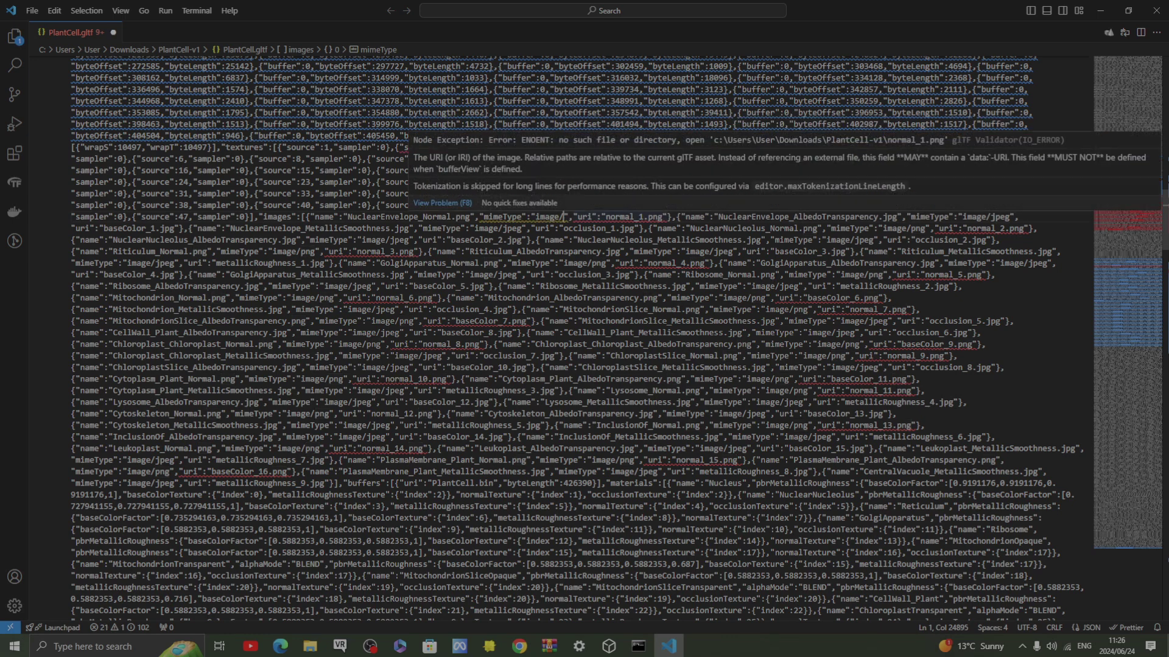
type("j")
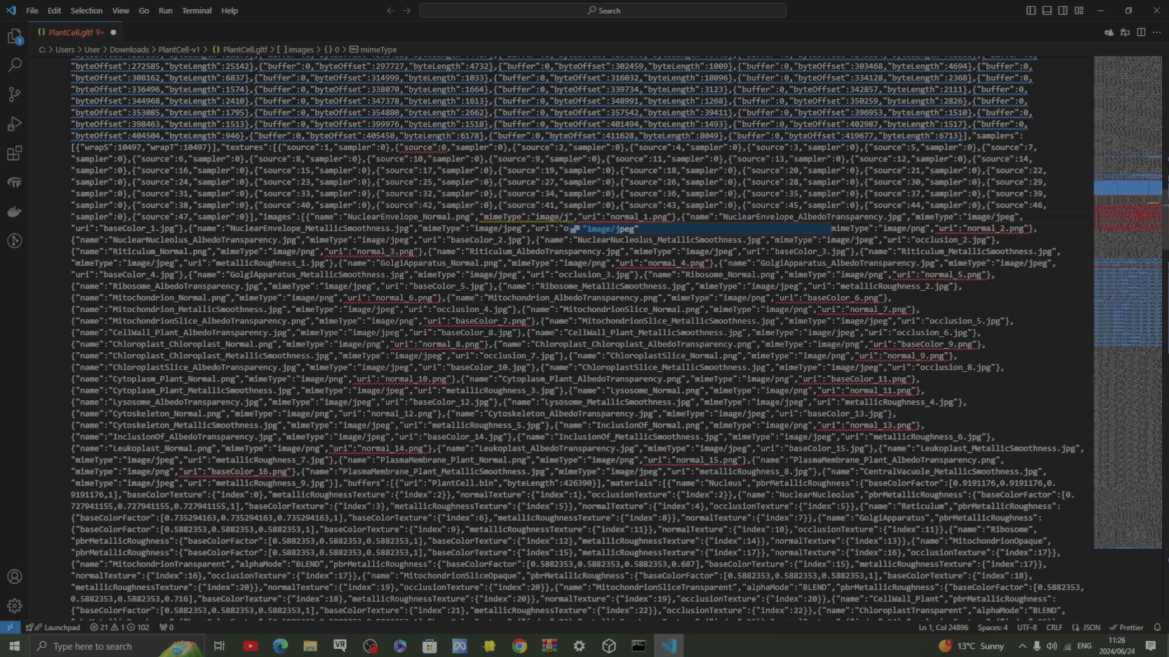
key("Return")
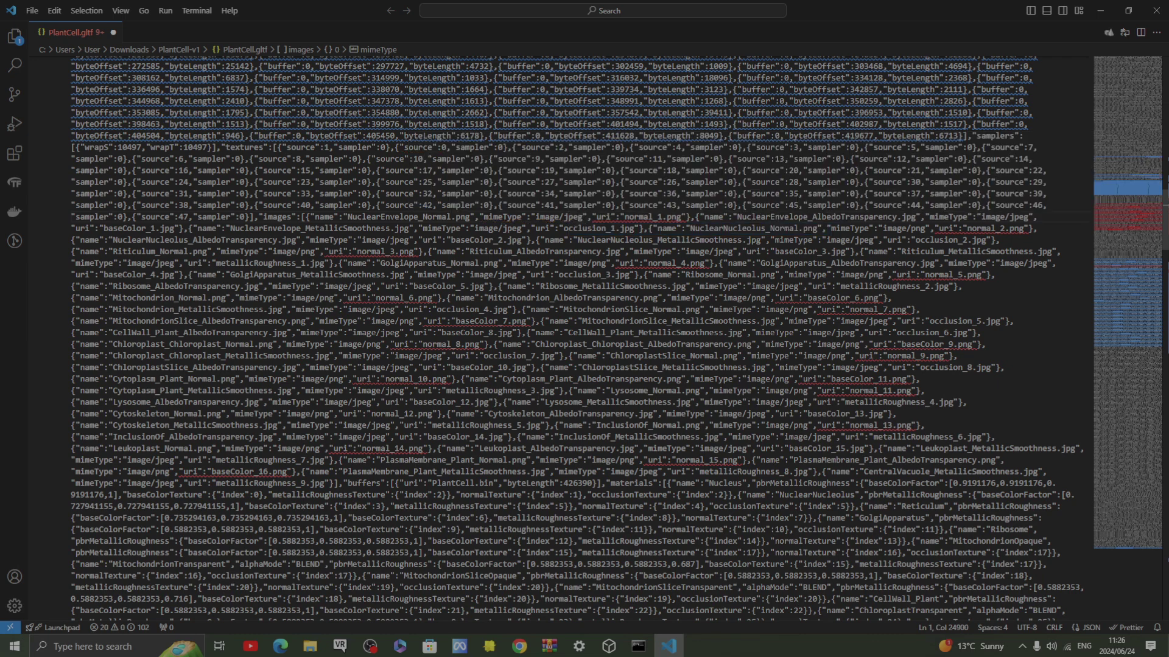
left_click(680, 217)
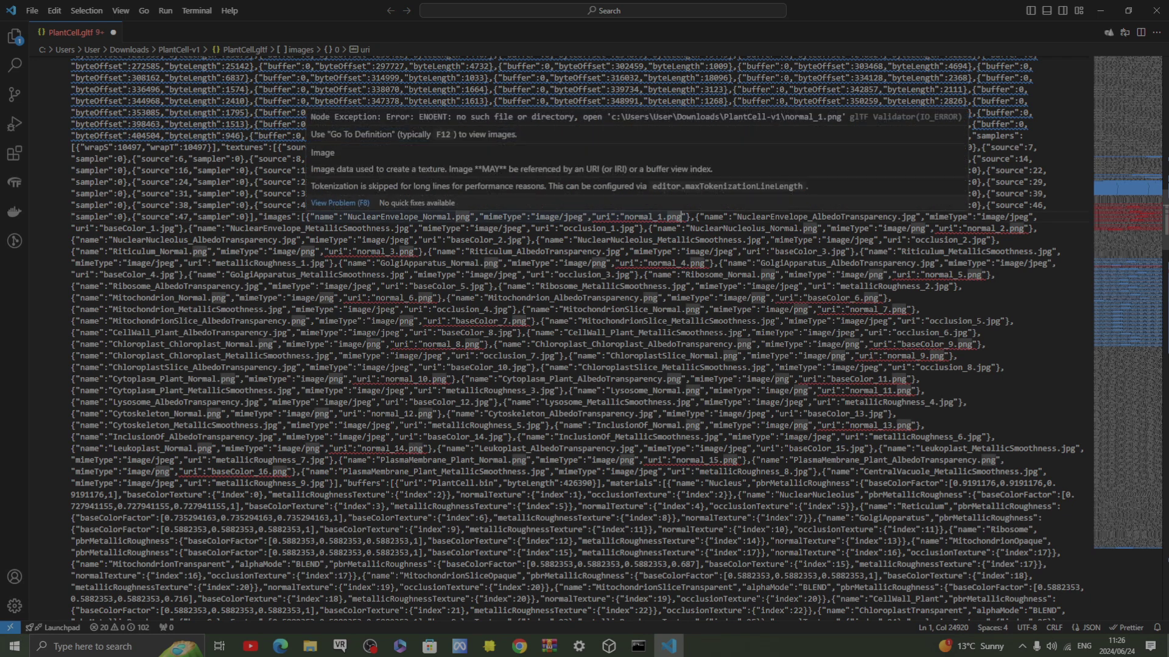
key("BackSpace")
key("BackSpace")
key("BackSpace")
type("jpg")
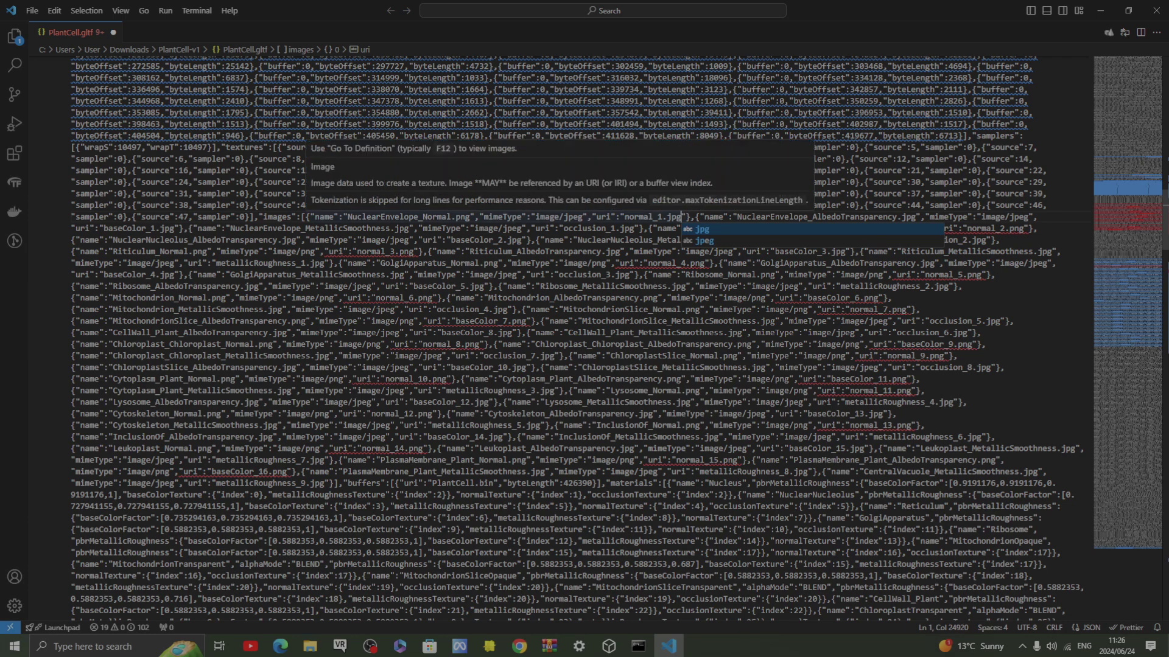
Step: Set the NuclearNucleolus normal image's mimeType to image/jpeg and its URI to normal_2.jpg
left_click(995, 228)
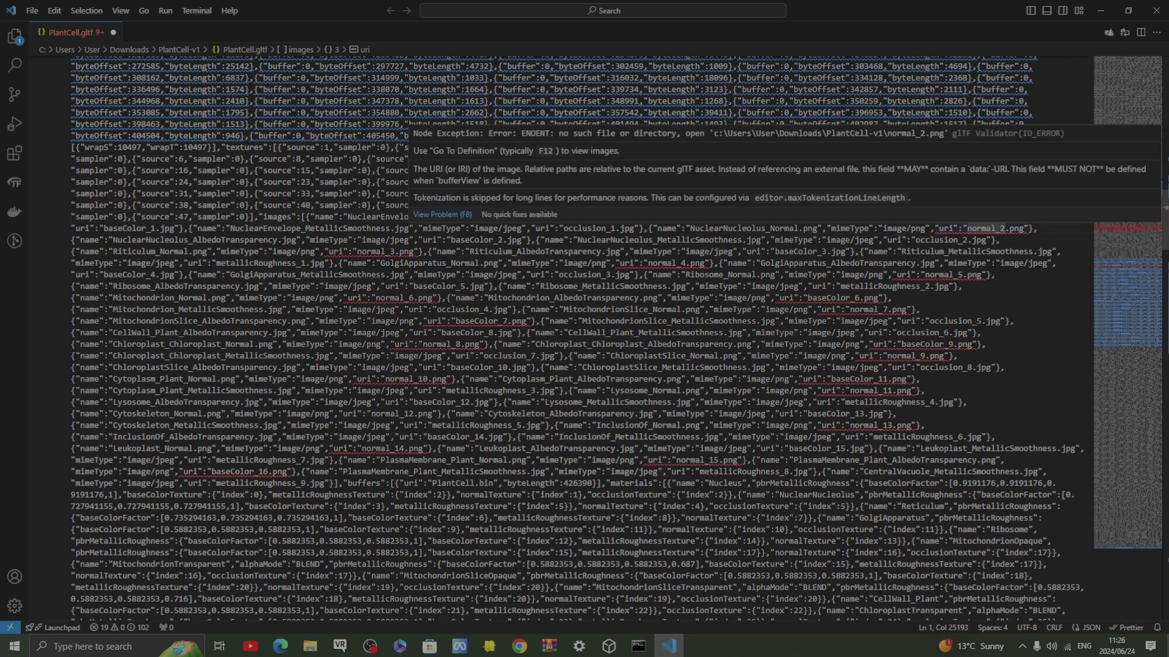
left_click(925, 228)
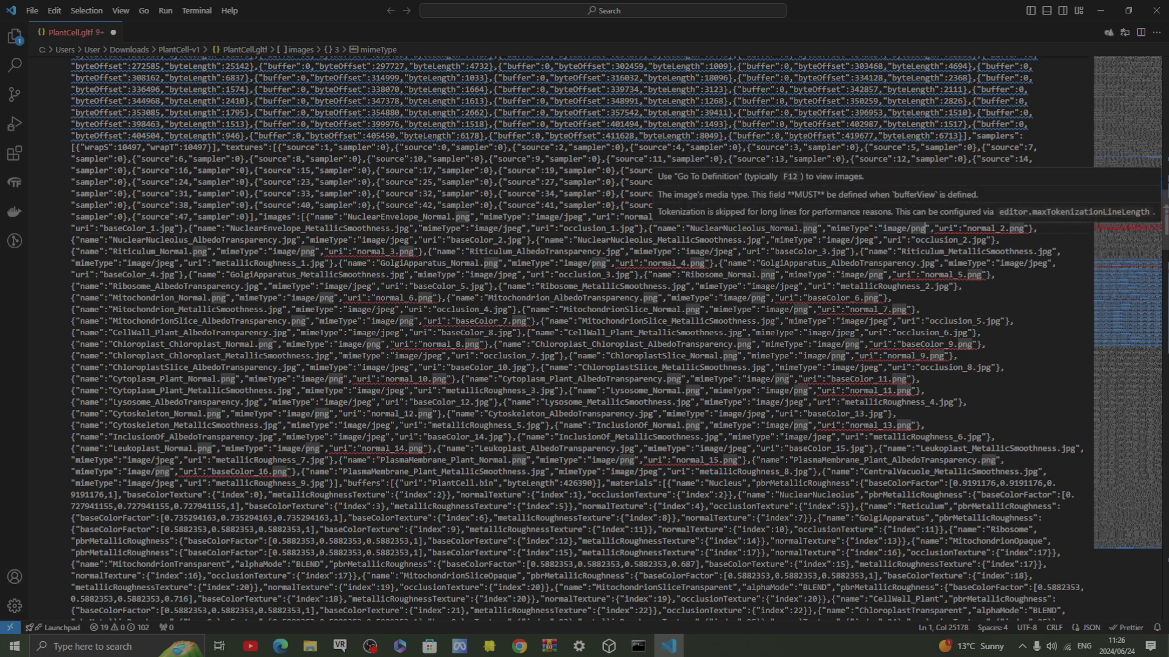
key("BackSpace")
key("BackSpace")
key("BackSpace")
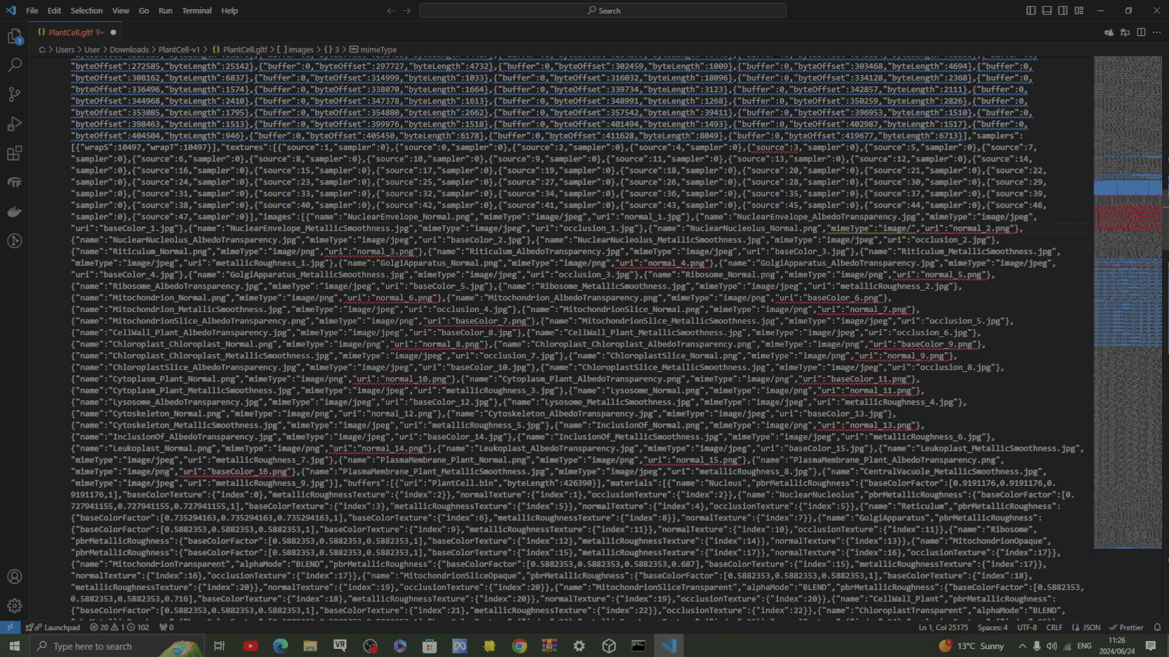
type("jpg")
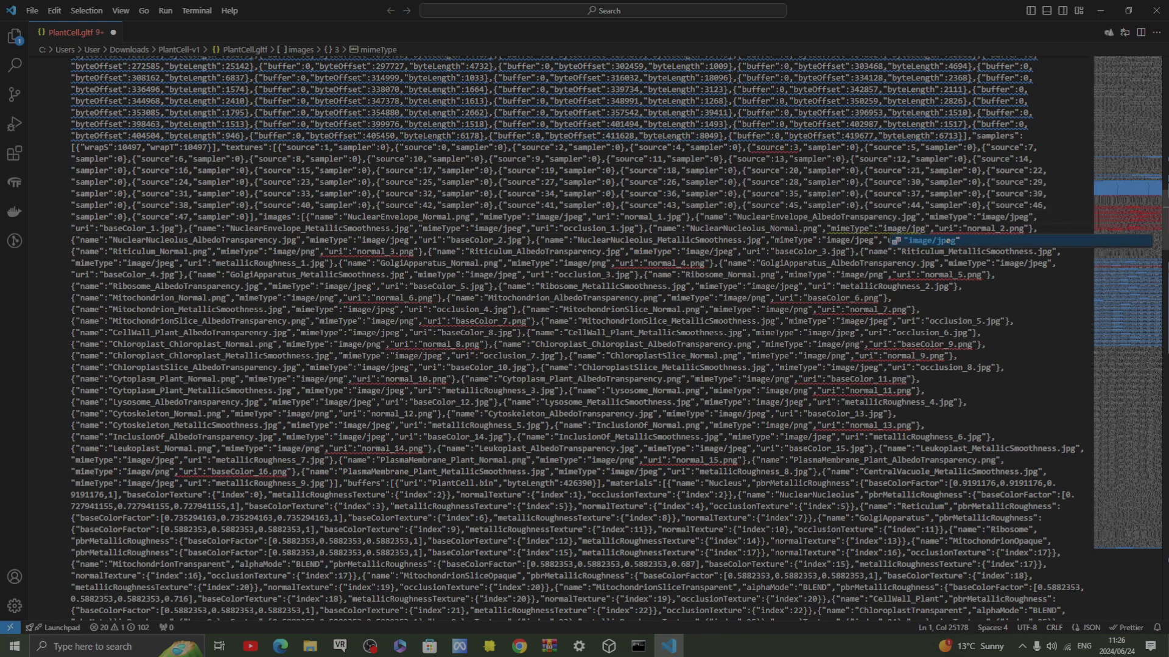
key("Return")
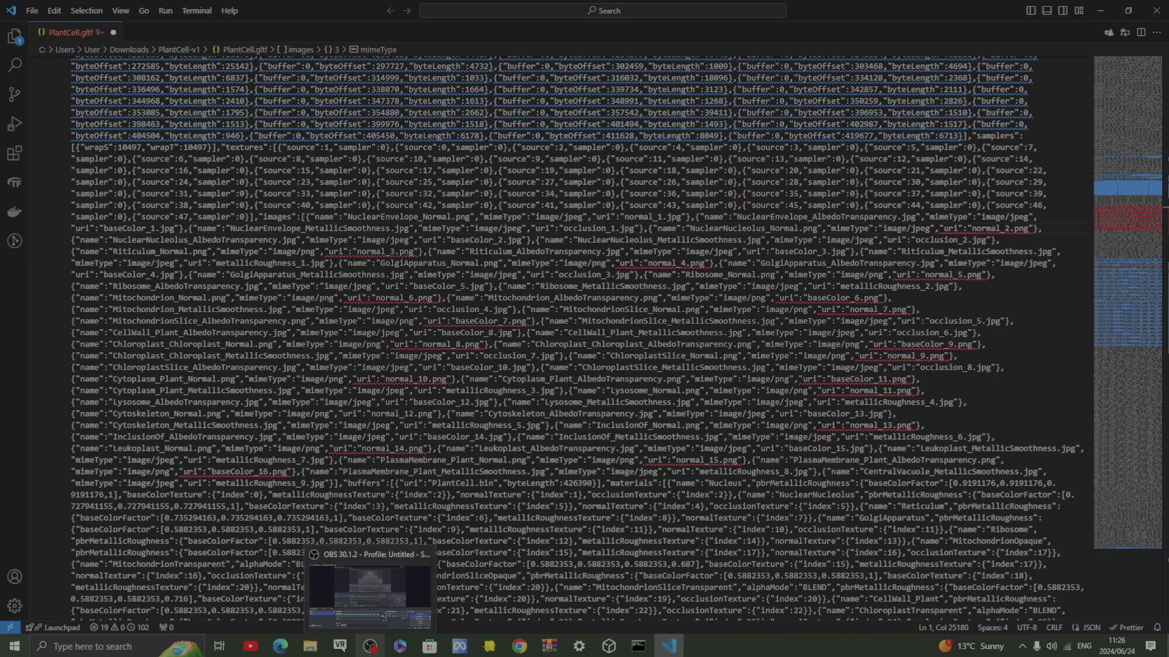
left_click(369, 647)
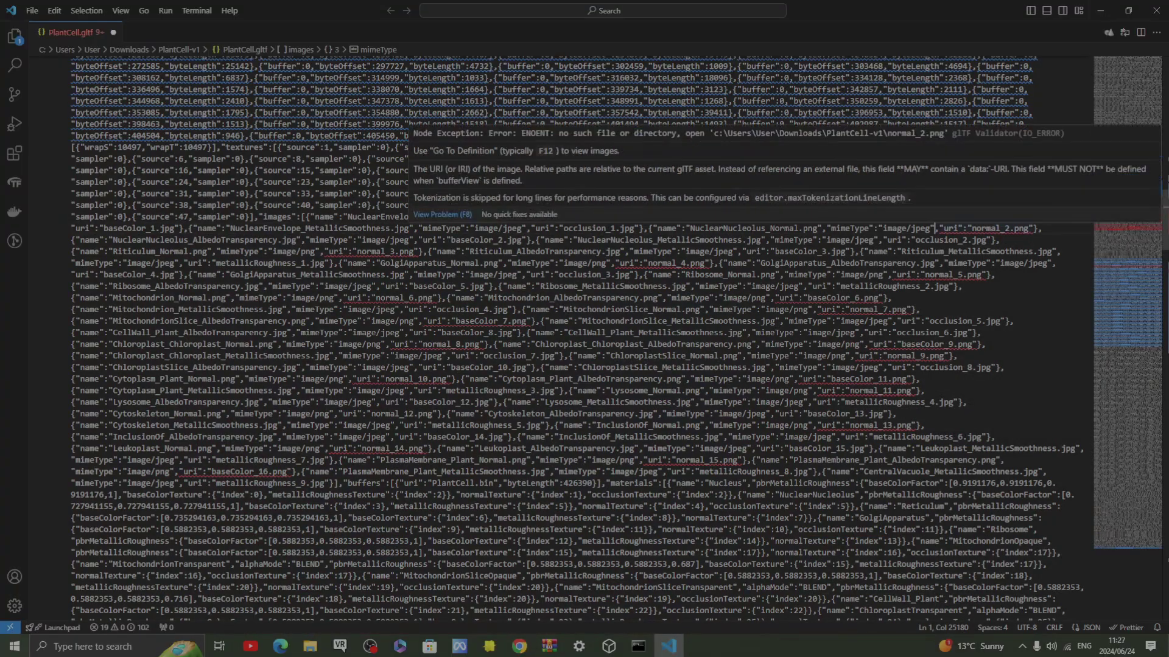
type("jpg")
Step: Set the Riticulum normal image's URI to normal_3.jpg and its mimeType to image/jpeg
left_click(415, 251)
key("BackSpace")
key("BackSpace")
key("BackSpace")
type("j")
key("Return")
left_click(320, 251)
key("BackSpace")
key("BackSpace")
key("BackSpace")
type("j")
key("Return")
Step: Set the GolgiApparatus normal image's mimeType to image/jpeg and its URI to normal_4.jpg
left_click(605, 263)
key("BackSpace")
key("BackSpace")
key("BackSpace")
type("j")
key("Return")
left_click(704, 263)
key("BackSpace")
key("BackSpace")
key("BackSpace")
type("jpg")
Step: Set the Ribosome normal image's mimeType to image/jpeg and its URI to normal_5.jpg
left_click(884, 275)
key("BackSpace")
key("BackSpace")
key("BackSpace")
type("j")
key("Return")
type("j")
key("Return")
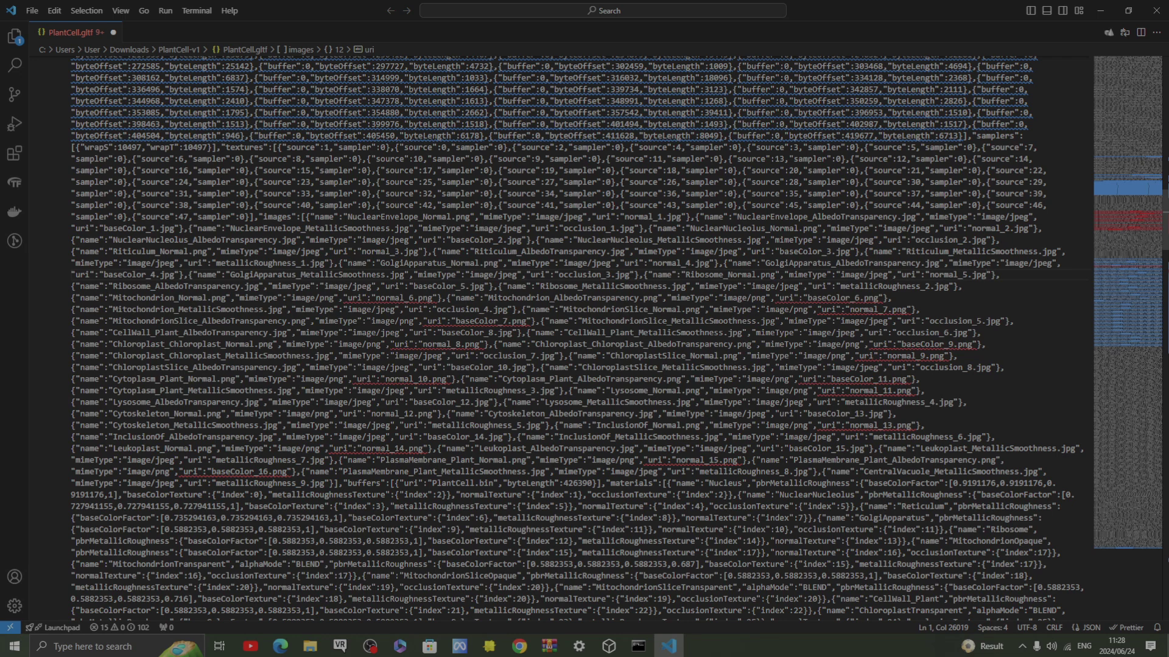
Step: Set the Mitochondrion normal image's mimeType to image/jpeg and its URI to normal_6.jpg
left_click(334, 298)
key("BackSpace")
key("BackSpace")
key("BackSpace")
type("jpeg")
key("Return")
left_click(436, 298)
key("BackSpace")
key("BackSpace")
key("BackSpace")
type("jpg")
Step: Set the Mitochondrion AlbedoTransparency image's mimeType to image/jpeg and its URI to baseColor_6.jpg
left_click(769, 298)
key("BackSpace")
key("BackSpace")
key("BackSpace")
type("jpeg")
key("Return")
left_click(883, 298)
key("BackSpace")
key("BackSpace")
key("BackSpace")
type("jpg")
Step: Set the MitochondrionSlice normal image's mimeType to image/jpeg and its URI to normal_7.jpg
left_click(807, 309)
key("BackSpace")
key("BackSpace")
key("BackSpace")
type("jpeg")
key("Return")
left_click(910, 309)
key("BackSpace")
key("BackSpace")
key("BackSpace")
type("jpg")
key("Return")
Step: Set the MitochondrionSlice AlbedoTransparency image's mimeType to image/jpeg and its URI to baseColor_7.jpg
double_click(402, 320)
type("j")
key("Return")
double_click(514, 321)
type("jpg")
Step: Set the Chloroplast normal image's mimeType to image/jpeg and its URI to normal_8.jpg
double_click(364, 344)
type("j")
key("Return")
double_click(472, 344)
type("jp")
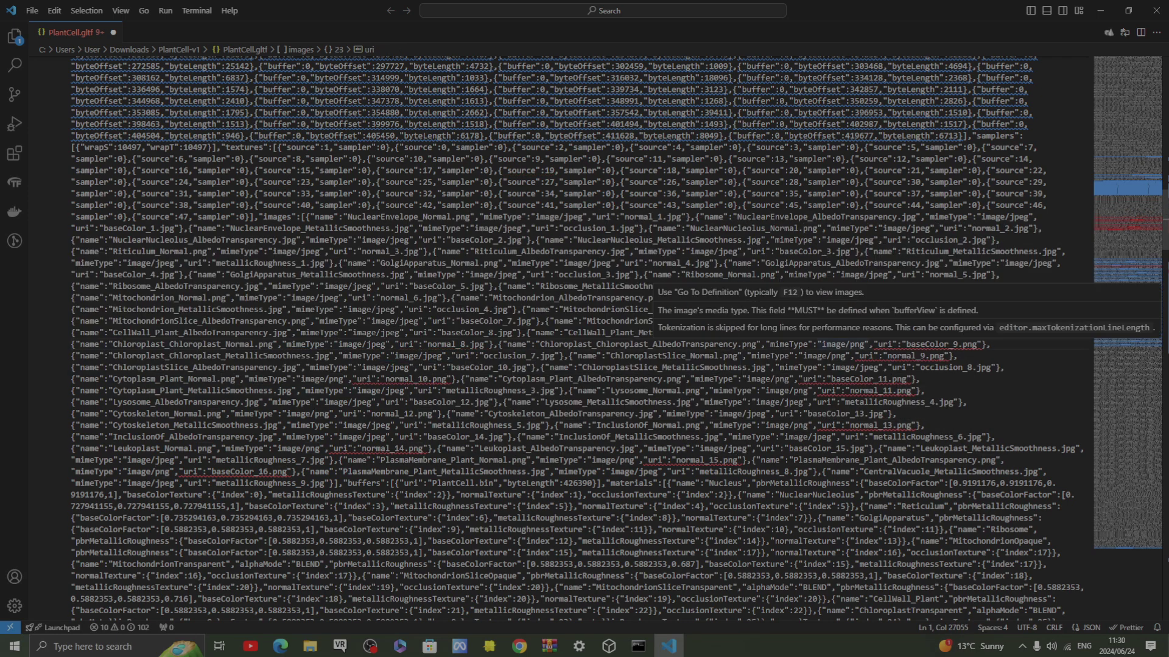
Step: Set the Chloroplast AlbedoTransparency image's mimeType to image/jpeg and its URI to baseColor_9.jpg
double_click(856, 344)
type("jpeg")
double_click(969, 344)
type("jpg")
Step: Set the ChloroplastSlice normal image's mimeType to image/jpeg and its URI to normal_9.jpg
double_click(837, 356)
key("BackSpace")
type("jpeg")
double_click(938, 356)
type("jpg")
Step: Set the Cytoplasm_Plant normal image's mimeType to image/jpeg and its URI to normal_10.jpg
left_click(341, 378)
double_click(342, 378)
type("jpeg")
double_click(441, 378)
type("jpg")
Step: Set the Cytoplasm_Plant AlbedoTransparency image's URI to baseColor_11.jpg and its mimeType to image/jpeg
double_click(902, 379)
type("jpg")
double_click(784, 378)
type("jpeg")
key("Return")
Step: Set the Lysosome normal image's mimeType to image/jpeg and its URI to normal_11.jpg
double_click(799, 391)
type("jpeg")
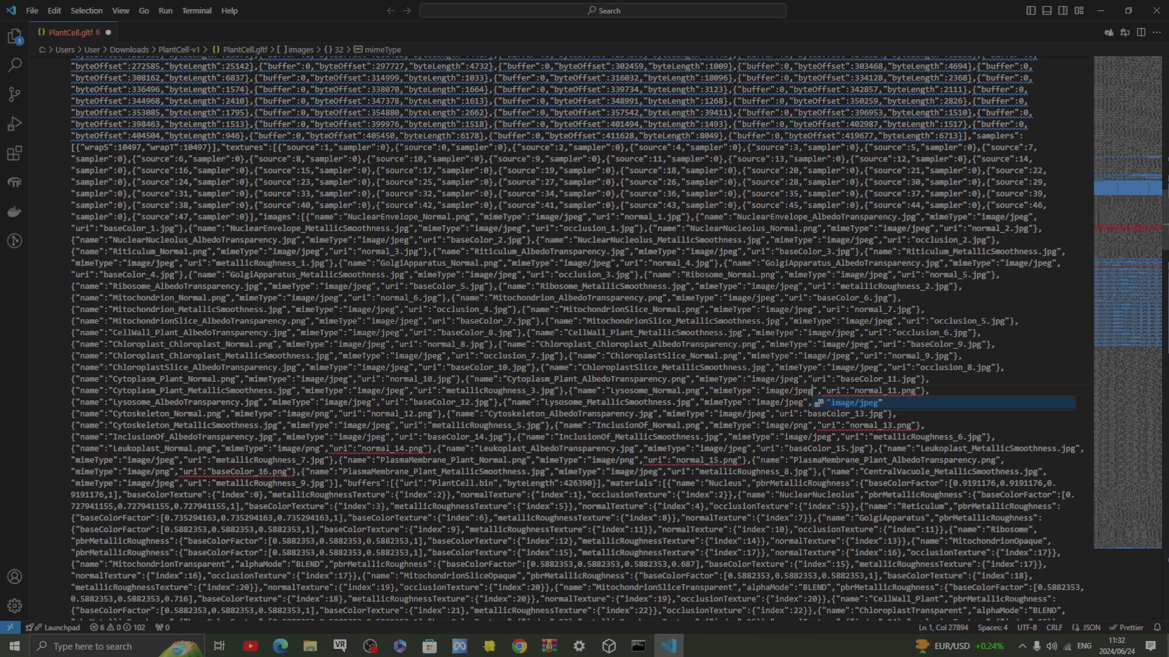
double_click(907, 391)
type("jpg")
Step: Set the InclusionOf normal image's URI to normal_13.jpg and its mimeType to image/jpeg
left_click(896, 424)
double_click(903, 425)
type("jpg")
double_click(802, 425)
type("jpeg")
Step: Set the Leukoplast normal image's mimeType to image/jpeg and its URI to normal_14.jpg
left_click(319, 448)
key("BackSpace")
key("BackSpace")
key("BackSpace")
type("jpeg")
left_click(427, 449)
key("BackSpace")
key("BackSpace")
key("BackSpace")
type("jpg")
Step: Set the PlasmaMembrane_Plant AlbedoTransparency image's mimeType to image/jpeg and its URI to baseColor_16.jpg
left_click(169, 472)
key("BackSpace")
key("BackSpace")
key("BackSpace")
type("jpeg")
double_click(284, 471)
type("jpg")
Step: Set the PlasmaMembrane_Plant normal image's mimeType to image/jpeg and place the cursor in its normal_15 URI
left_click(658, 461)
key("BackSpace")
key("BackSpace")
key("BackSpace")
type("jpeg")
left_click(765, 460)
left_click(749, 460, "ctrl")
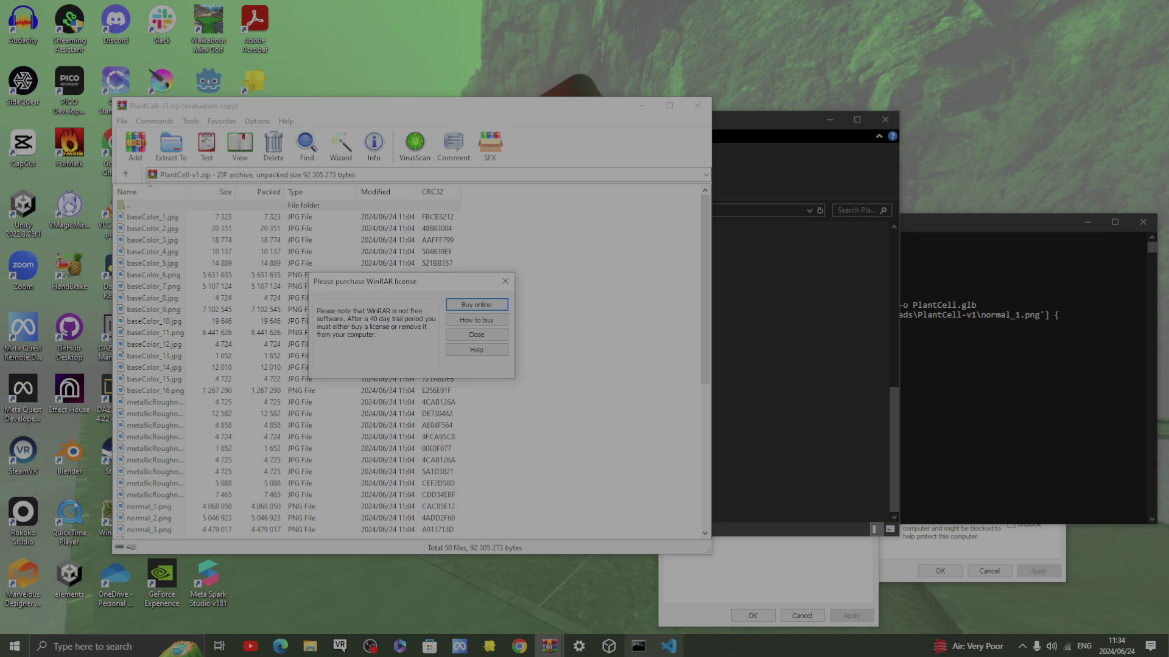
Step: Look over the edited PlantCell.gltf and switch to the Command Prompt at the PlantCell-v1 folder
key("alt+Tab")
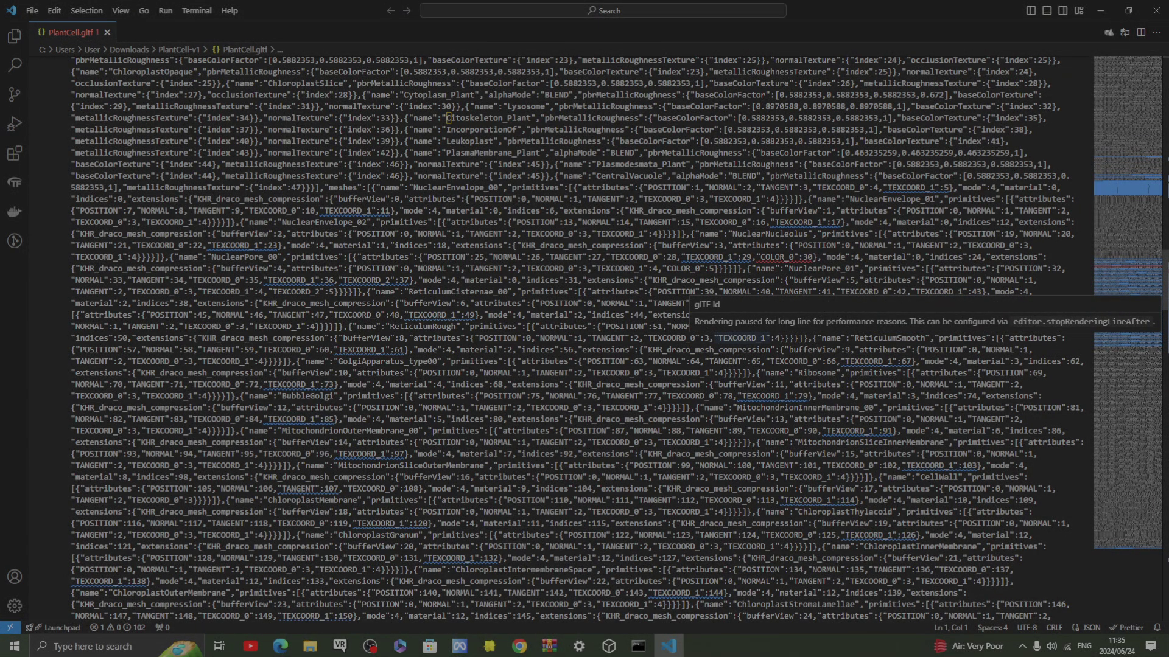
scroll(688, 301, "down", 4)
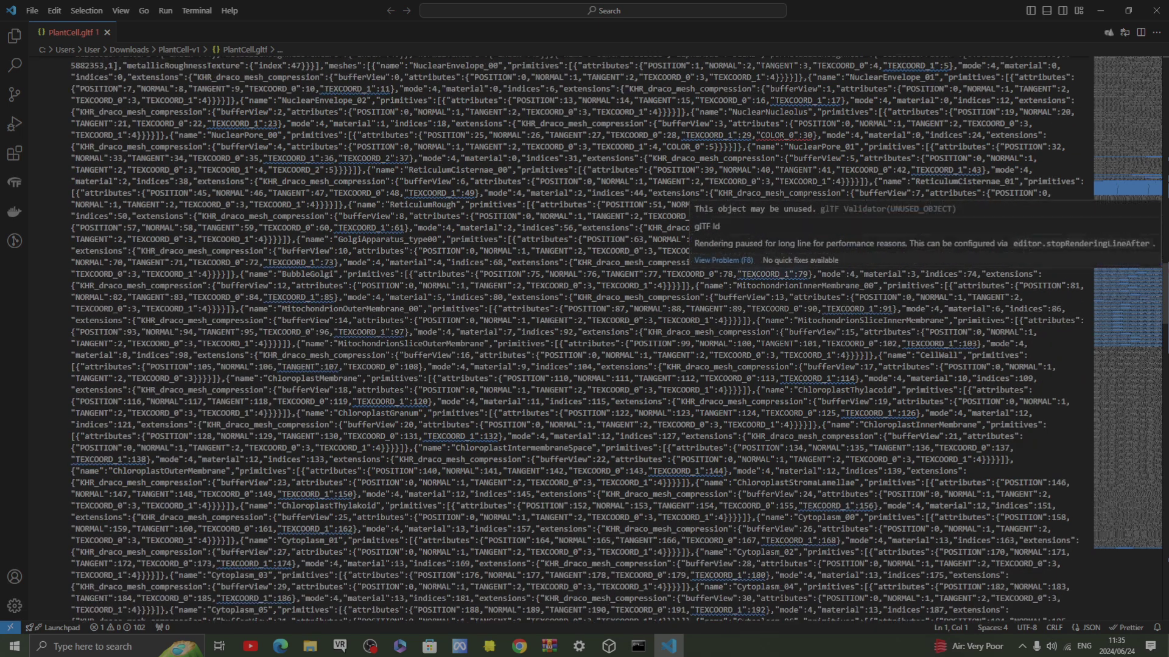
left_click(1100, 11)
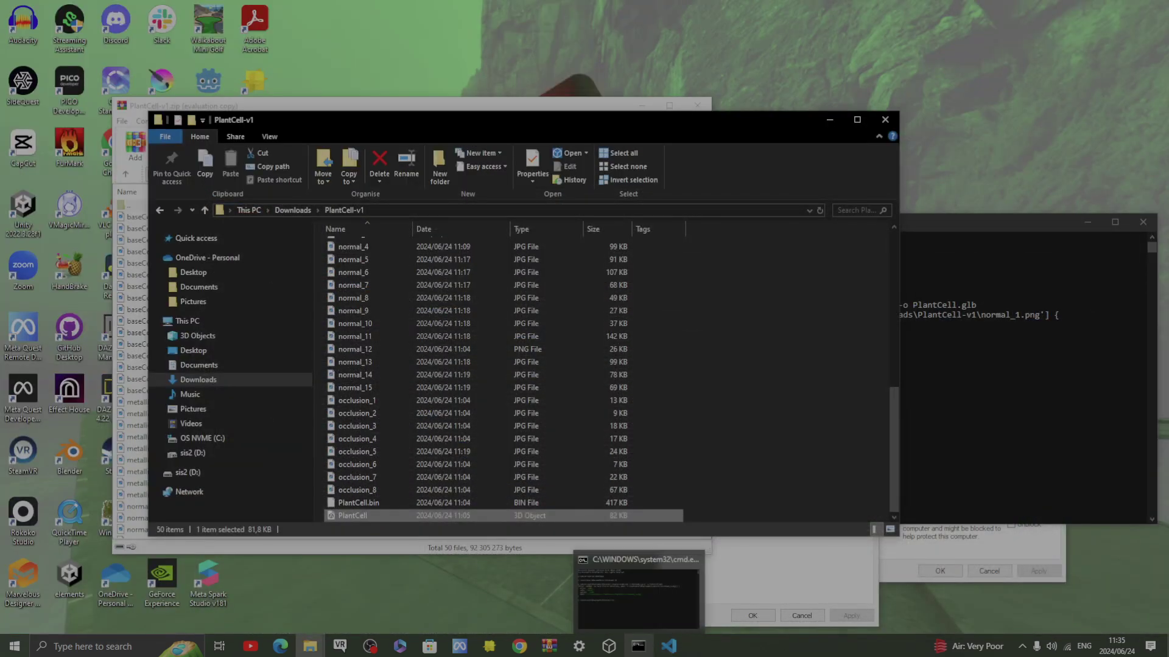
left_click(637, 646)
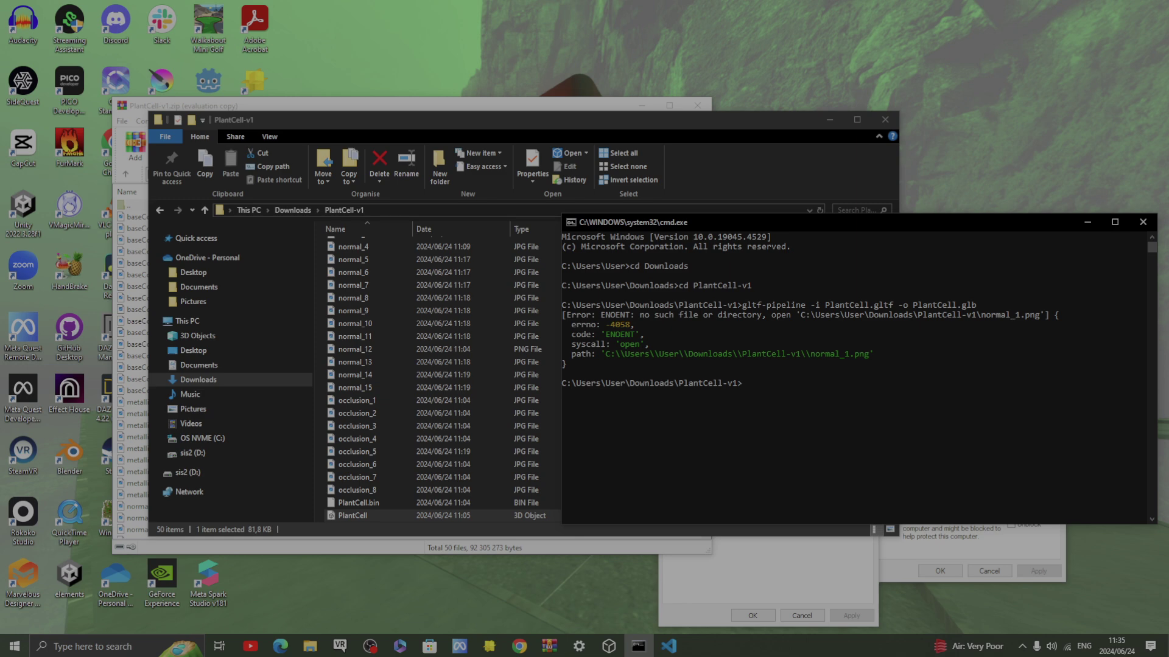
Step: Try to run gltf-pepiline with PlantCell.gltf as the input and PlantCell.glb as the output
type("gltf-pepiline -i")
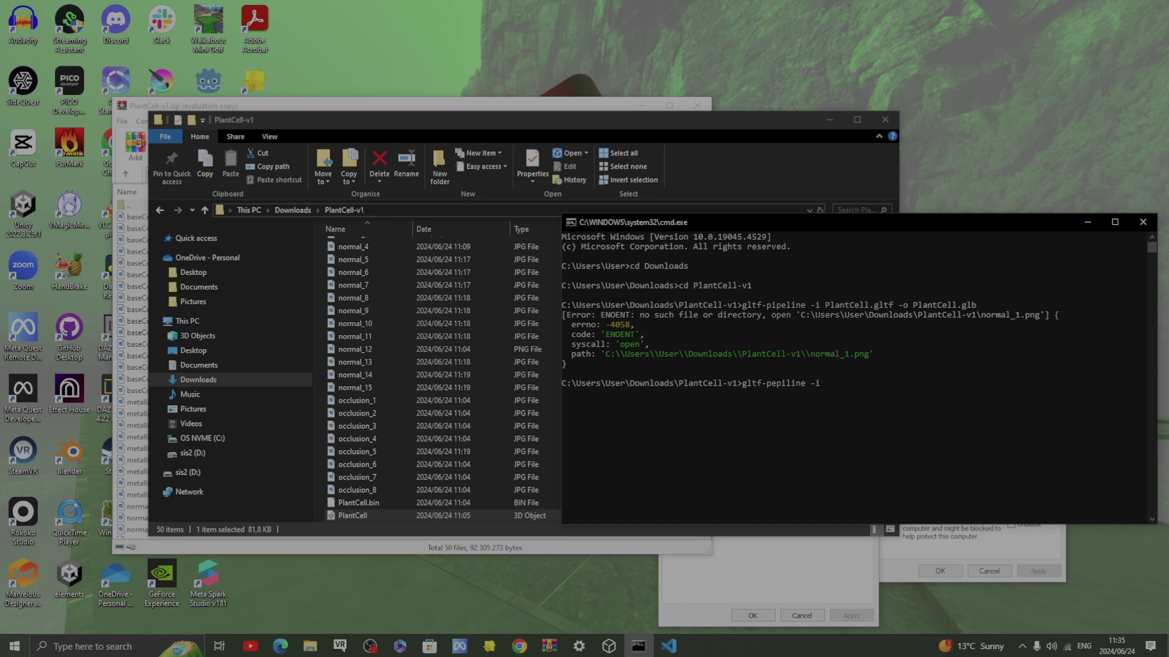
type(" PlantCell.gltf -o PlantCell.glb")
key("Return")
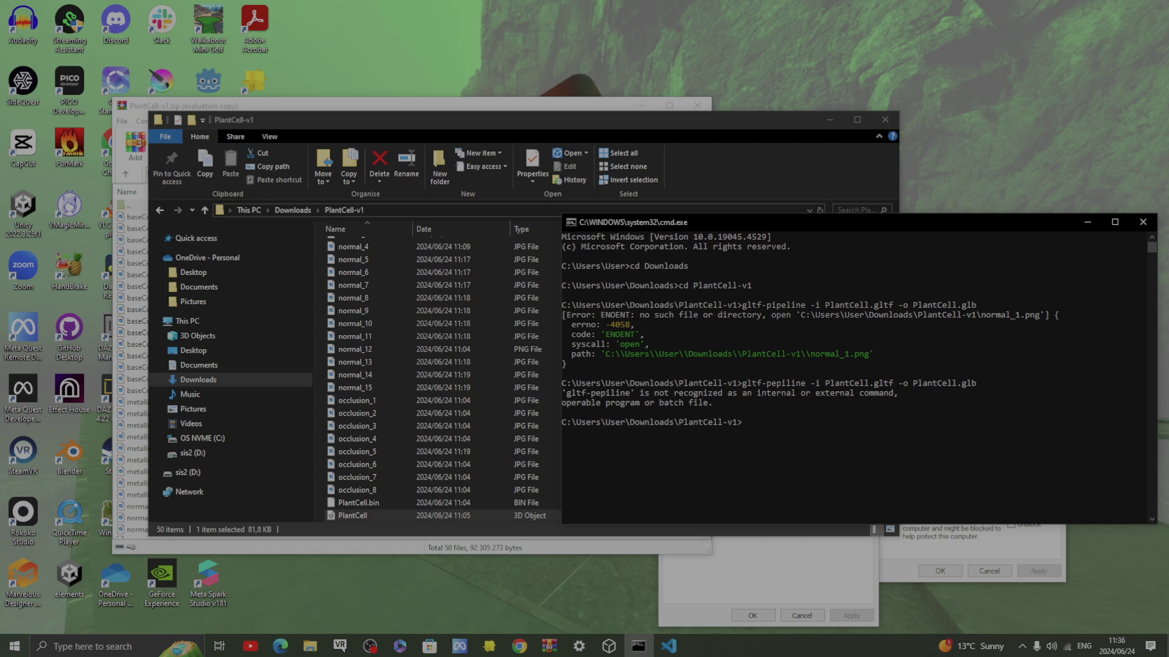
Step: Convert the model by running gltf-pipeline -i PlantCell.gltf -o PlantCell.glb
type("gltf-pipeline -i PlantCell.gltf -o Plantc")
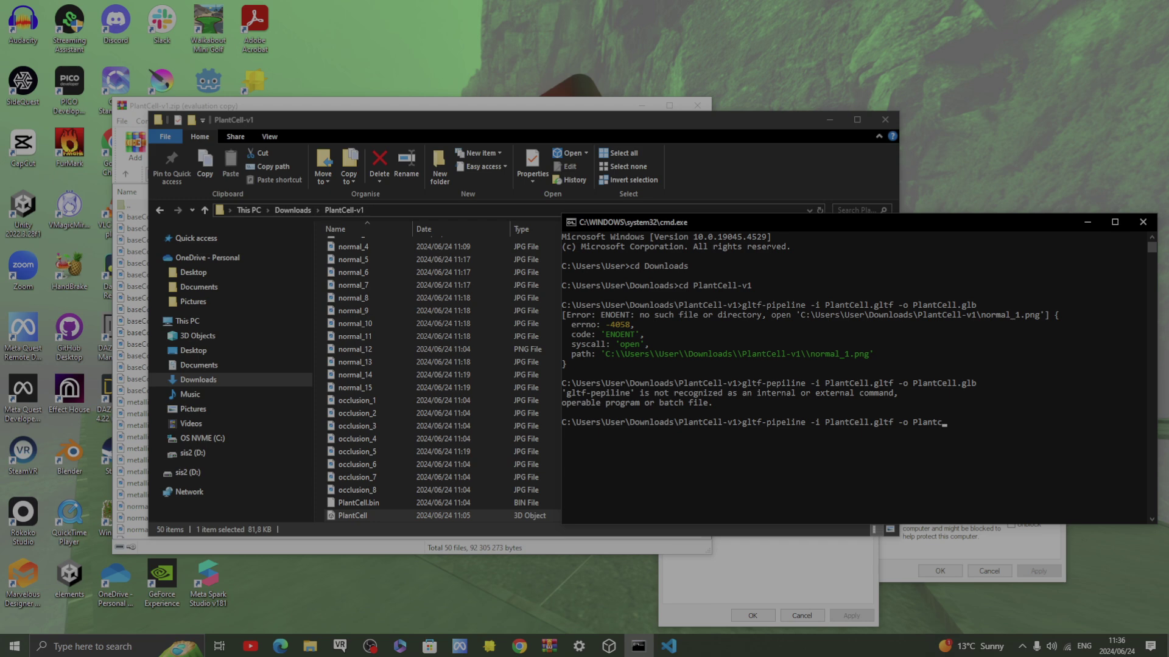
key("BackSpace")
type("Cell.glb")
key("Return")
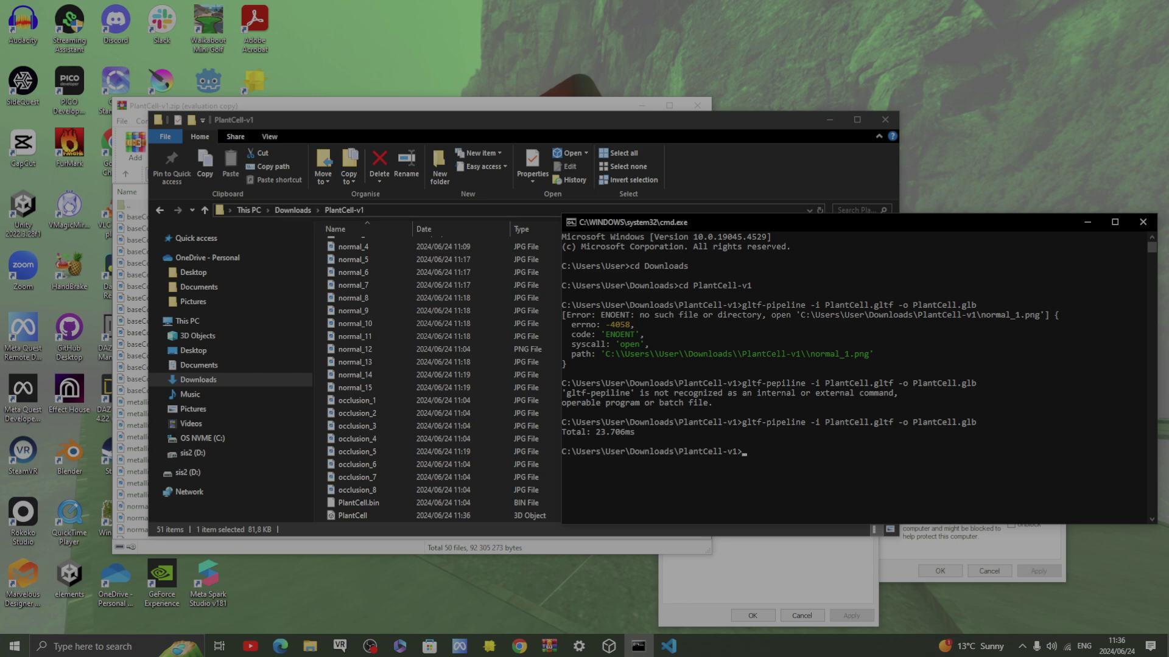
Step: Locate the new PlantCell GLB in the PlantCell-v1 folder to check its size and close the leftover properties dialog
left_click_drag(524, 120, 532, 94)
scroll(511, 348, "down", 1)
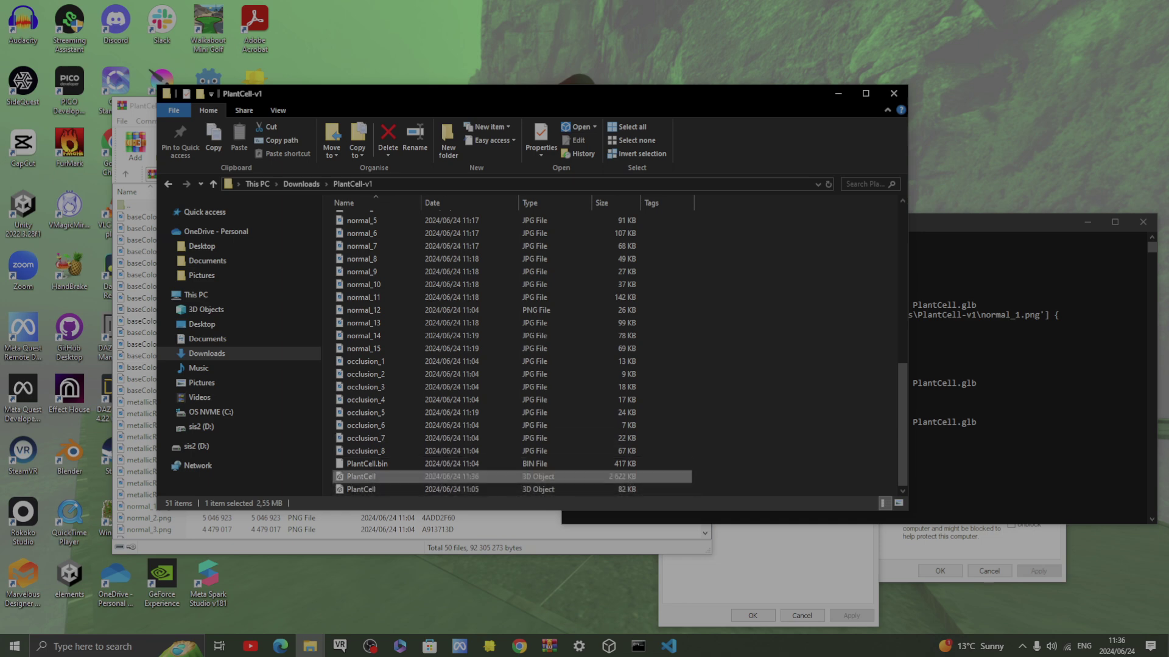
left_click(939, 571)
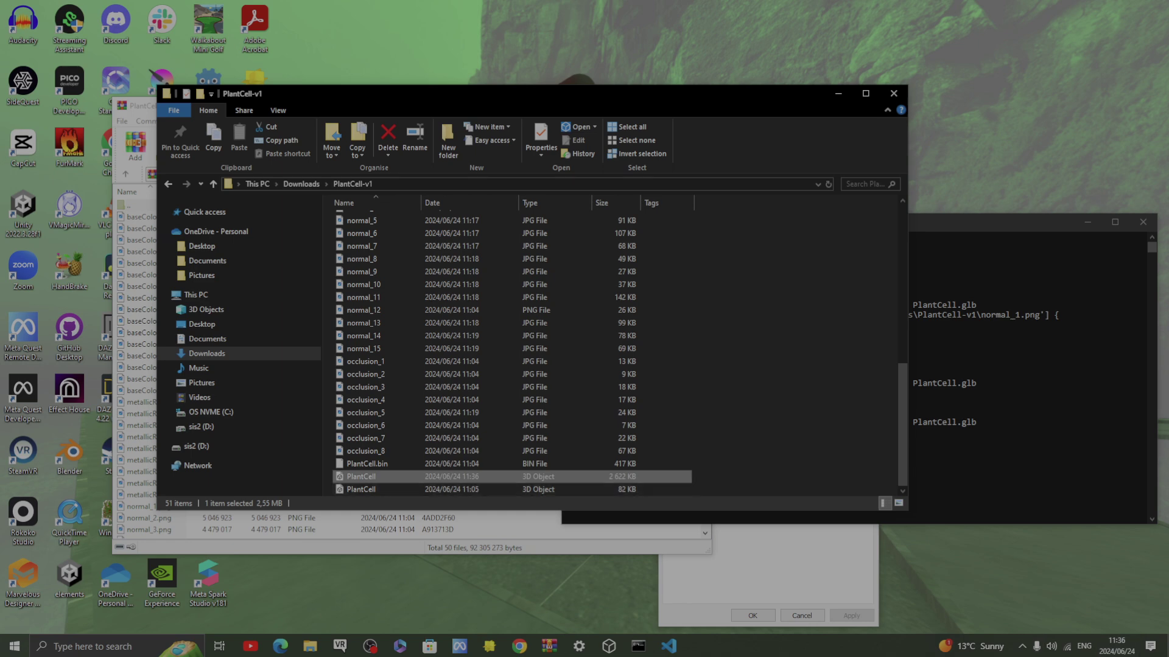
Step: Load the new PlantCell GLB from the PlantCell-v1 folder into glTF Report in Chrome and inspect the model up close
left_click(519, 647)
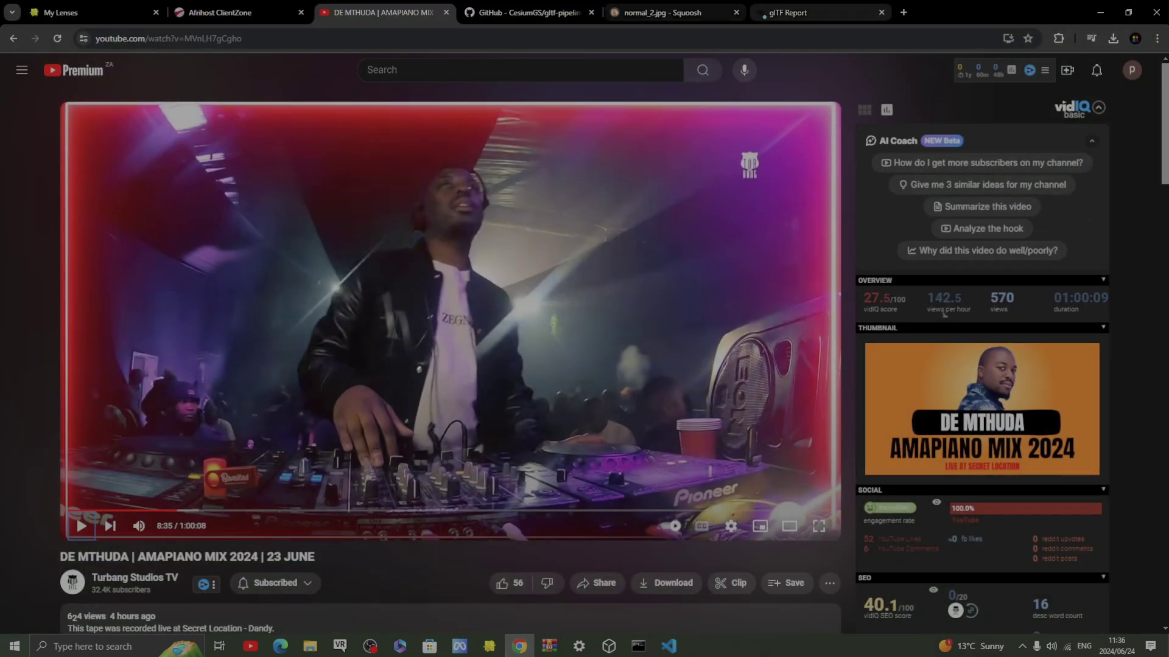
left_click(803, 12)
key("Return")
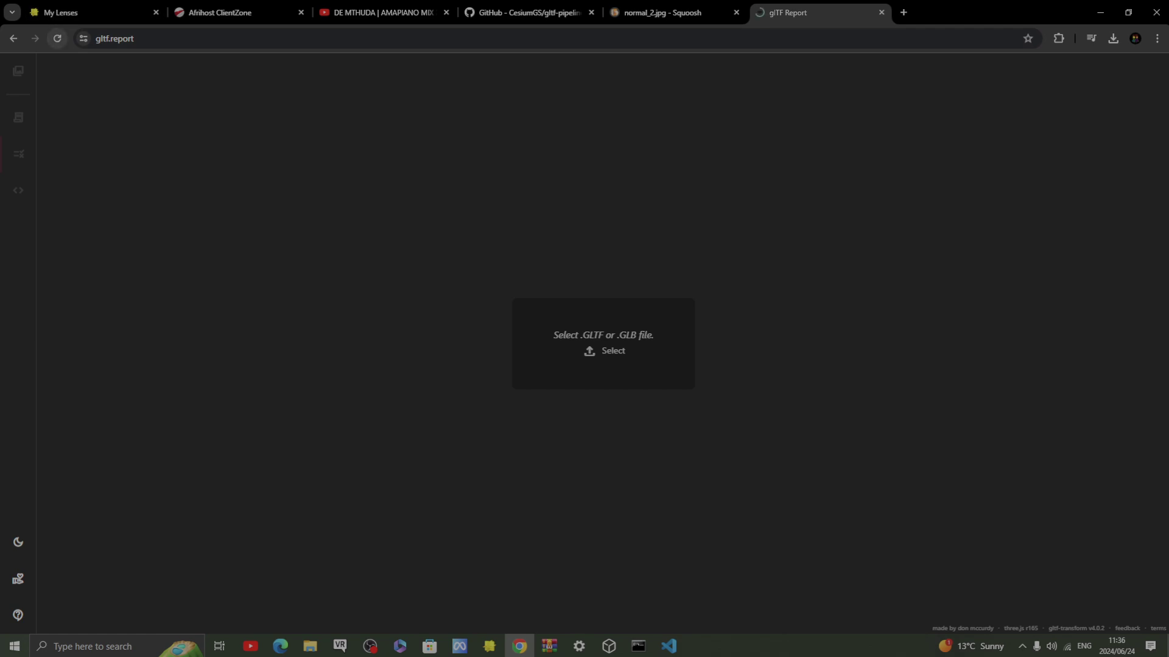
mouse_move(310, 647)
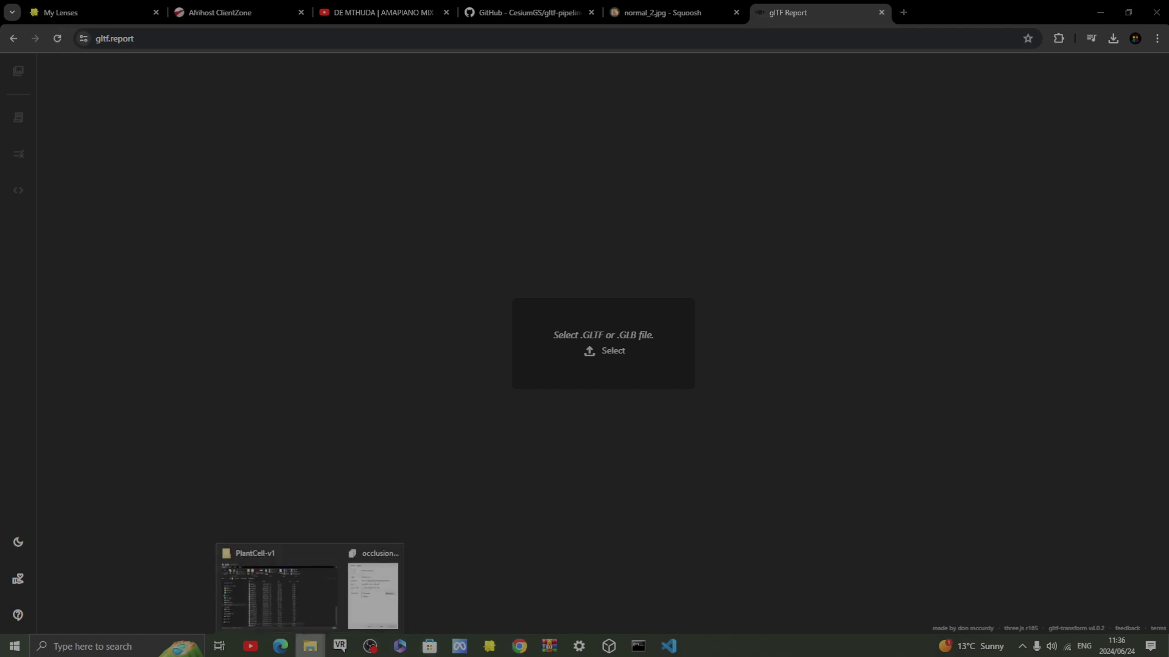
left_click(279, 591)
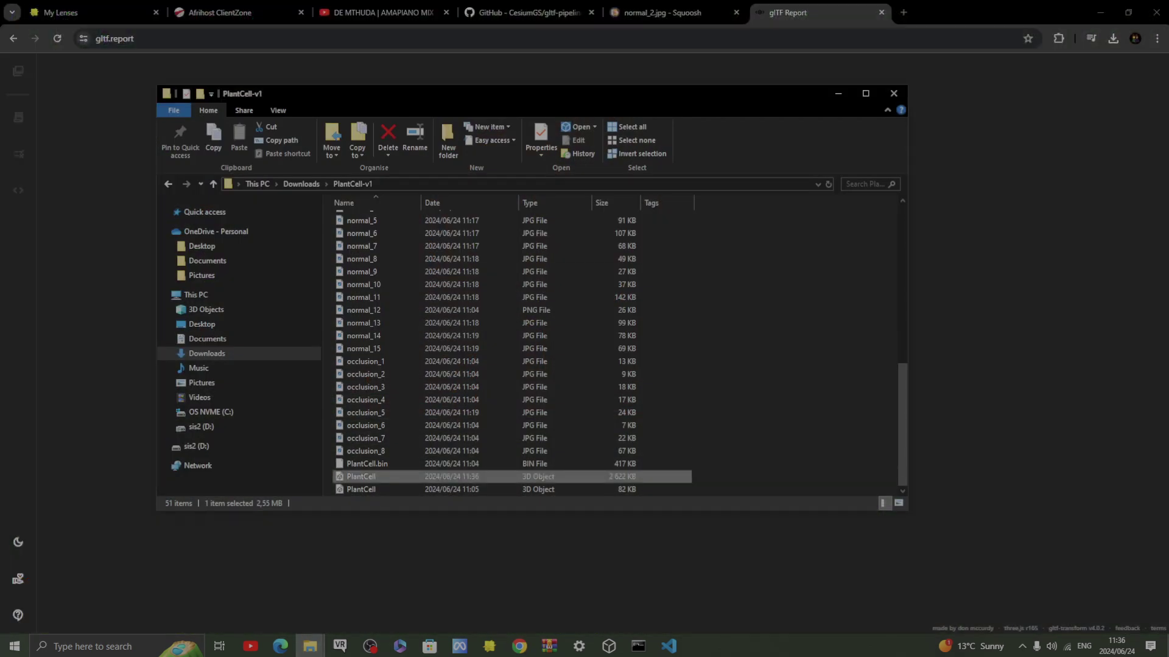
left_click_drag(427, 94, 936, 183)
left_click_drag(922, 566, 572, 333)
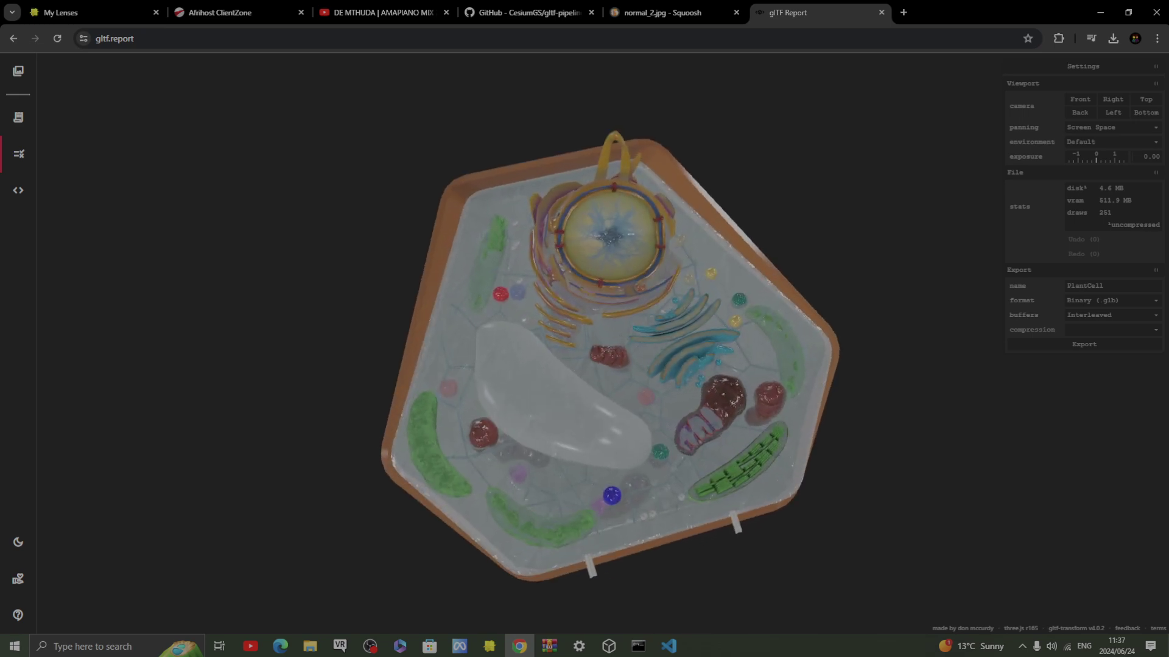
scroll(602, 344, "up", 12)
scroll(602, 344, "down", 15)
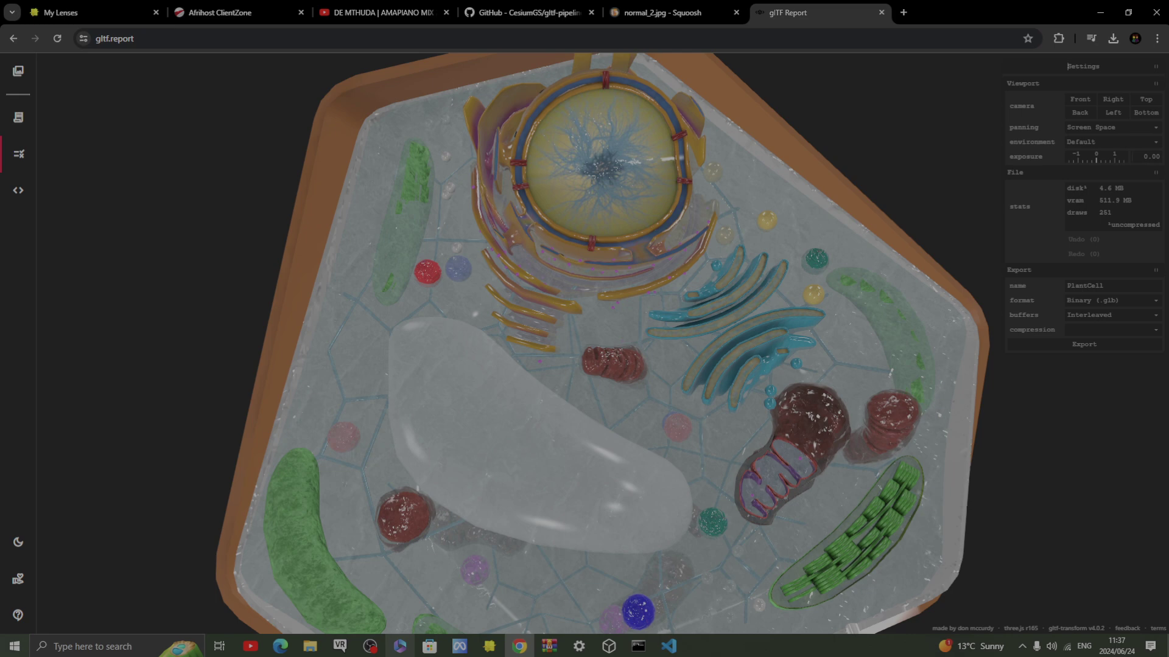
Step: Open the Planets folder inside Downloads in File Explorer
mouse_move(309, 646)
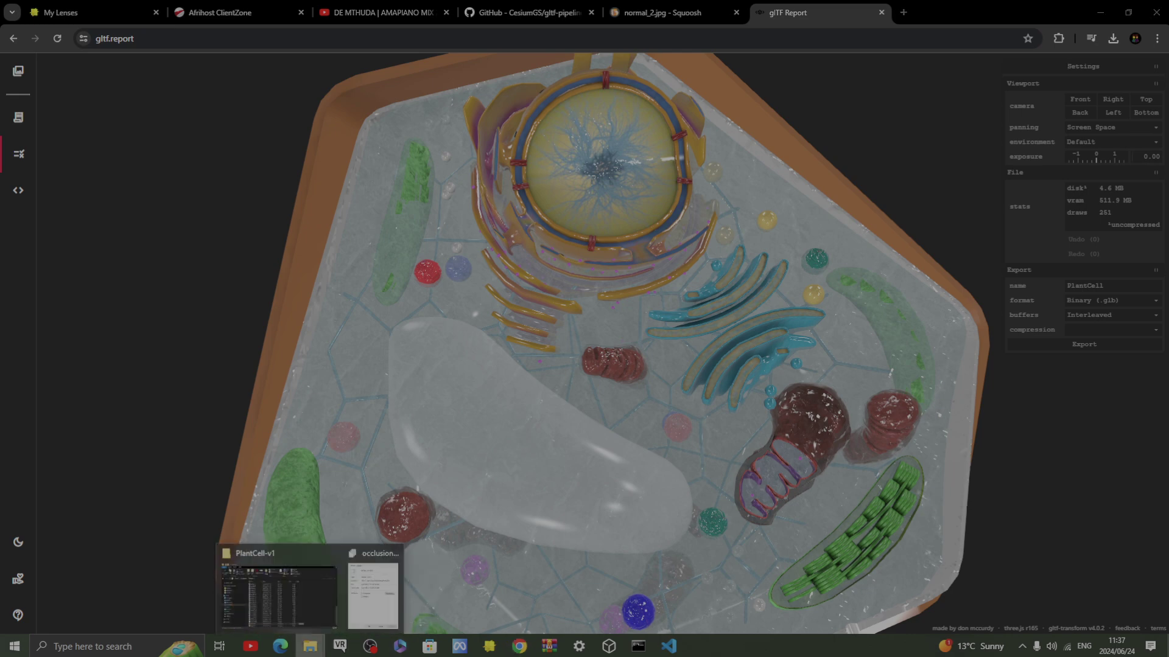
left_click(279, 588)
left_click(718, 428)
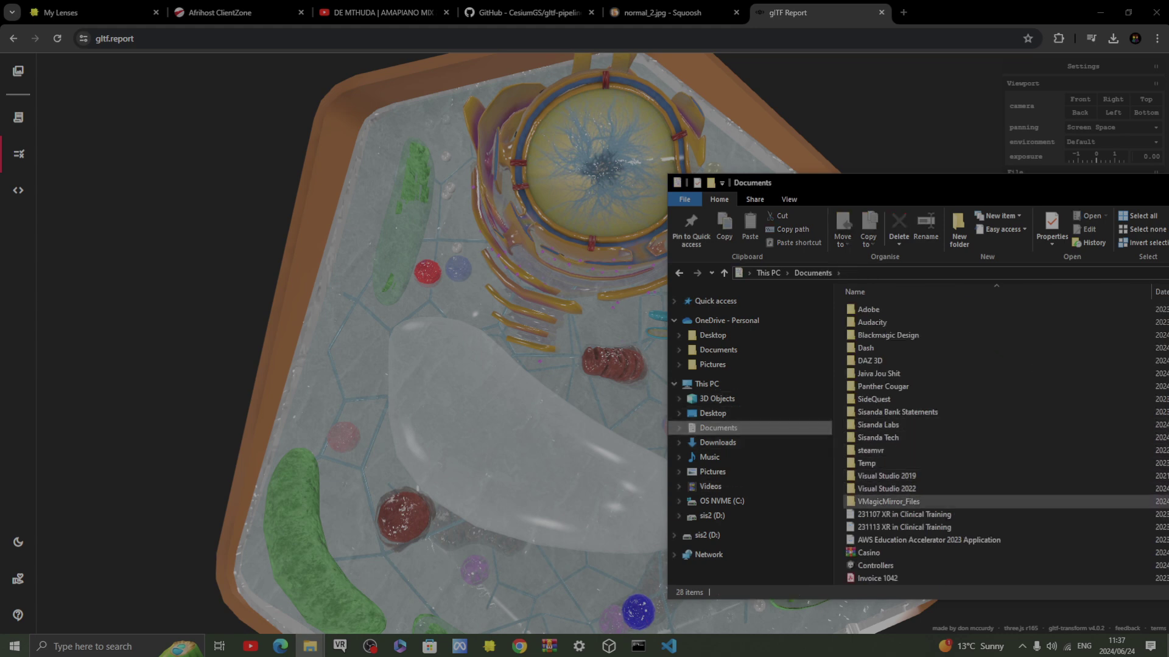
left_click(718, 442)
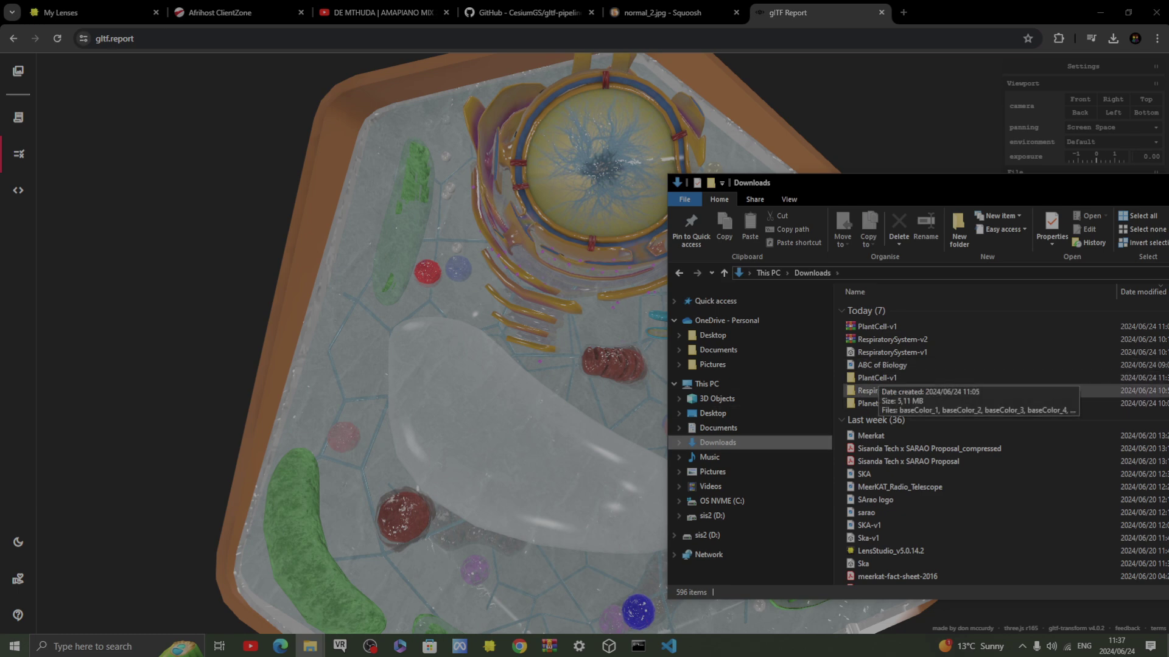
left_click(877, 378)
double_click(891, 390)
key("alt+Left")
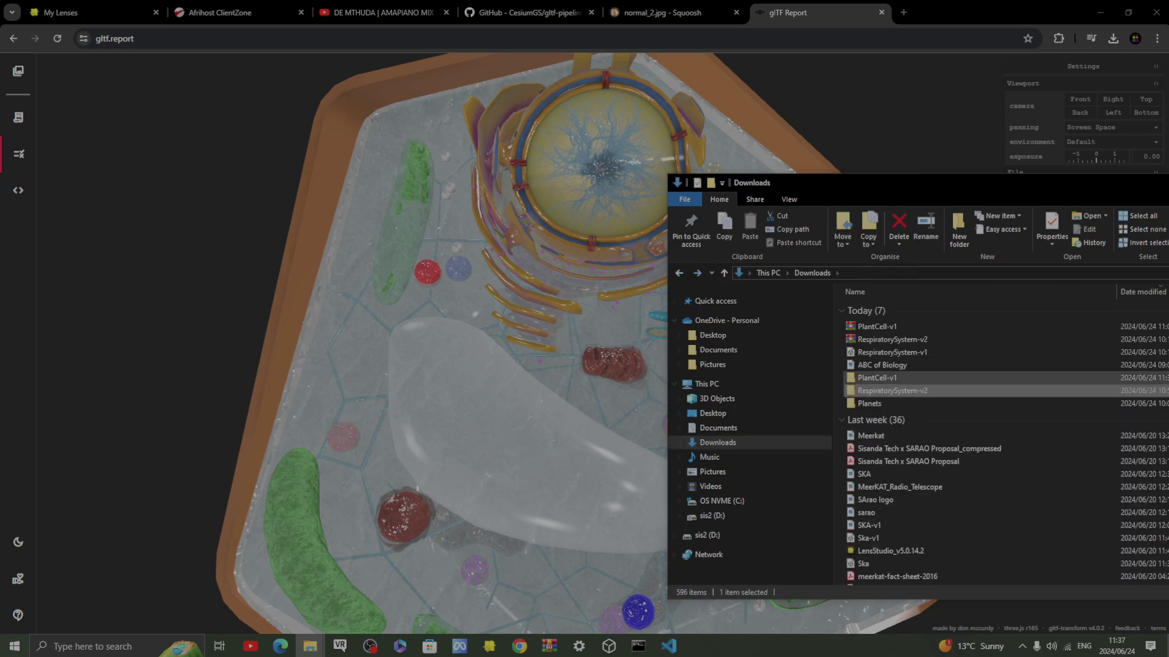
left_click(877, 378)
double_click(877, 377)
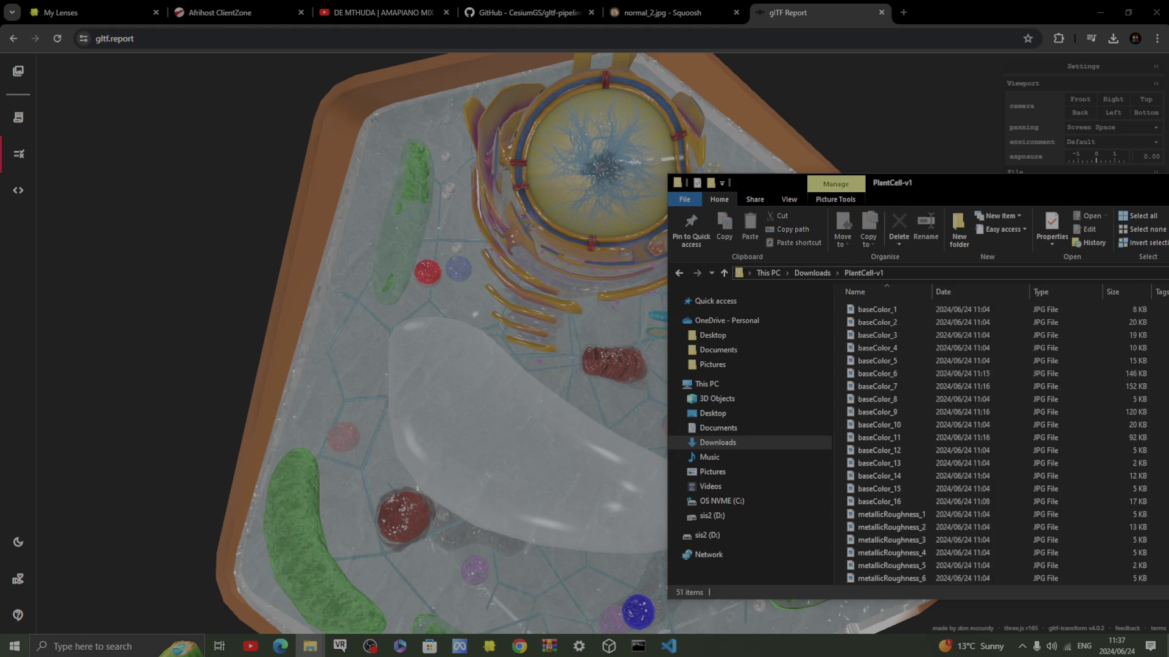
key("alt+Left")
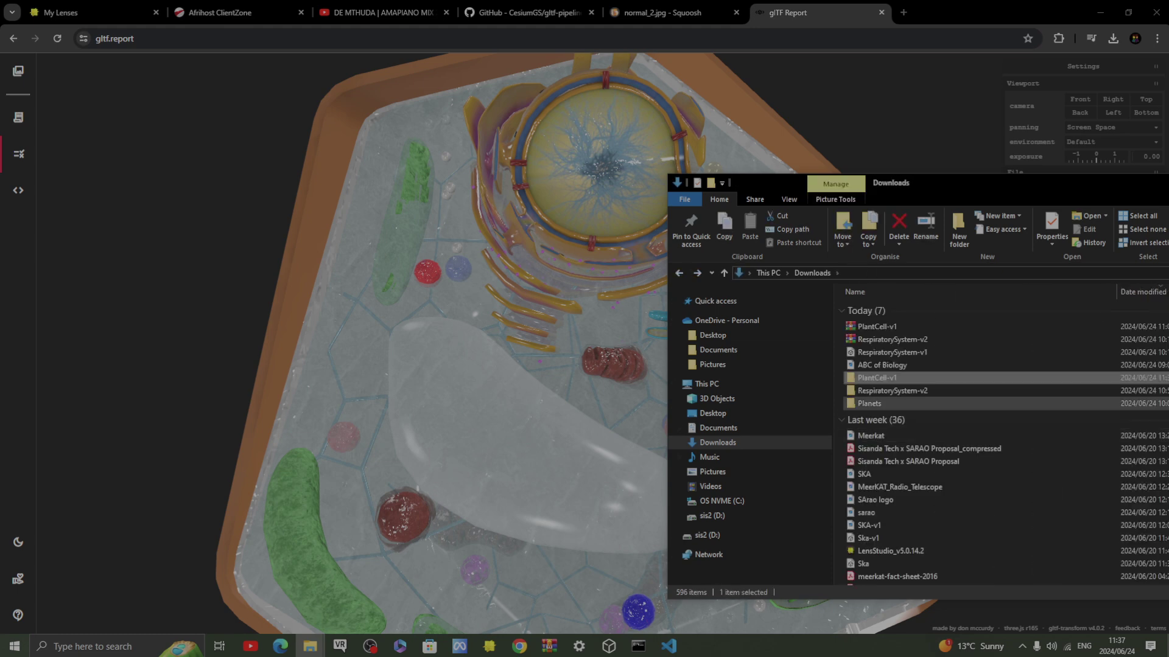
double_click(876, 404)
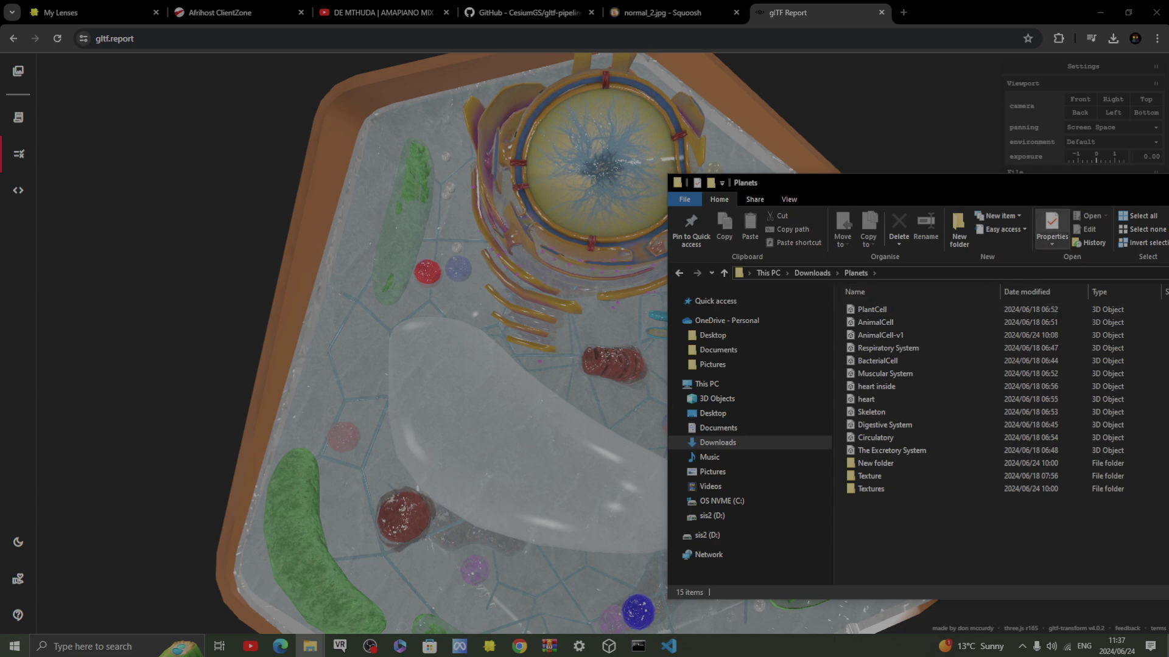
Step: Examine the file sizes of the AnimalCell, Respiratory System, BacterialCell and Muscular System models in the Planets folder
left_click_drag(1044, 183, 772, 121)
left_click(594, 260)
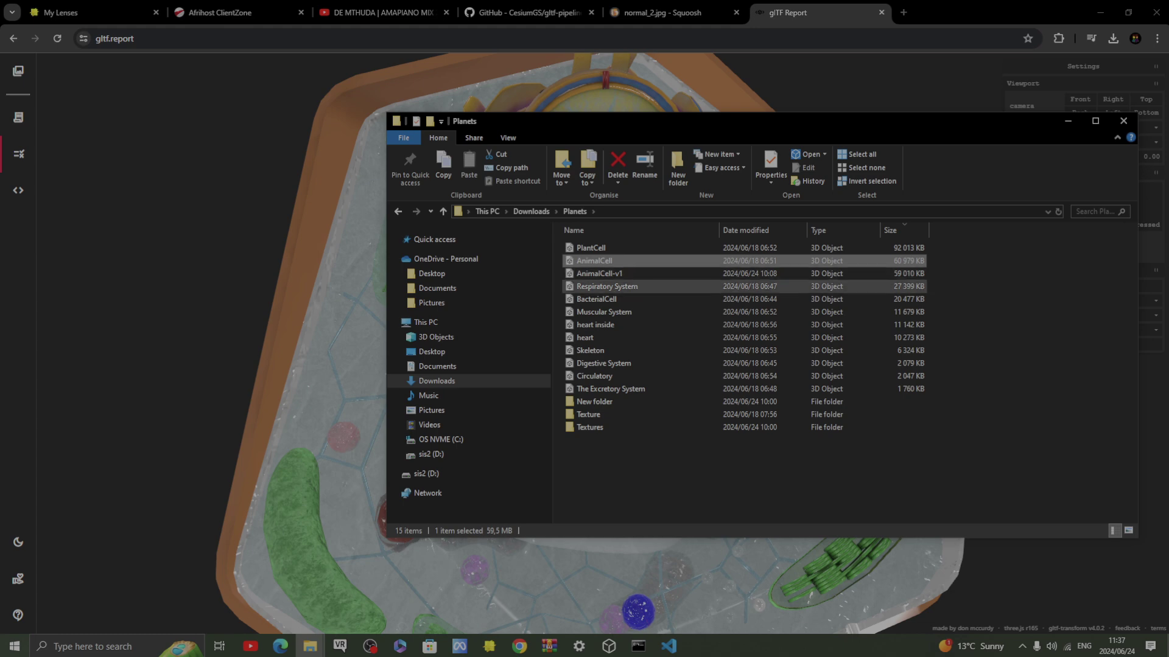
left_click(607, 286)
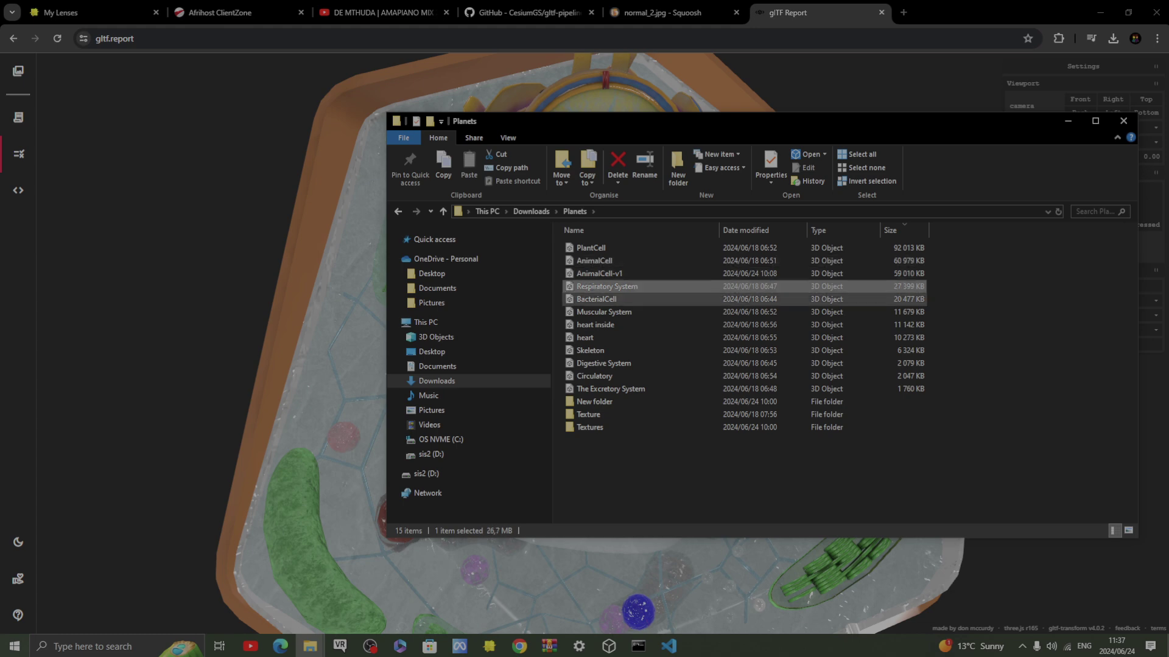
left_click(597, 299)
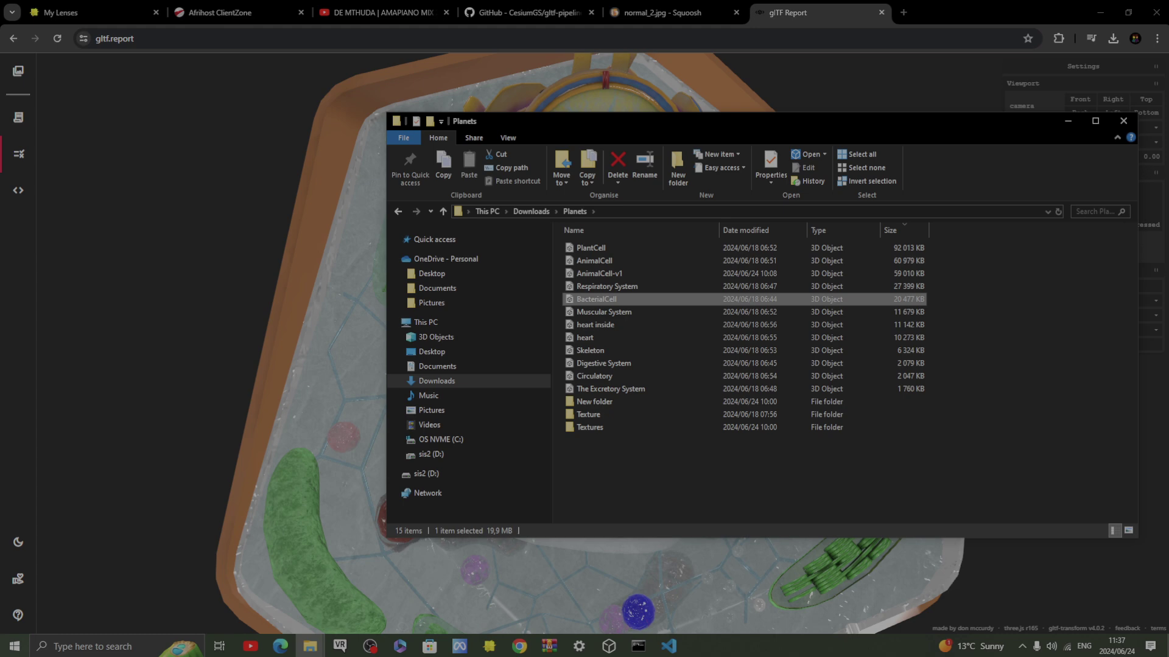
left_click(603, 312)
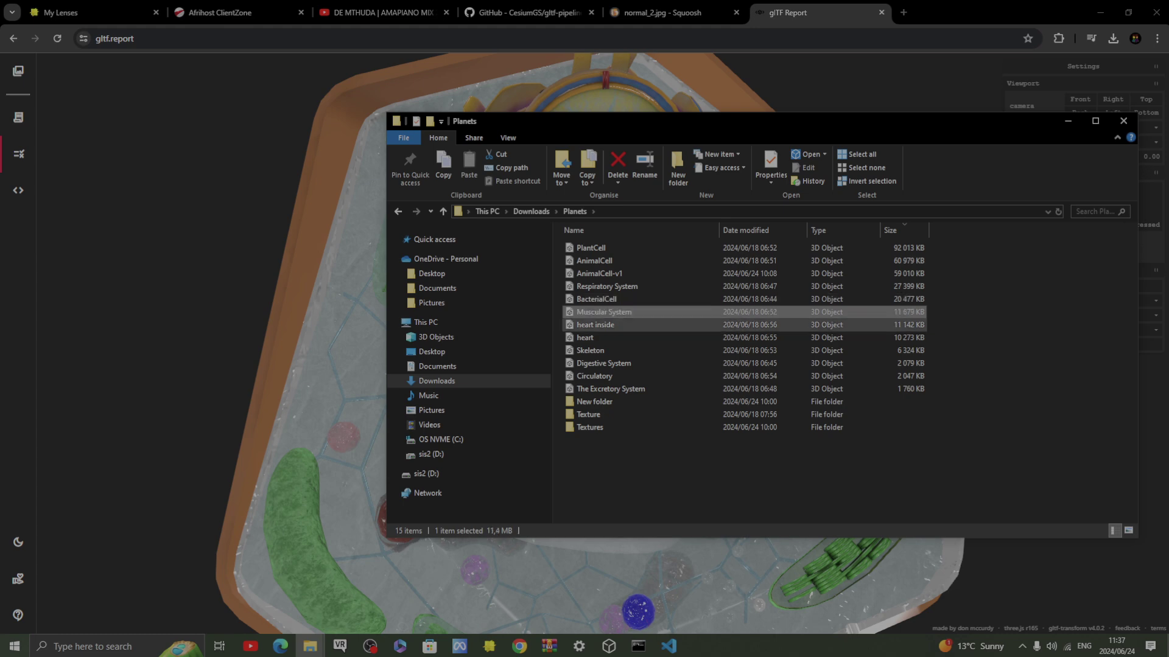
Step: Delete the heart inside and heart models from the Planets folder and select the Skeleton model
left_click(585, 338, "ctrl")
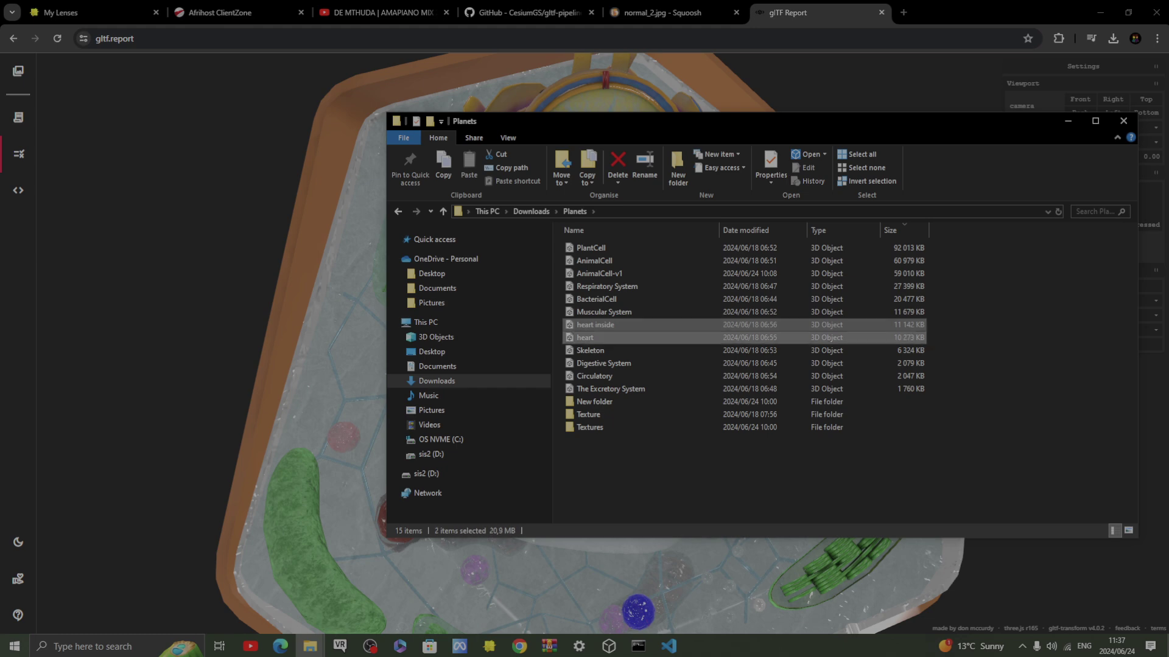
key("Delete")
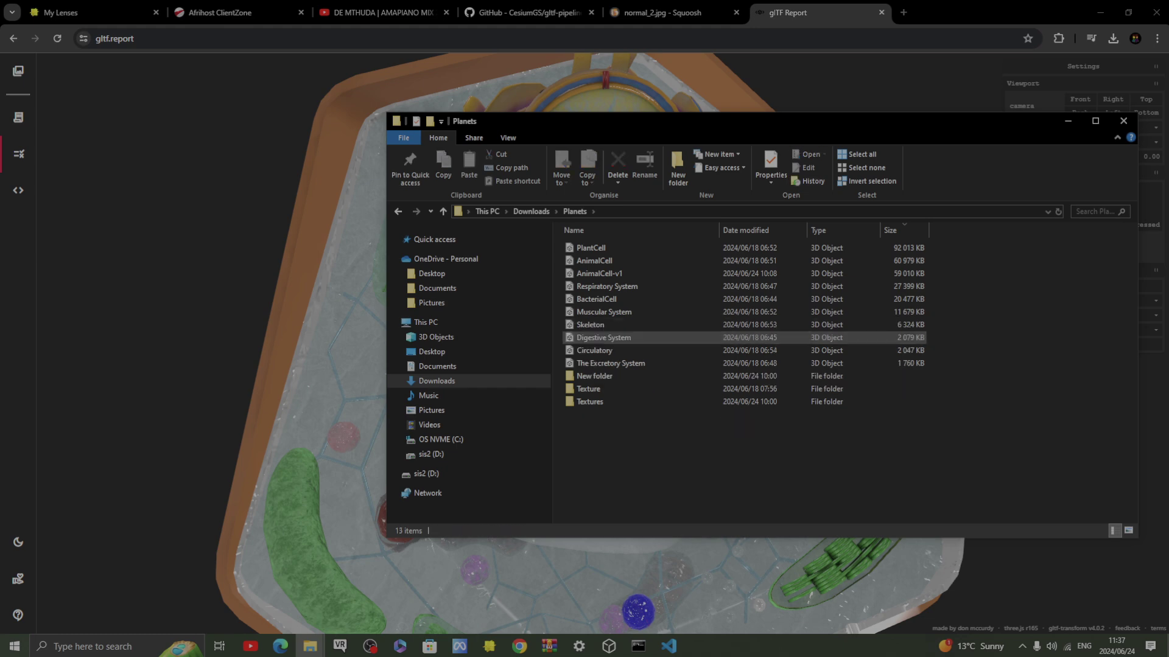
left_click(590, 325)
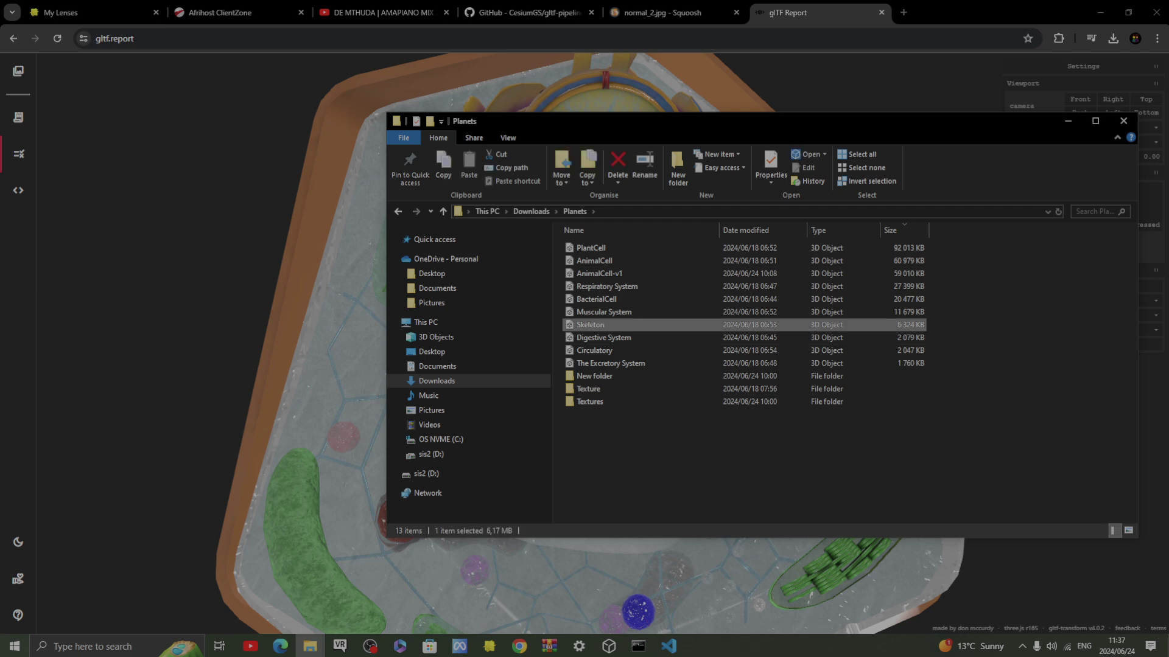